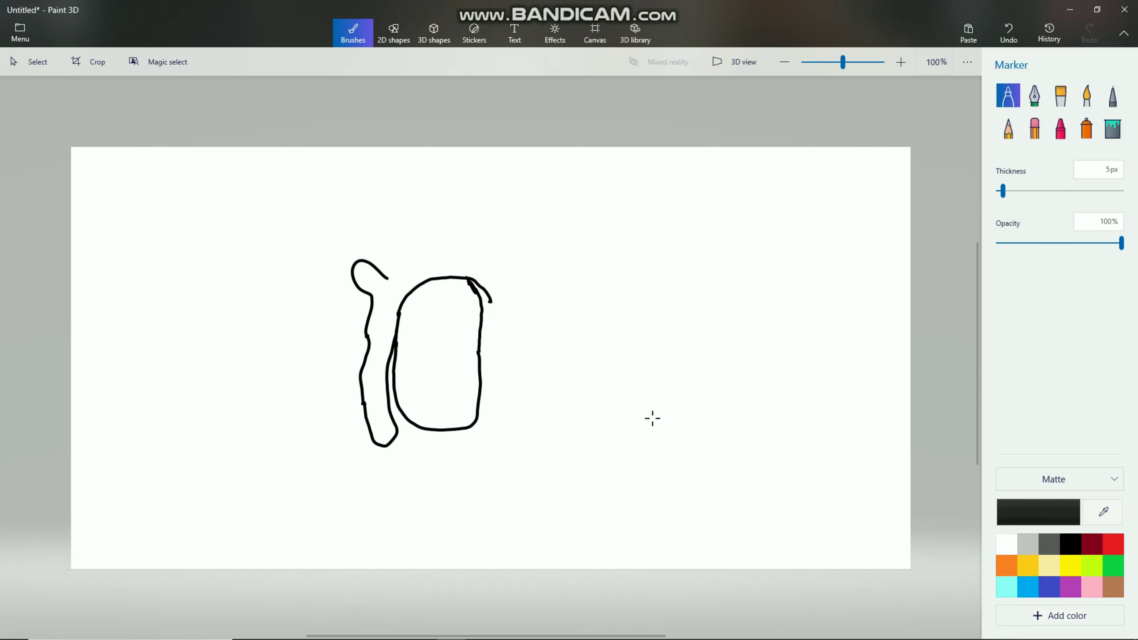
Undo the last stroke at the top of the face outline and redraw the curve to close the forehead.
{"action": "key", "text": "ctrl+z"}
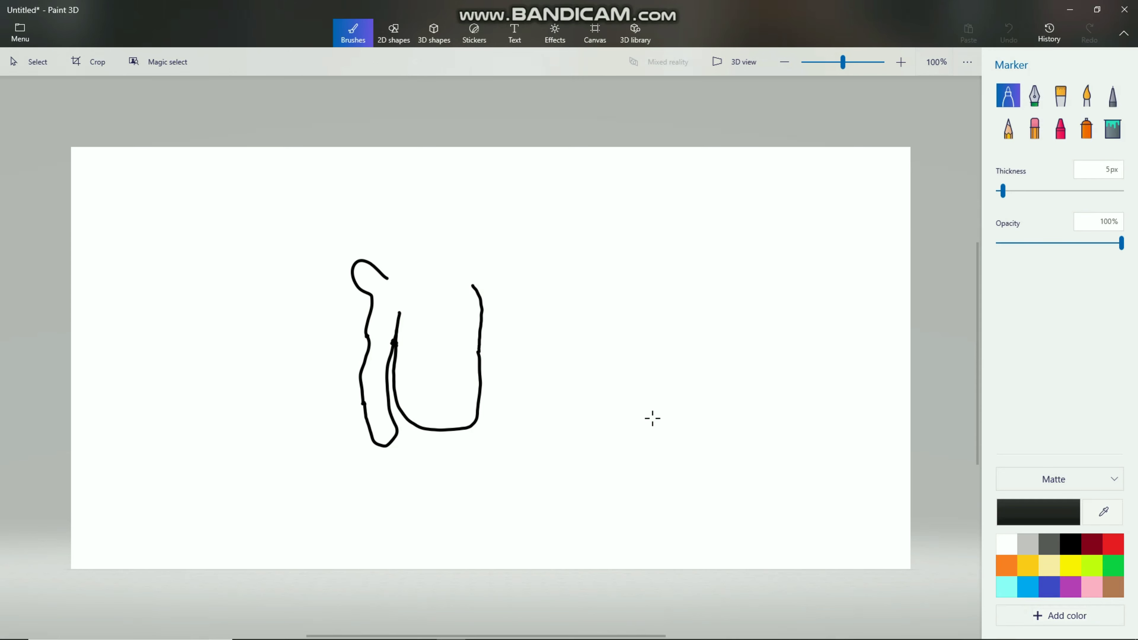
{"action": "mouse_move", "coordinate": [394, 341]}
{"action": "left_mouse_down"}
{"action": "mouse_move", "coordinate": [404, 303]}
{"action": "mouse_move", "coordinate": [461, 278]}
{"action": "left_mouse_up"}
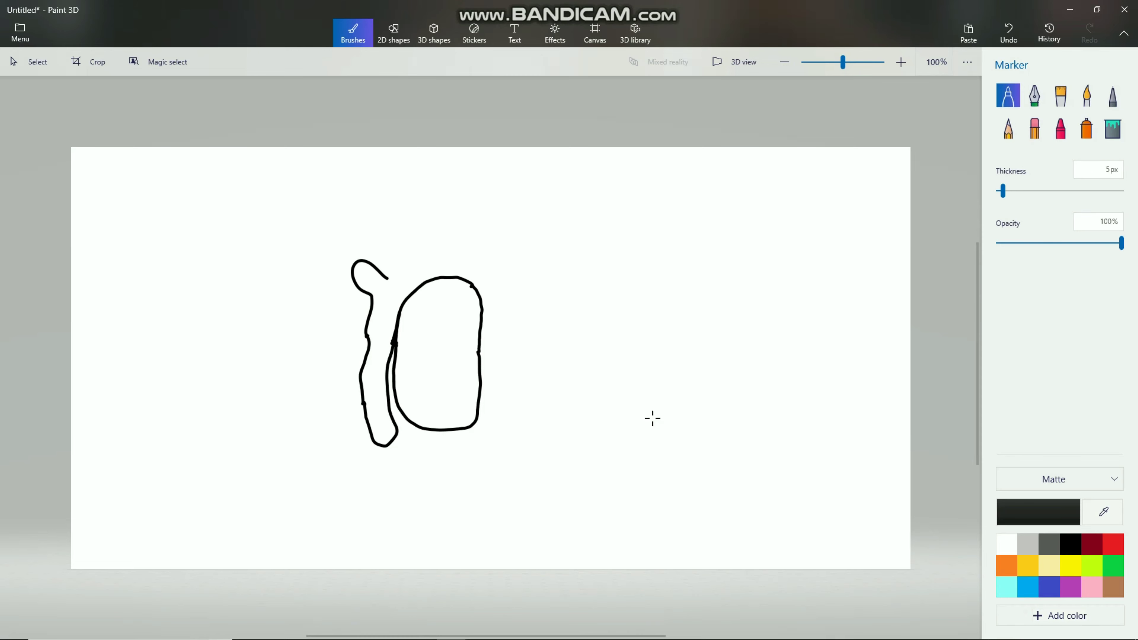
{"action": "left_click_drag", "start_coordinate": [652, 418], "coordinate": [652, 418]}
Outline the rest of the hat over the head with a bobble on top, a second ear and a long hanging flap.
{"action": "mouse_move", "coordinate": [389, 278]}
{"action": "left_mouse_down"}
{"action": "mouse_move", "coordinate": [425, 253]}
{"action": "mouse_move", "coordinate": [444, 211]}
{"action": "mouse_move", "coordinate": [458, 211]}
{"action": "mouse_move", "coordinate": [447, 246]}
{"action": "left_mouse_up"}
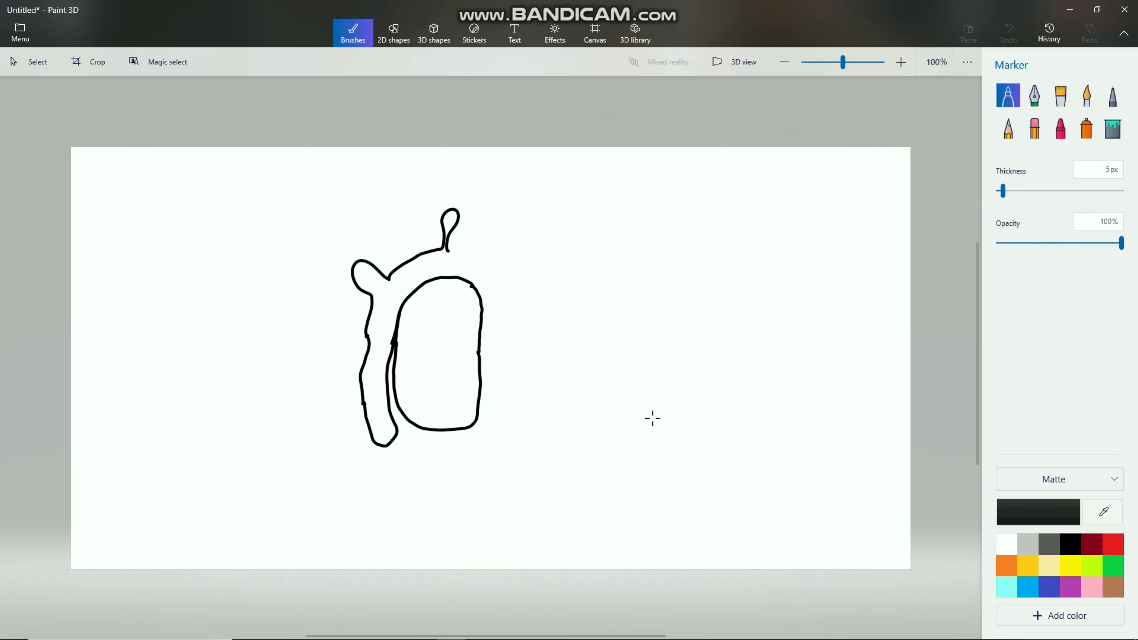
{"action": "mouse_move", "coordinate": [456, 252]}
{"action": "left_mouse_down"}
{"action": "mouse_move", "coordinate": [493, 279]}
{"action": "mouse_move", "coordinate": [516, 261]}
{"action": "mouse_move", "coordinate": [523, 270]}
{"action": "mouse_move", "coordinate": [509, 290]}
{"action": "left_mouse_up"}
{"action": "left_click_drag", "start_coordinate": [498, 301], "coordinate": [495, 352]}
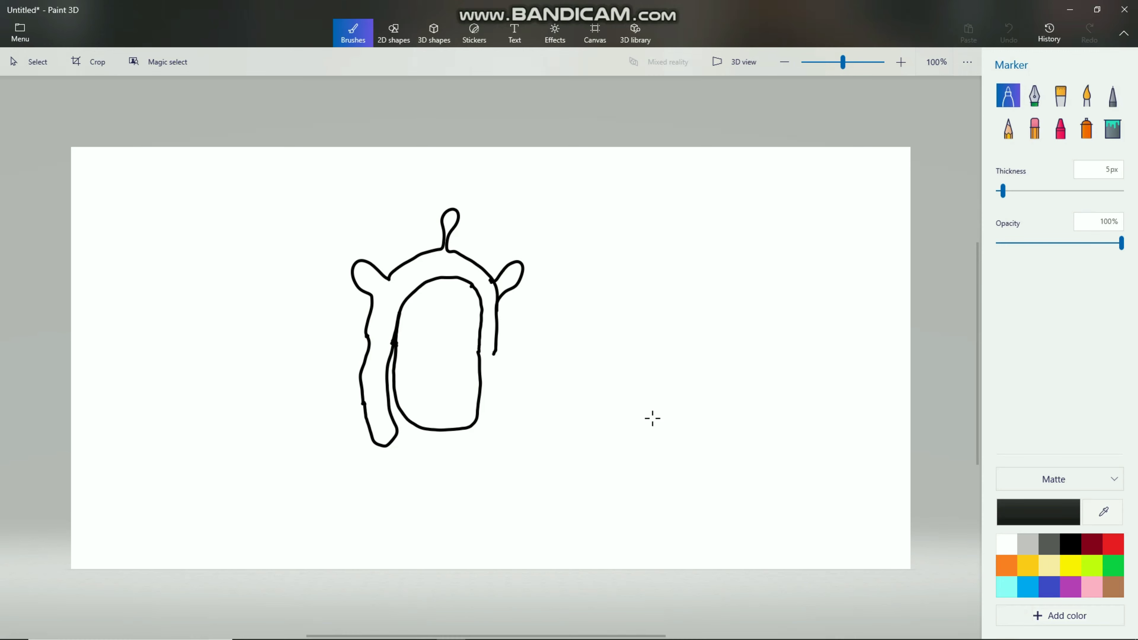
{"action": "mouse_move", "coordinate": [494, 359]}
{"action": "left_mouse_down"}
{"action": "mouse_move", "coordinate": [508, 463]}
{"action": "mouse_move", "coordinate": [495, 485]}
{"action": "mouse_move", "coordinate": [479, 482]}
{"action": "mouse_move", "coordinate": [481, 401]}
{"action": "left_mouse_up"}
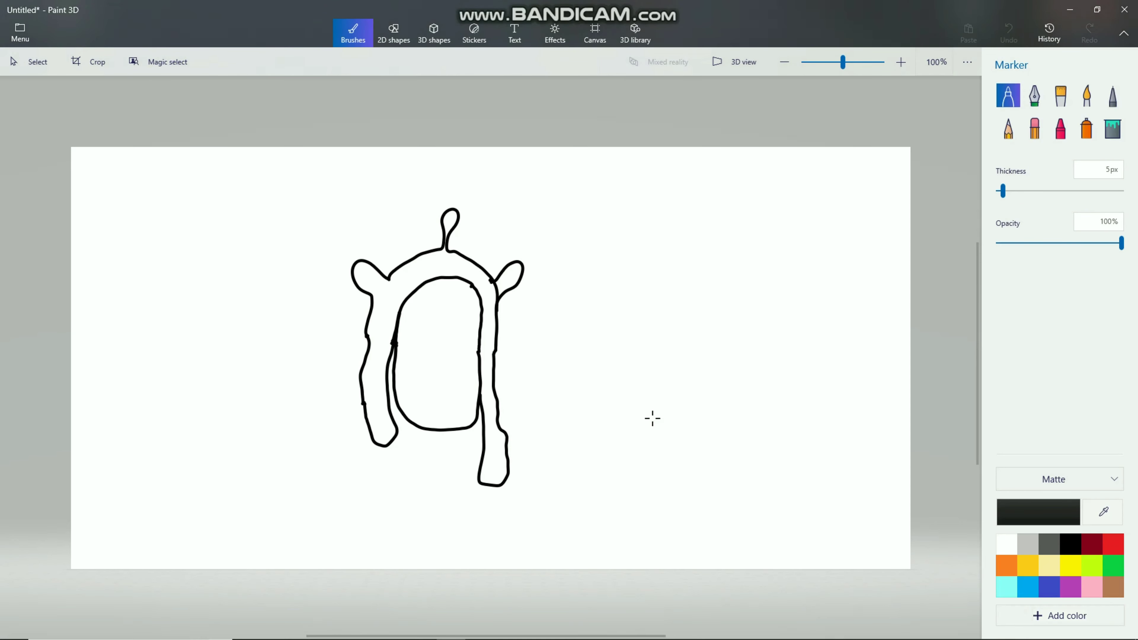
Draw a narrow flat mouth, a long nose and two eyes with pupils inside the face.
{"action": "mouse_move", "coordinate": [417, 386]}
{"action": "left_mouse_down"}
{"action": "mouse_move", "coordinate": [462, 382]}
{"action": "mouse_move", "coordinate": [418, 379]}
{"action": "left_mouse_up"}
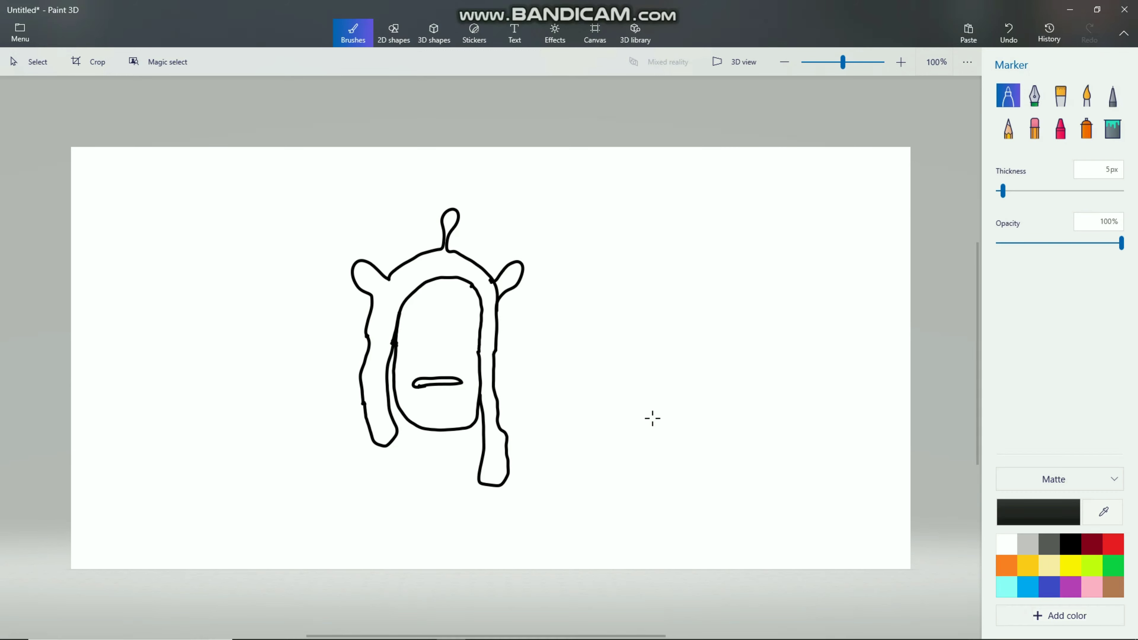
{"action": "left_click_drag", "start_coordinate": [432, 313], "coordinate": [432, 327]}
{"action": "key", "text": "ctrl+z"}
{"action": "mouse_move", "coordinate": [438, 337]}
{"action": "left_mouse_down"}
{"action": "mouse_move", "coordinate": [433, 356]}
{"action": "mouse_move", "coordinate": [456, 360]}
{"action": "left_mouse_up"}
{"action": "mouse_move", "coordinate": [437, 341]}
{"action": "left_mouse_down"}
{"action": "mouse_move", "coordinate": [439, 310]}
{"action": "mouse_move", "coordinate": [430, 330]}
{"action": "mouse_move", "coordinate": [415, 329]}
{"action": "mouse_move", "coordinate": [438, 320]}
{"action": "mouse_move", "coordinate": [425, 324]}
{"action": "left_mouse_up"}
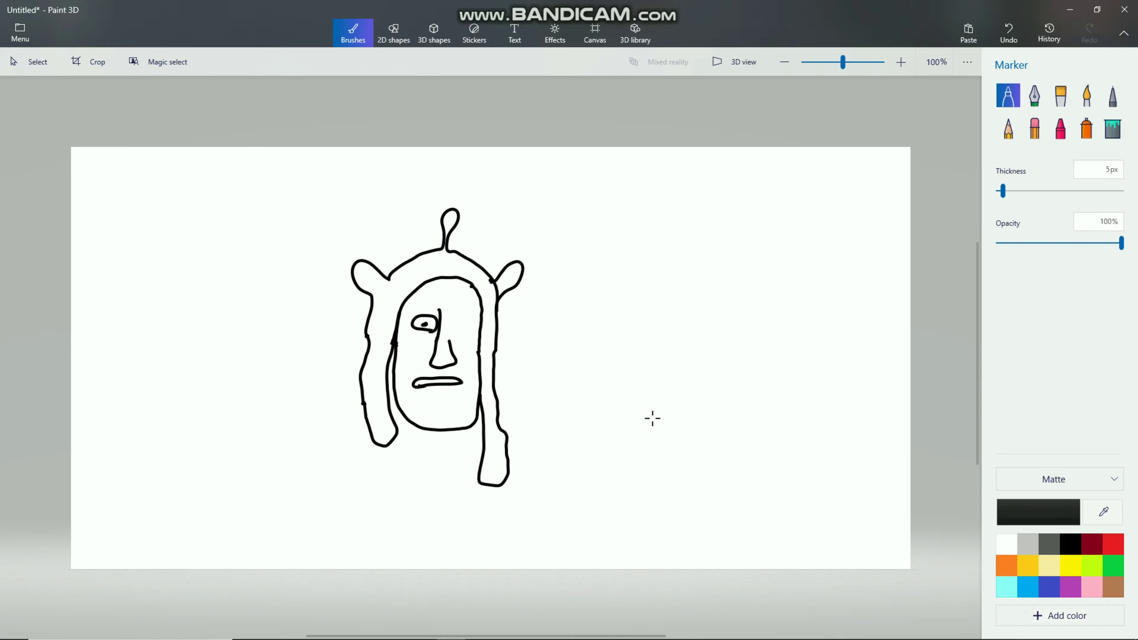
{"action": "mouse_move", "coordinate": [476, 330]}
{"action": "left_mouse_down"}
{"action": "mouse_move", "coordinate": [461, 329]}
{"action": "mouse_move", "coordinate": [469, 319]}
{"action": "mouse_move", "coordinate": [473, 330]}
{"action": "left_mouse_up"}
{"action": "left_click_drag", "start_coordinate": [413, 296], "coordinate": [401, 316]}
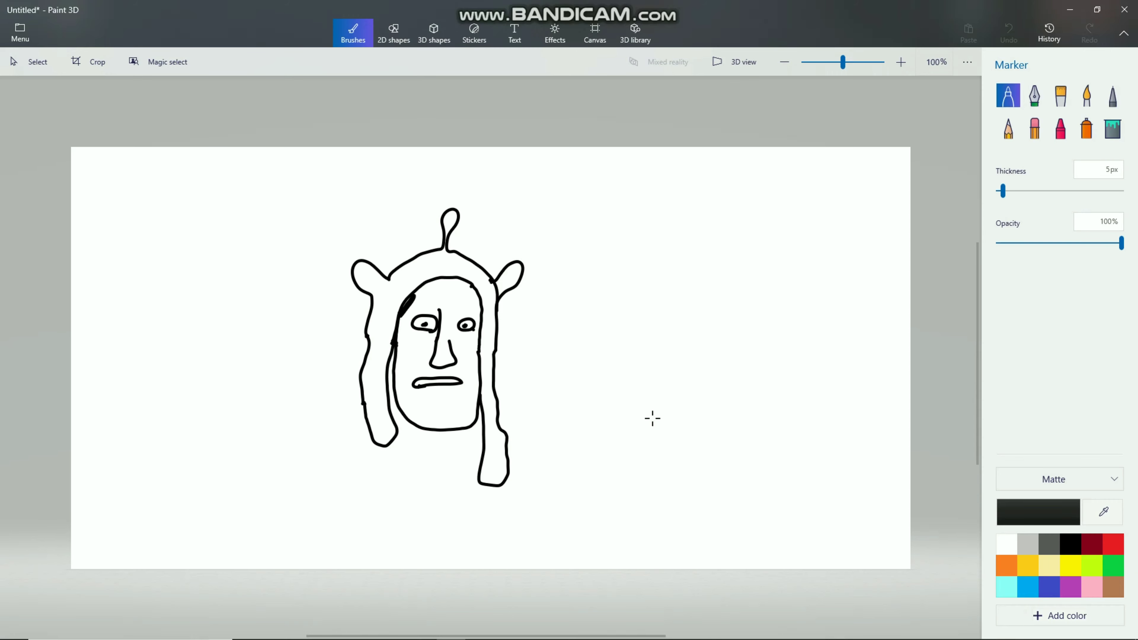
{"action": "key", "text": "ctrl+z"}
{"action": "key", "text": "ctrl+z"}
{"action": "key", "text": "ctrl+z"}
{"action": "left_click_drag", "start_coordinate": [416, 429], "coordinate": [420, 465]}
{"action": "left_click_drag", "start_coordinate": [464, 429], "coordinate": [470, 468]}
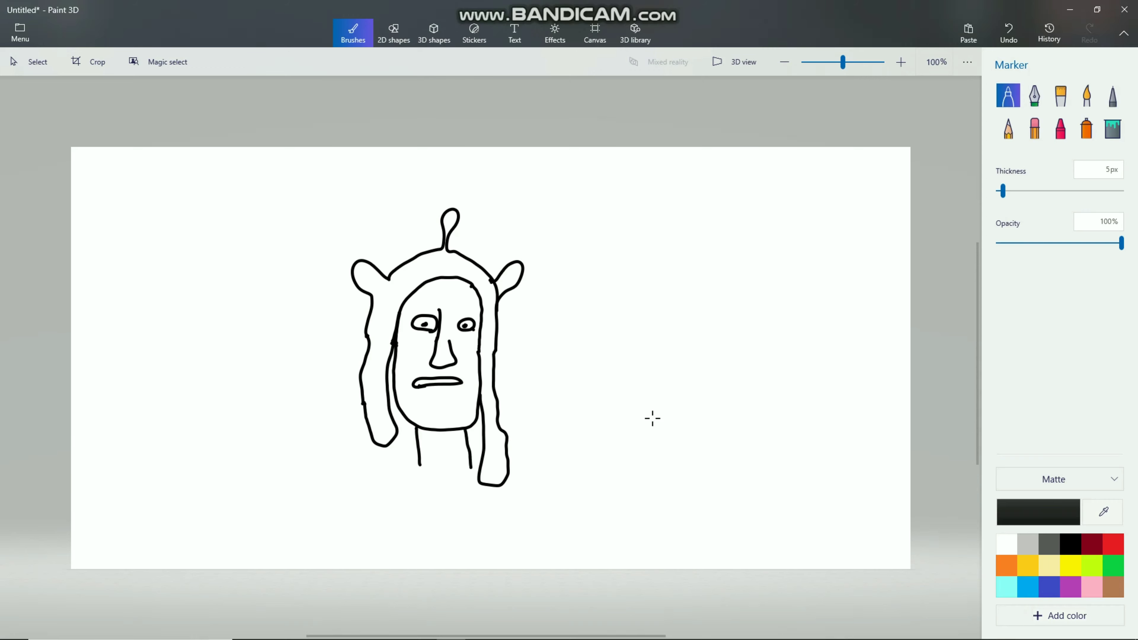
{"action": "key", "text": "ctrl+z"}
{"action": "key", "text": "ctrl+z"}
Draw two short neck lines below the chin and a V-shaped neckline joining them.
{"action": "left_click_drag", "start_coordinate": [653, 419], "coordinate": [652, 418]}
{"action": "left_click_drag", "start_coordinate": [412, 427], "coordinate": [421, 470]}
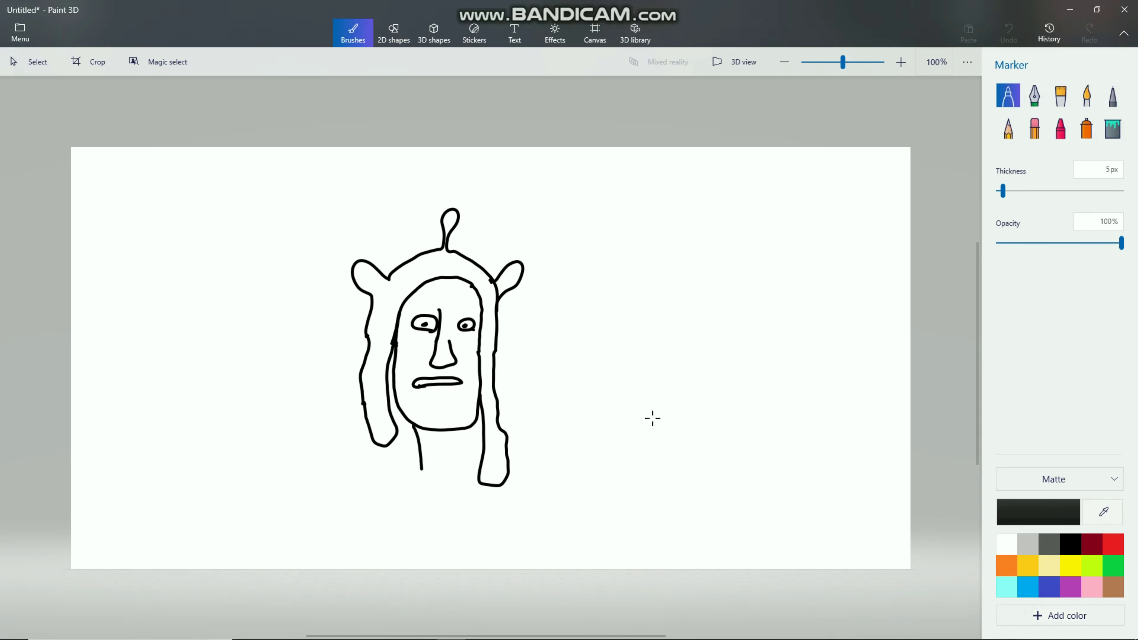
{"action": "key", "text": "ctrl+z"}
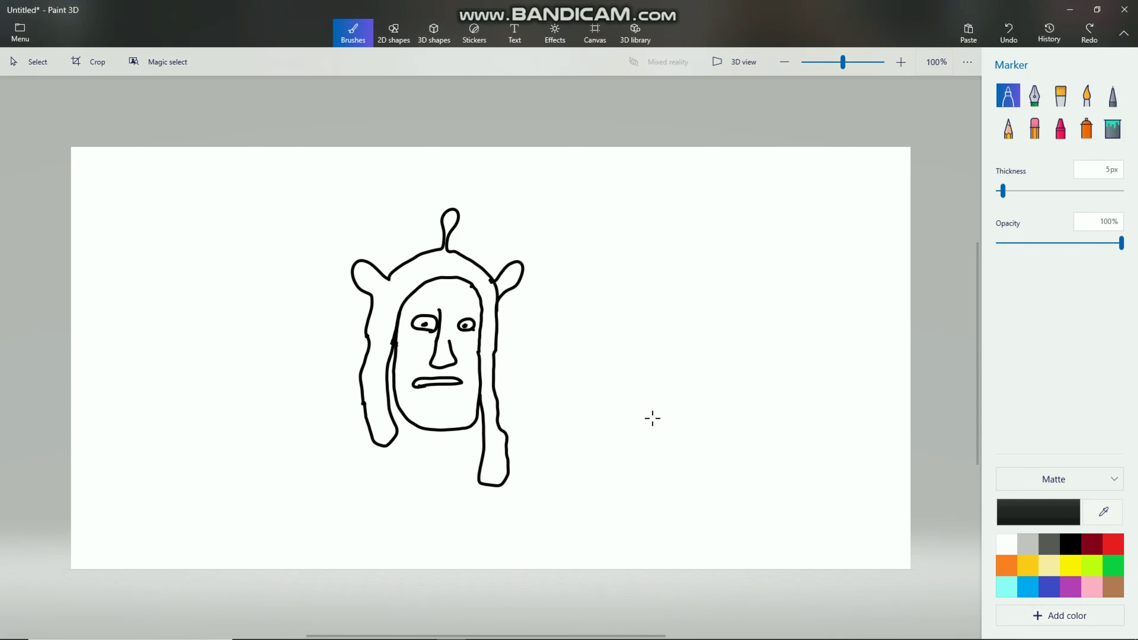
{"action": "key", "text": "ctrl+y"}
{"action": "key", "text": "ctrl+z"}
{"action": "key", "text": "ctrl+y"}
{"action": "mouse_move", "coordinate": [413, 453]}
{"action": "left_mouse_down"}
{"action": "mouse_move", "coordinate": [441, 489]}
{"action": "mouse_move", "coordinate": [464, 475]}
{"action": "mouse_move", "coordinate": [468, 429]}
{"action": "mouse_move", "coordinate": [470, 455]}
{"action": "left_mouse_up"}
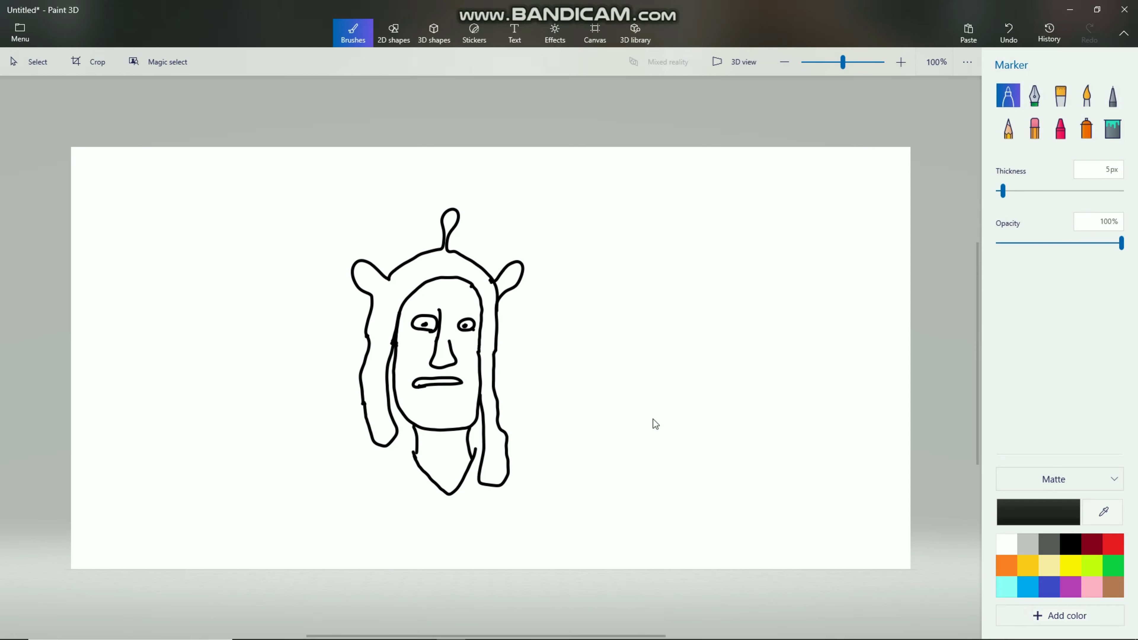
Erase the lower part of the long hat flap beside the neck with the 25px Eraser.
{"action": "key", "text": "e"}
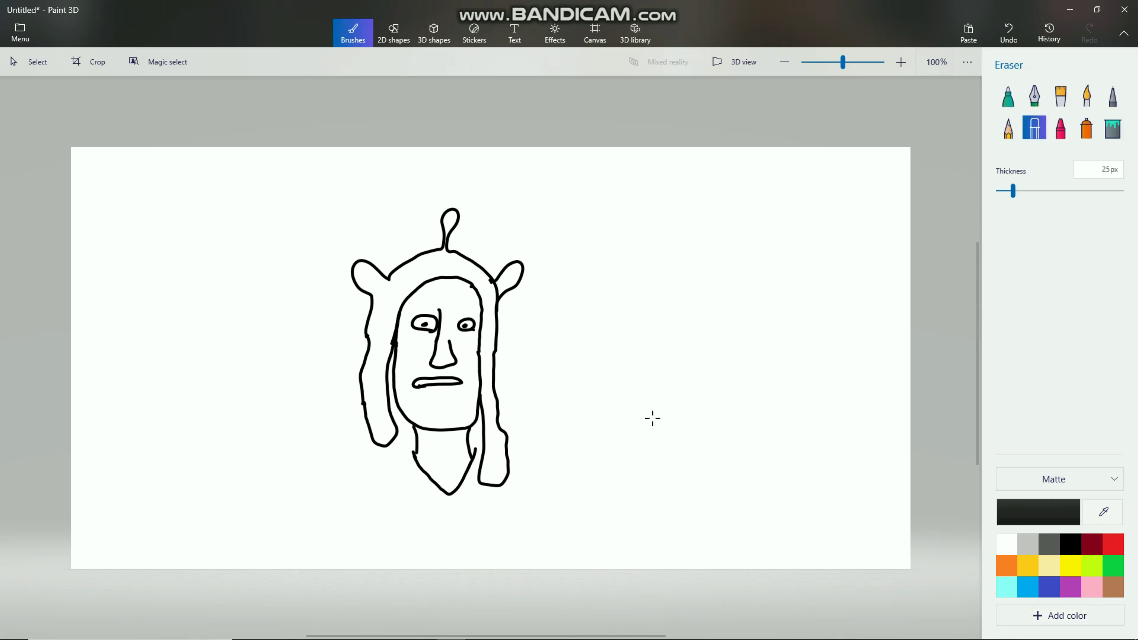
{"action": "mouse_move", "coordinate": [501, 493]}
{"action": "left_mouse_down"}
{"action": "mouse_move", "coordinate": [508, 474]}
{"action": "mouse_move", "coordinate": [485, 486]}
{"action": "mouse_move", "coordinate": [479, 476]}
{"action": "mouse_move", "coordinate": [483, 426]}
{"action": "left_mouse_up"}
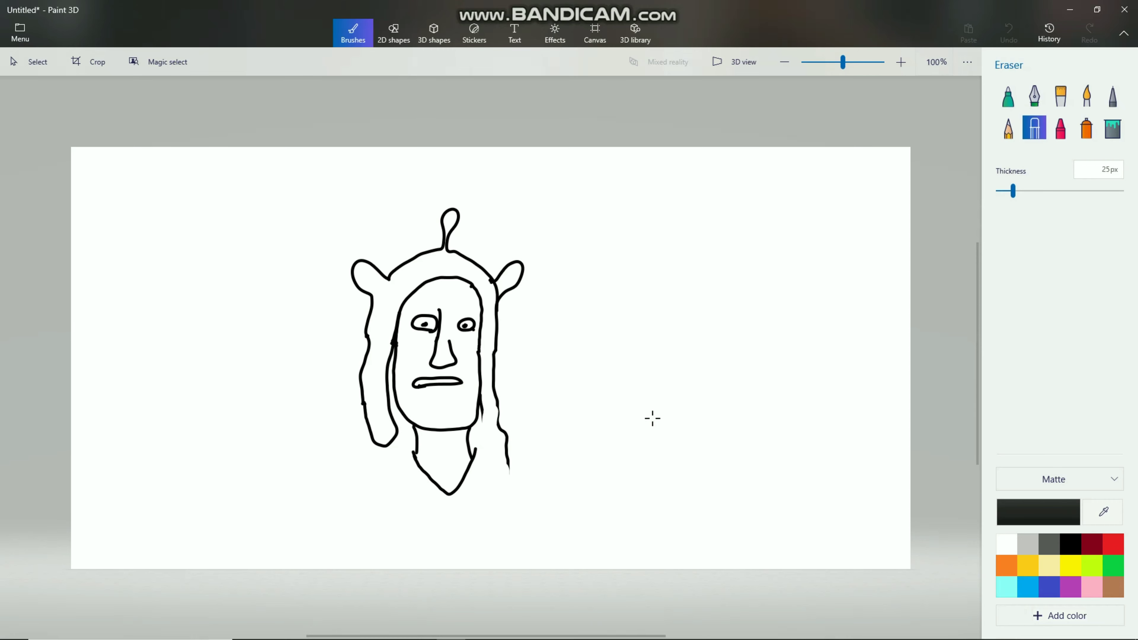
{"action": "mouse_move", "coordinate": [482, 412]}
{"action": "left_mouse_down"}
{"action": "mouse_move", "coordinate": [480, 403]}
{"action": "mouse_move", "coordinate": [496, 406]}
{"action": "mouse_move", "coordinate": [509, 473]}
{"action": "left_mouse_up"}
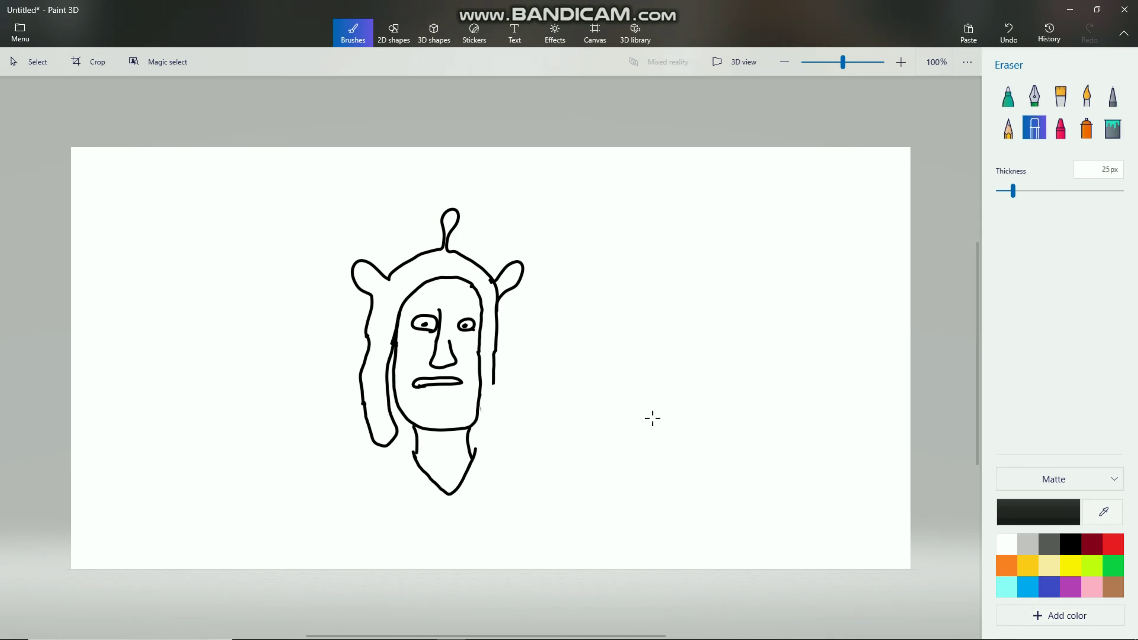
Redraw the erased flap shorter with the 5px Marker, ending it just below the chin.
{"action": "left_click", "coordinate": [1007, 96]}
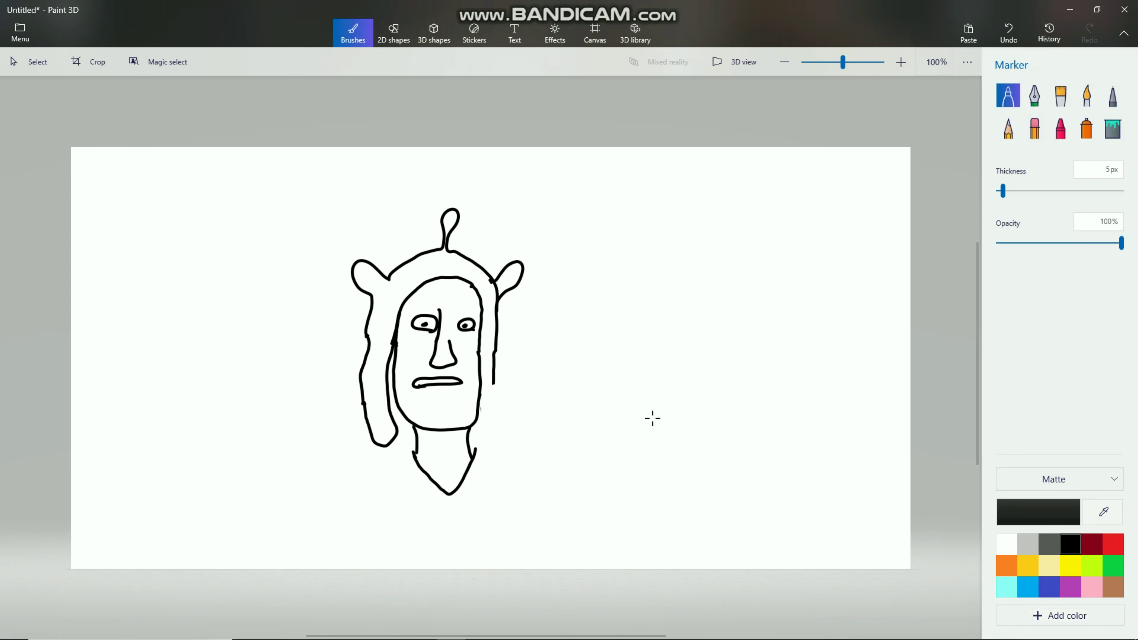
{"action": "left_click_drag", "start_coordinate": [495, 382], "coordinate": [492, 410]}
{"action": "key", "text": "ctrl+z"}
{"action": "left_click_drag", "start_coordinate": [495, 382], "coordinate": [494, 402]}
{"action": "mouse_move", "coordinate": [495, 412]}
{"action": "left_mouse_down"}
{"action": "mouse_move", "coordinate": [496, 453]}
{"action": "mouse_move", "coordinate": [476, 449]}
{"action": "mouse_move", "coordinate": [483, 419]}
{"action": "left_mouse_up"}
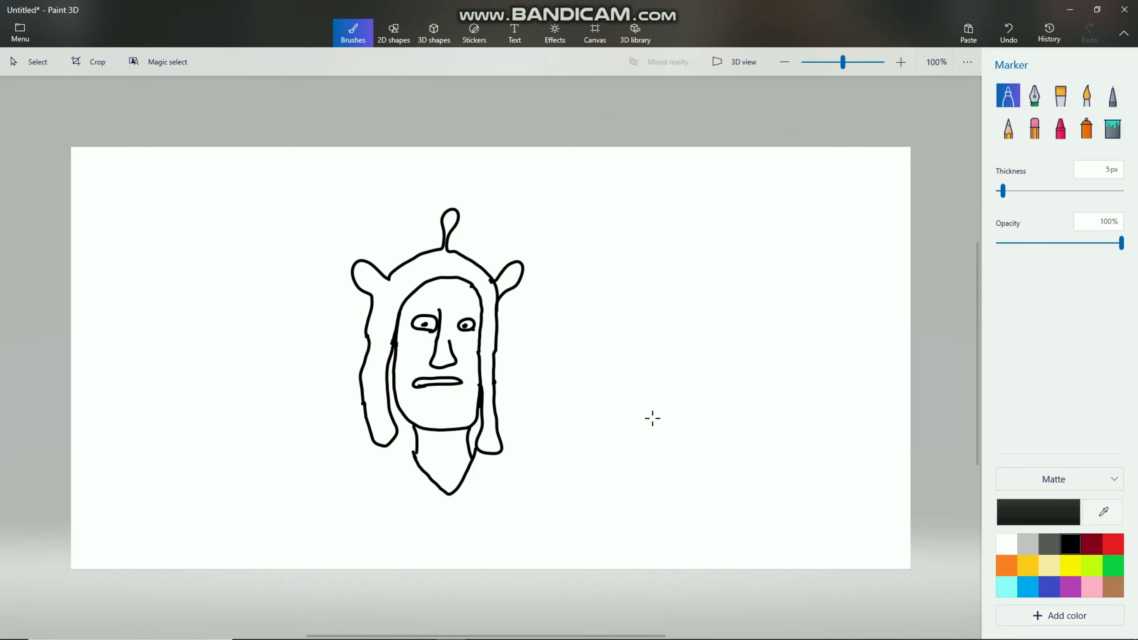
Draw the shirt's sides and the jacket's wavy front edges from the neck down to the canvas edge.
{"action": "left_click_drag", "start_coordinate": [402, 465], "coordinate": [413, 441]}
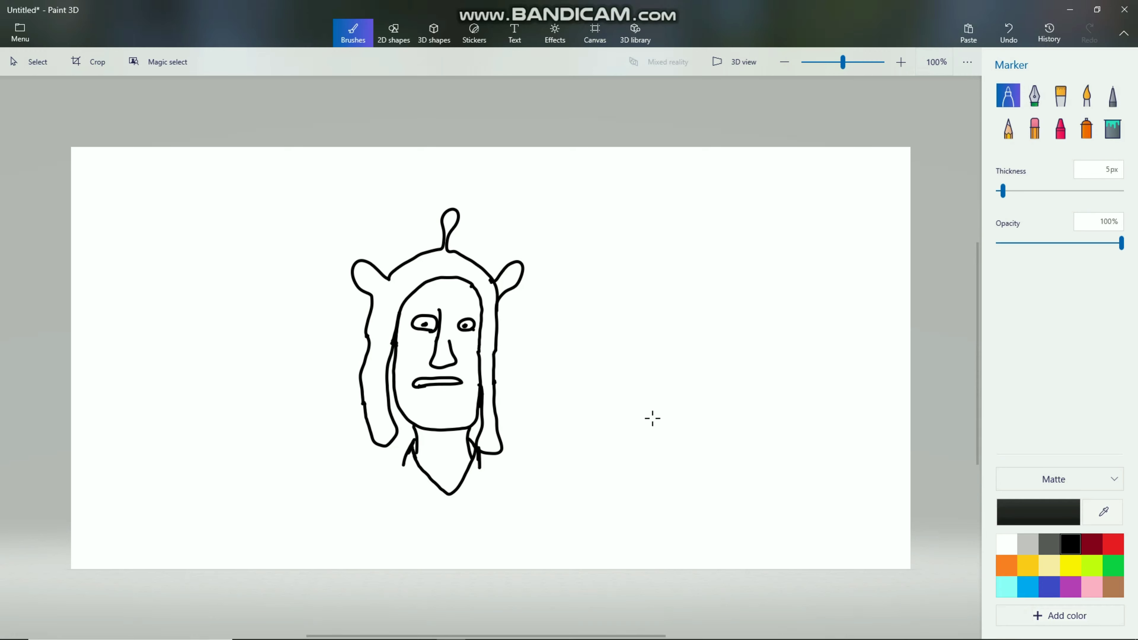
{"action": "left_click_drag", "start_coordinate": [403, 466], "coordinate": [398, 553]}
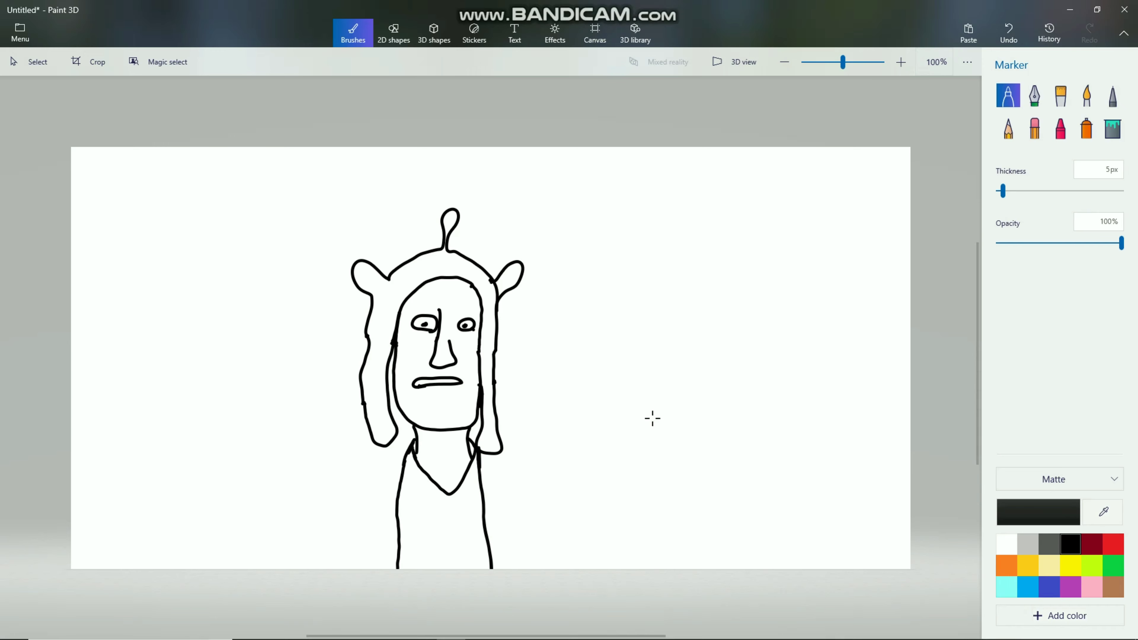
{"action": "mouse_move", "coordinate": [368, 451]}
{"action": "left_mouse_down"}
{"action": "mouse_move", "coordinate": [408, 447]}
{"action": "mouse_move", "coordinate": [390, 458]}
{"action": "mouse_move", "coordinate": [384, 569]}
{"action": "left_mouse_up"}
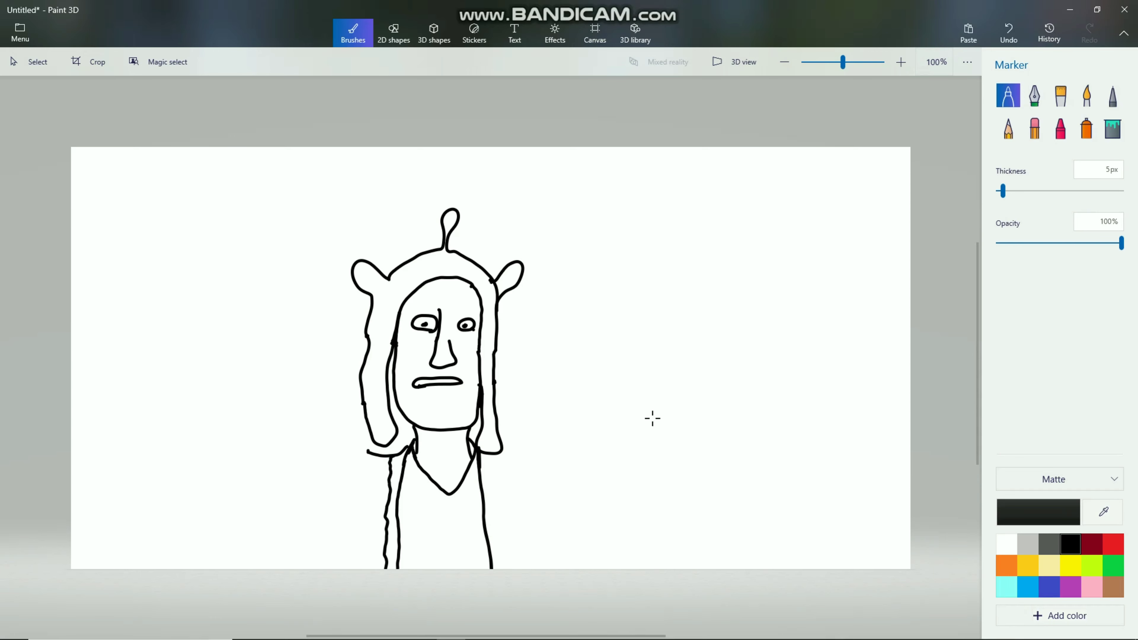
{"action": "left_click_drag", "start_coordinate": [487, 455], "coordinate": [513, 567]}
{"action": "left_click", "coordinate": [653, 418]}
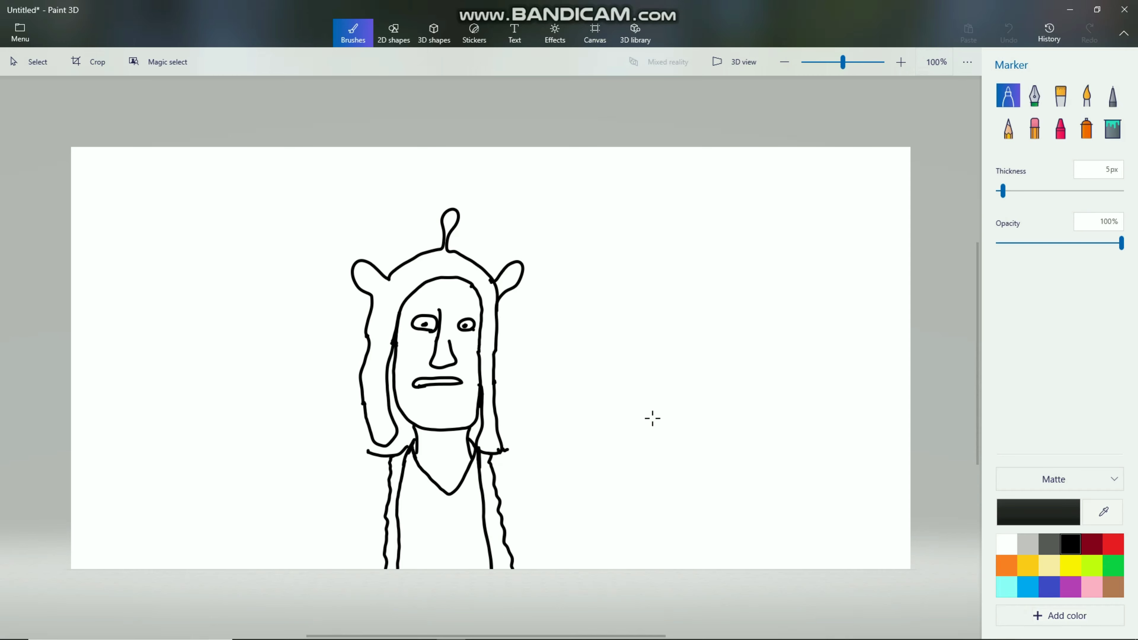
Draw the jacket's fluffy collar on both sides of the neck and the outer shoulder and arm lines.
{"action": "mouse_move", "coordinate": [508, 450]}
{"action": "left_mouse_down"}
{"action": "mouse_move", "coordinate": [537, 451]}
{"action": "mouse_move", "coordinate": [510, 421]}
{"action": "left_mouse_up"}
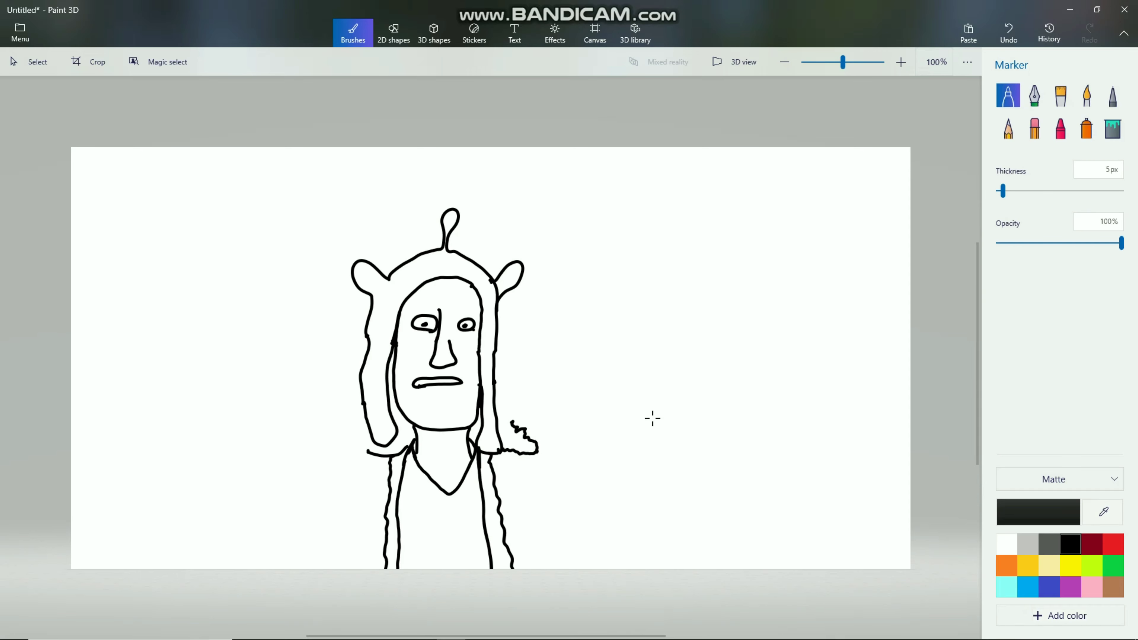
{"action": "left_click_drag", "start_coordinate": [507, 420], "coordinate": [481, 426]}
{"action": "mouse_move", "coordinate": [524, 431]}
{"action": "left_mouse_down"}
{"action": "mouse_move", "coordinate": [554, 449]}
{"action": "mouse_move", "coordinate": [577, 568]}
{"action": "left_mouse_up"}
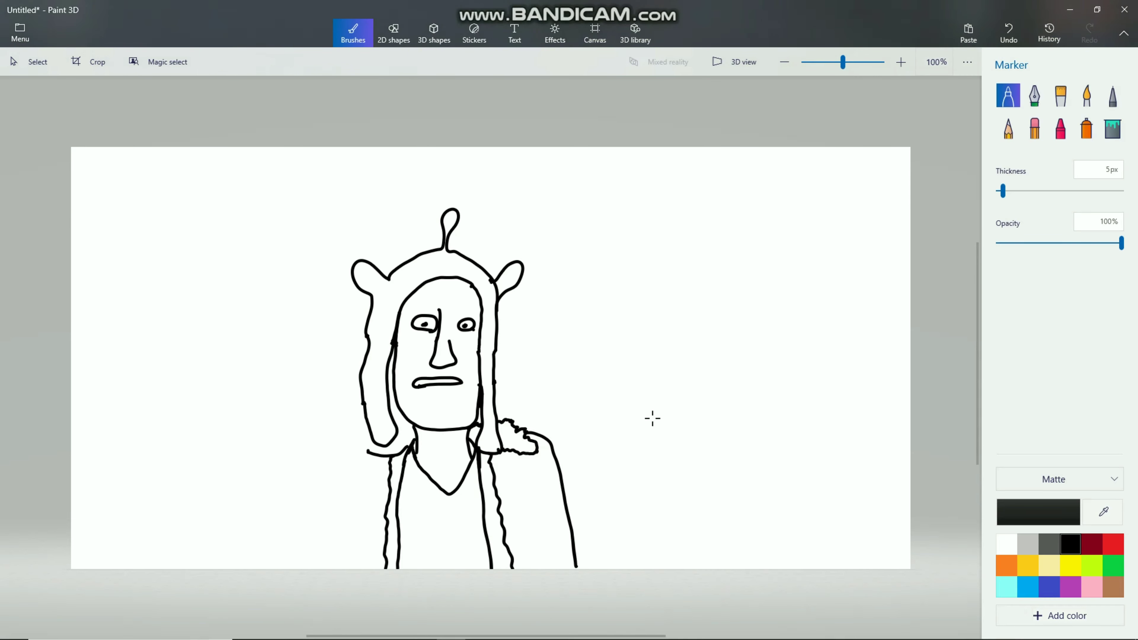
{"action": "left_click_drag", "start_coordinate": [369, 452], "coordinate": [372, 440]}
{"action": "left_click_drag", "start_coordinate": [652, 418], "coordinate": [652, 418]}
{"action": "mouse_move", "coordinate": [362, 450]}
{"action": "left_mouse_down"}
{"action": "mouse_move", "coordinate": [347, 471]}
{"action": "mouse_move", "coordinate": [339, 569]}
{"action": "left_mouse_up"}
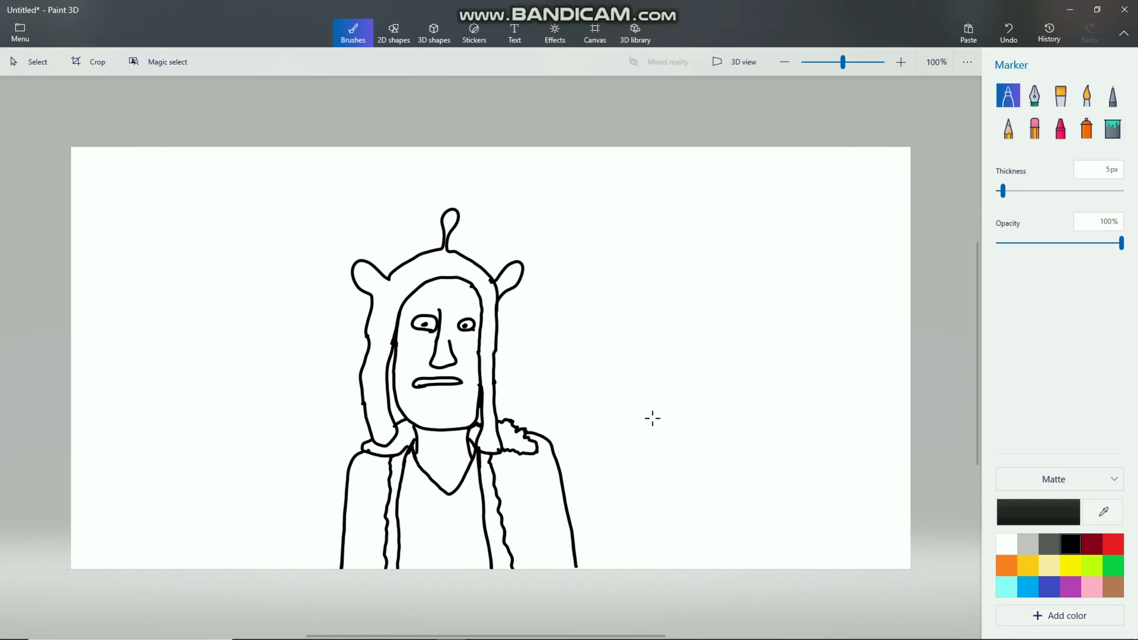
Draw three oval spots with a dot in the centre along the hat's brim.
{"action": "mouse_move", "coordinate": [390, 311]}
{"action": "left_mouse_down"}
{"action": "mouse_move", "coordinate": [382, 293]}
{"action": "mouse_move", "coordinate": [403, 280]}
{"action": "mouse_move", "coordinate": [390, 309]}
{"action": "left_mouse_up"}
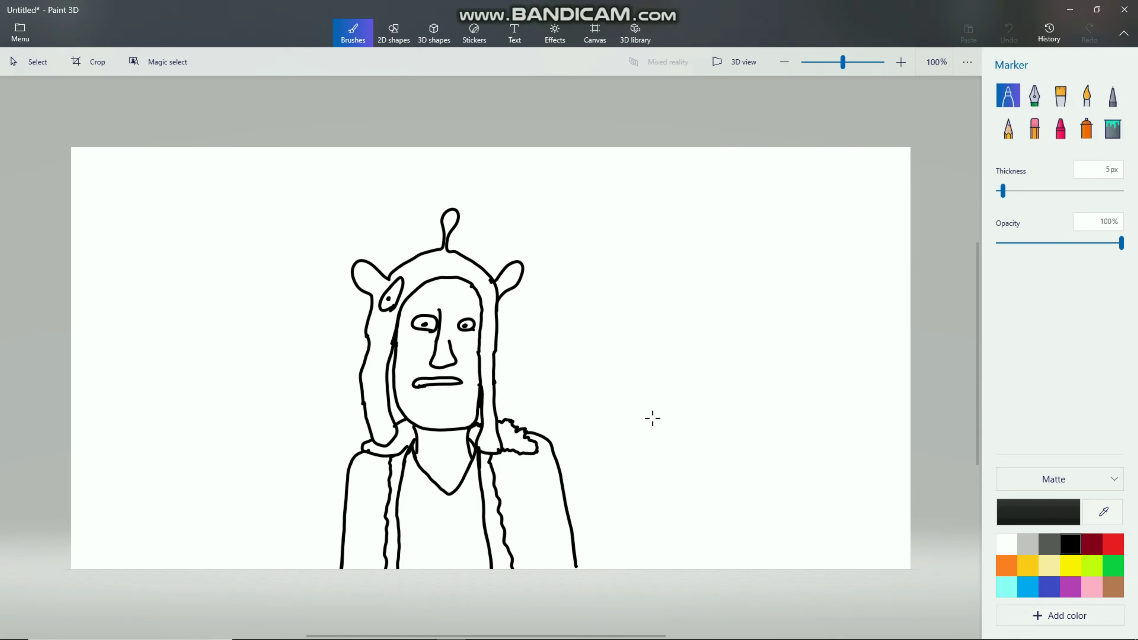
{"action": "mouse_move", "coordinate": [448, 272]}
{"action": "left_mouse_down"}
{"action": "mouse_move", "coordinate": [428, 263]}
{"action": "mouse_move", "coordinate": [450, 257]}
{"action": "mouse_move", "coordinate": [448, 269]}
{"action": "mouse_move", "coordinate": [487, 294]}
{"action": "left_mouse_up"}
{"action": "left_click", "coordinate": [439, 264]}
{"action": "left_click", "coordinate": [485, 287]}
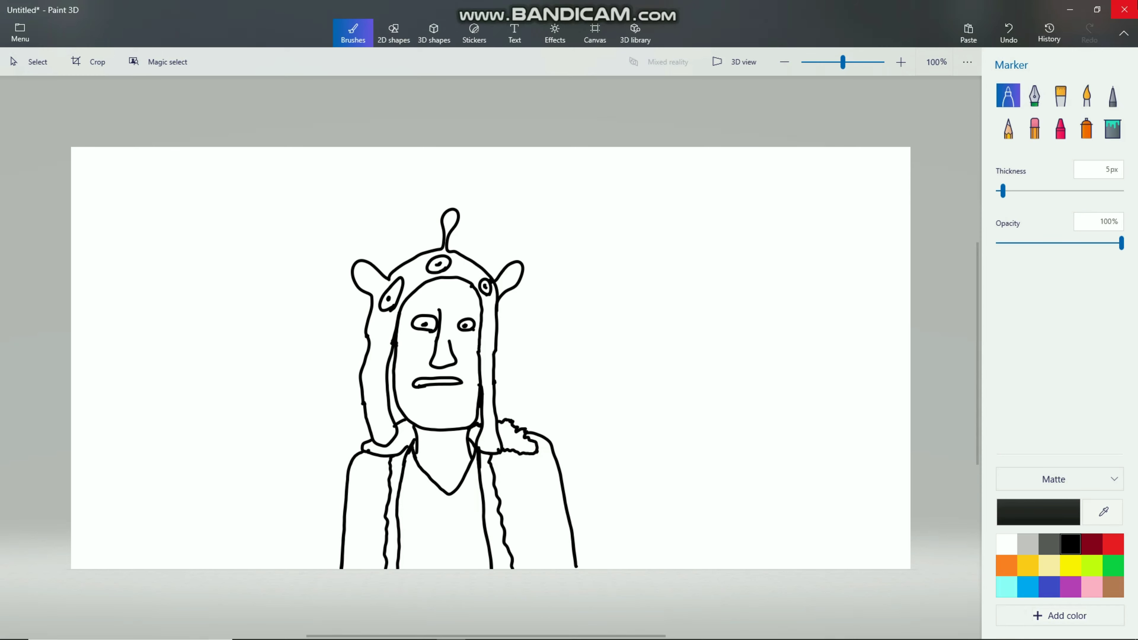
Fill the face and the neck with light yellow.
{"action": "left_click", "coordinate": [1111, 131]}
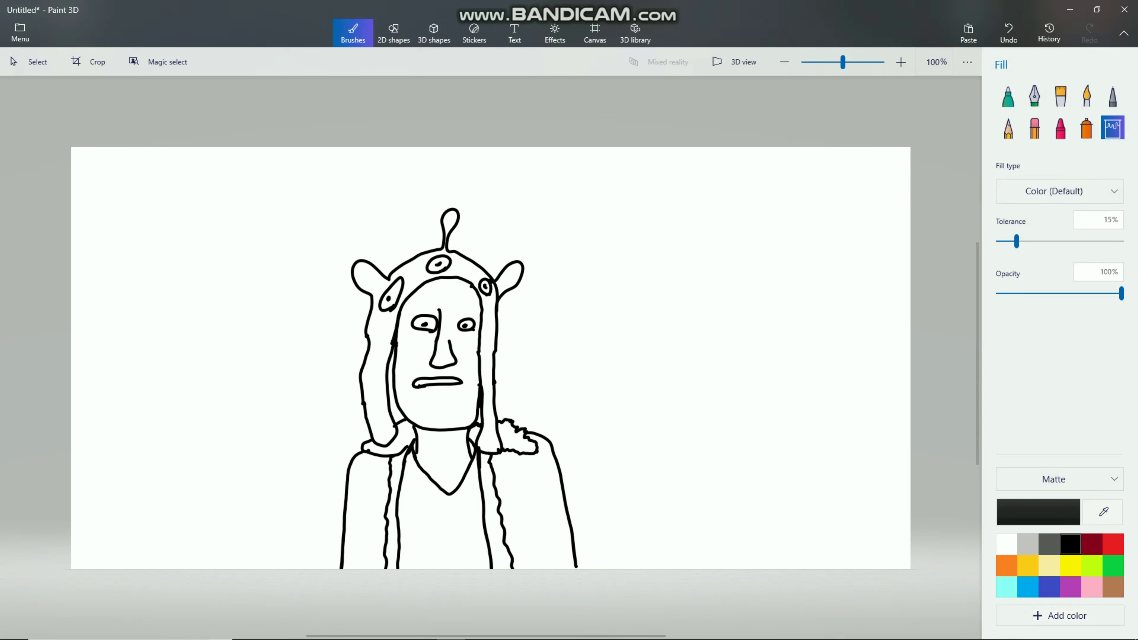
{"action": "left_click", "coordinate": [1056, 566]}
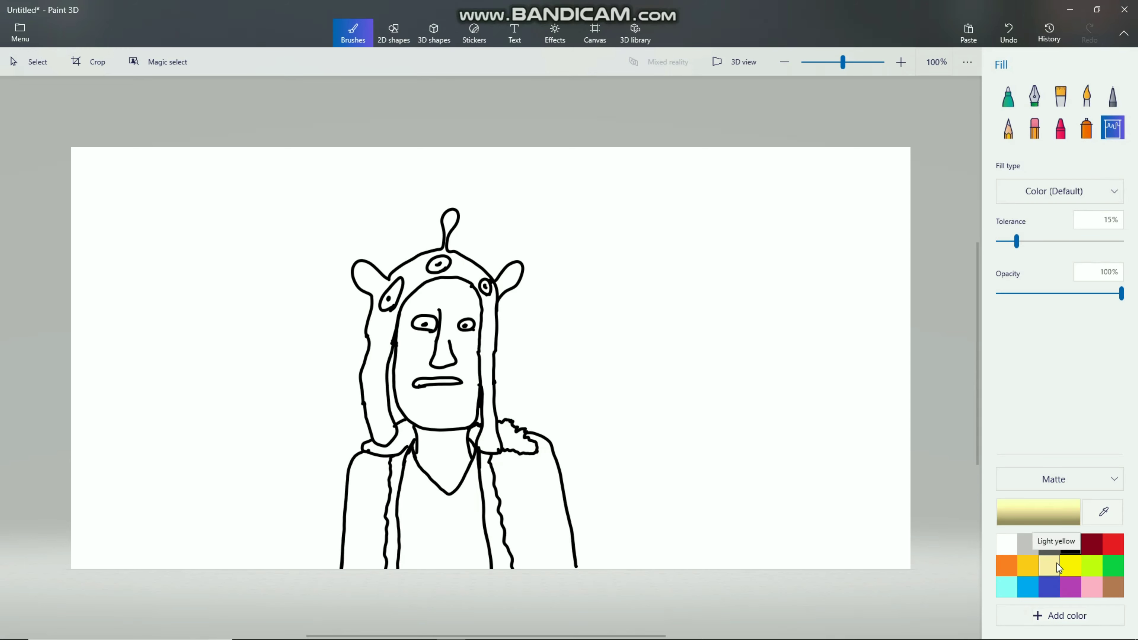
{"action": "left_click", "coordinate": [430, 403]}
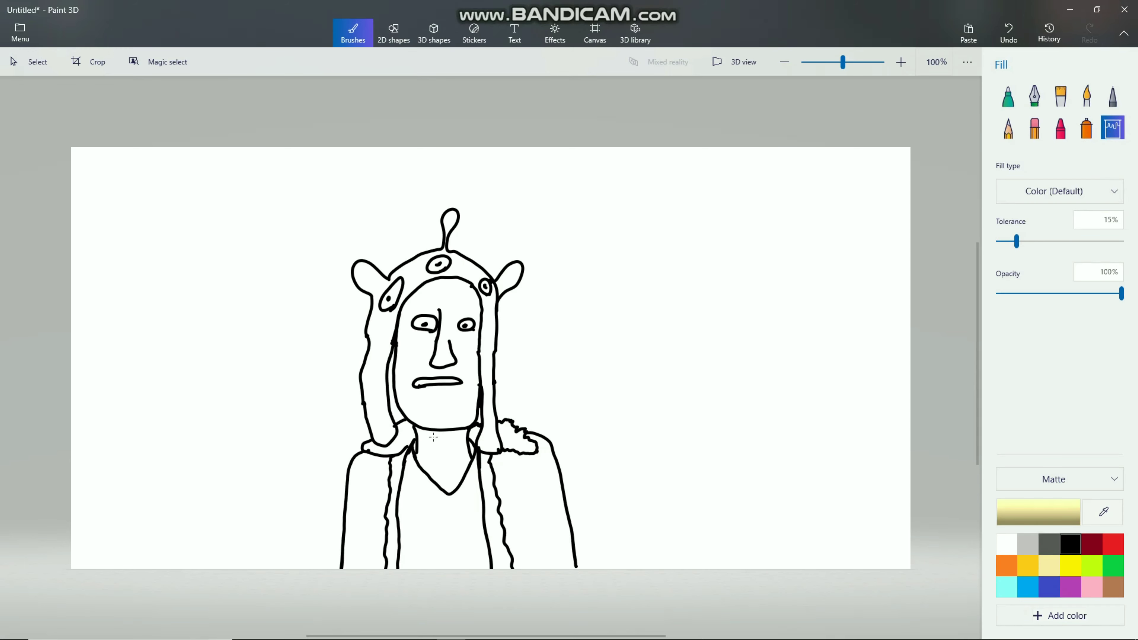
{"action": "left_click", "coordinate": [442, 447]}
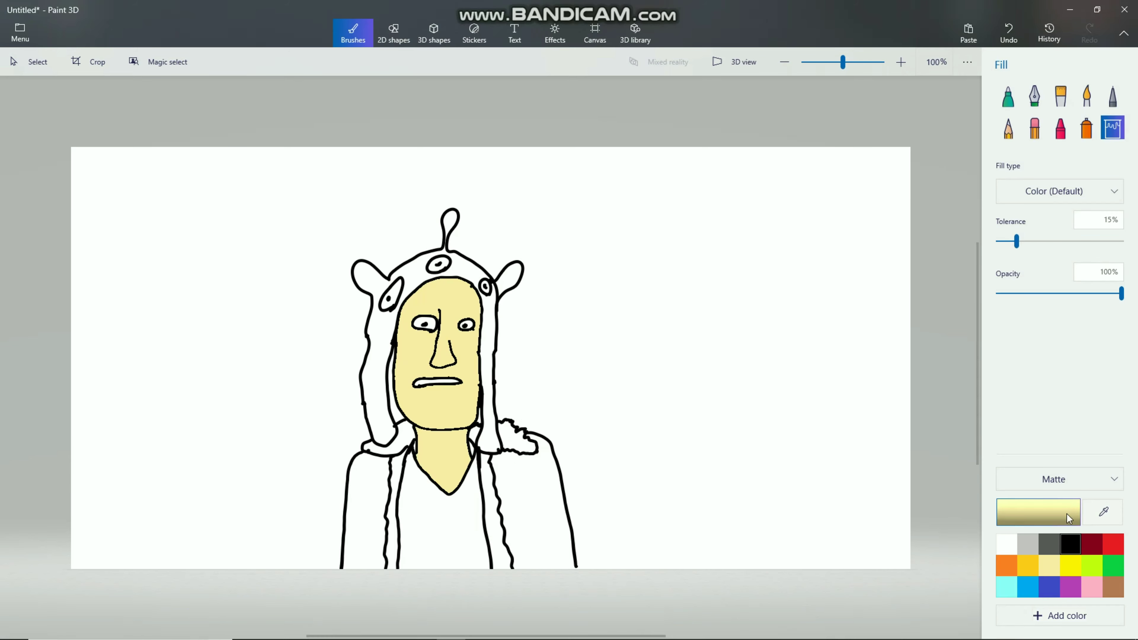
Fill the shirt inside the open jacket with dark blue.
{"action": "left_click", "coordinate": [1069, 542]}
{"action": "left_click", "coordinate": [1035, 590]}
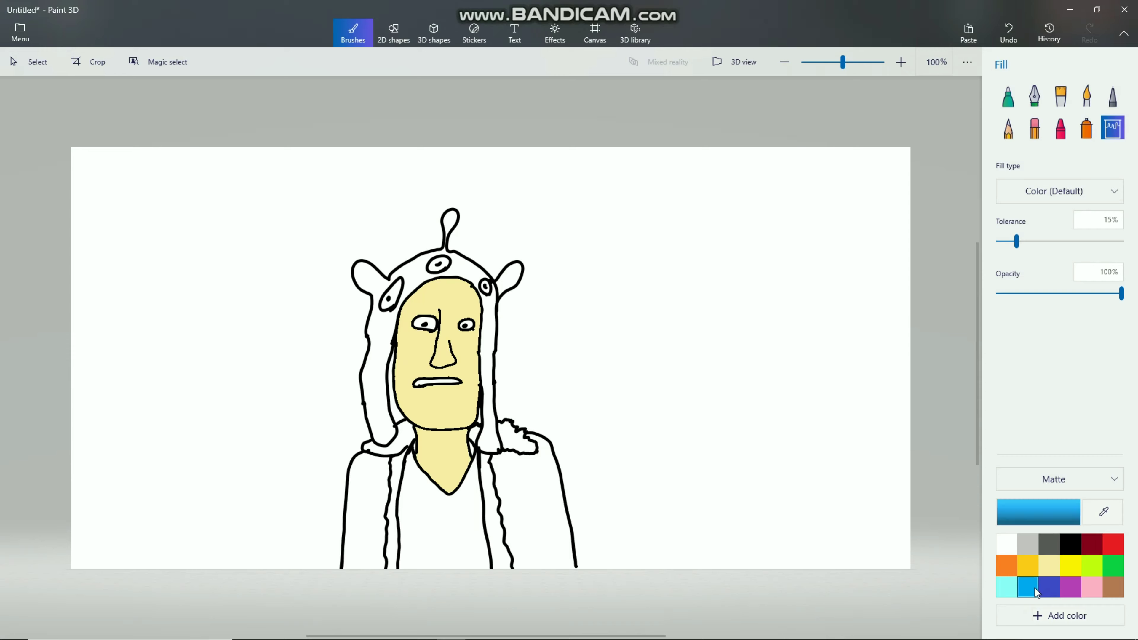
{"action": "left_click", "coordinate": [1046, 588]}
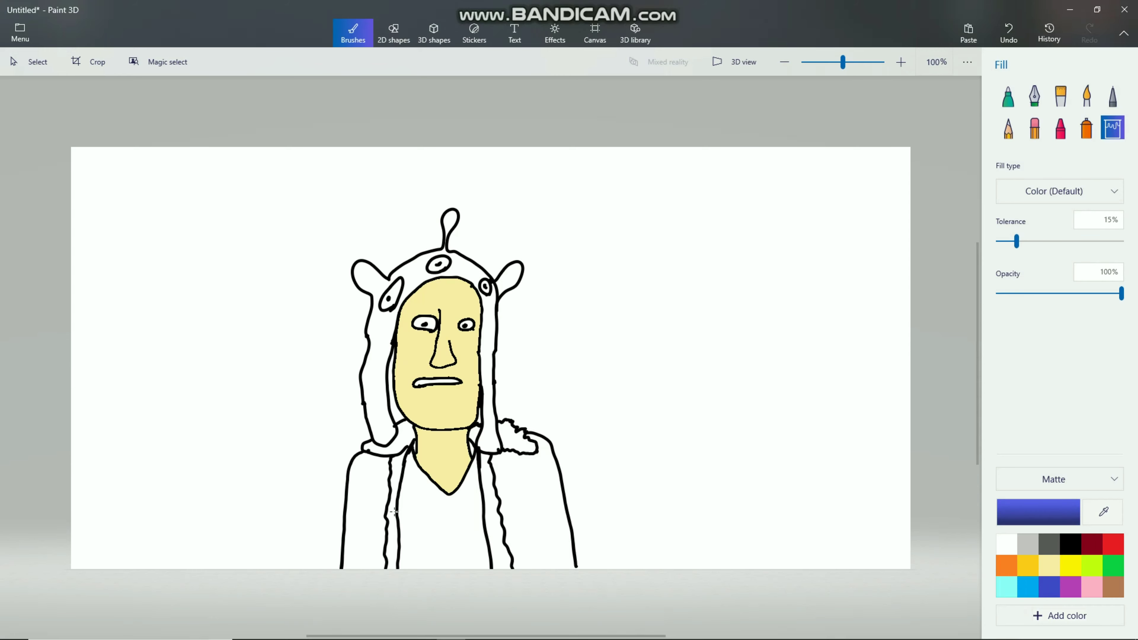
{"action": "left_click", "coordinate": [408, 543]}
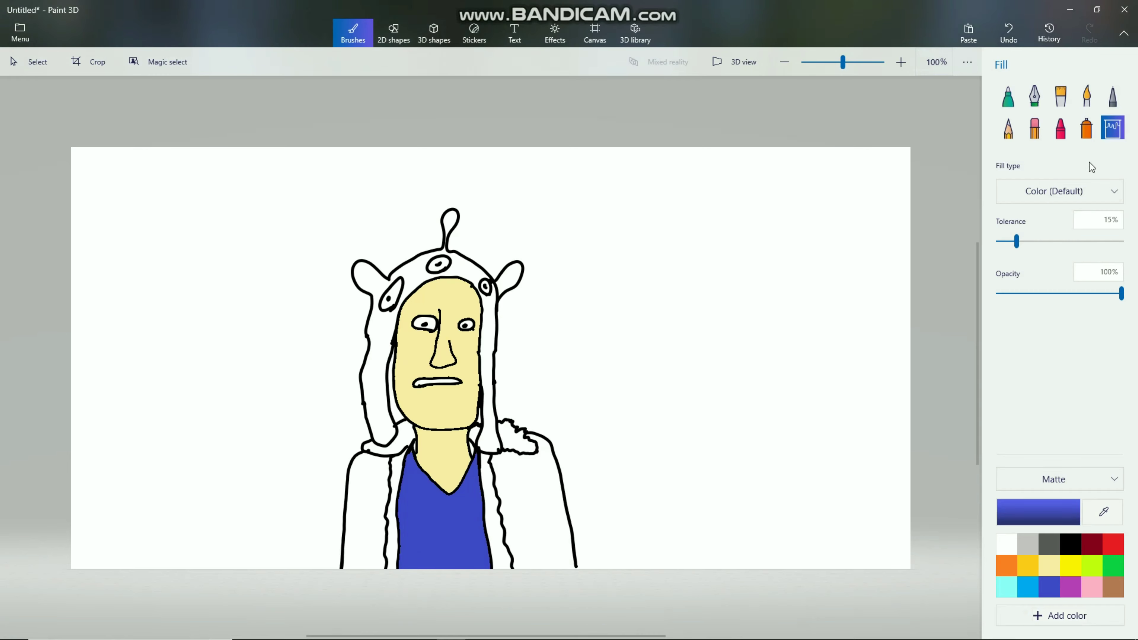
Draw a pointed black shape on the lower part of the dark blue shirt with the Marker and fill it with black.
{"action": "left_click", "coordinate": [1014, 98]}
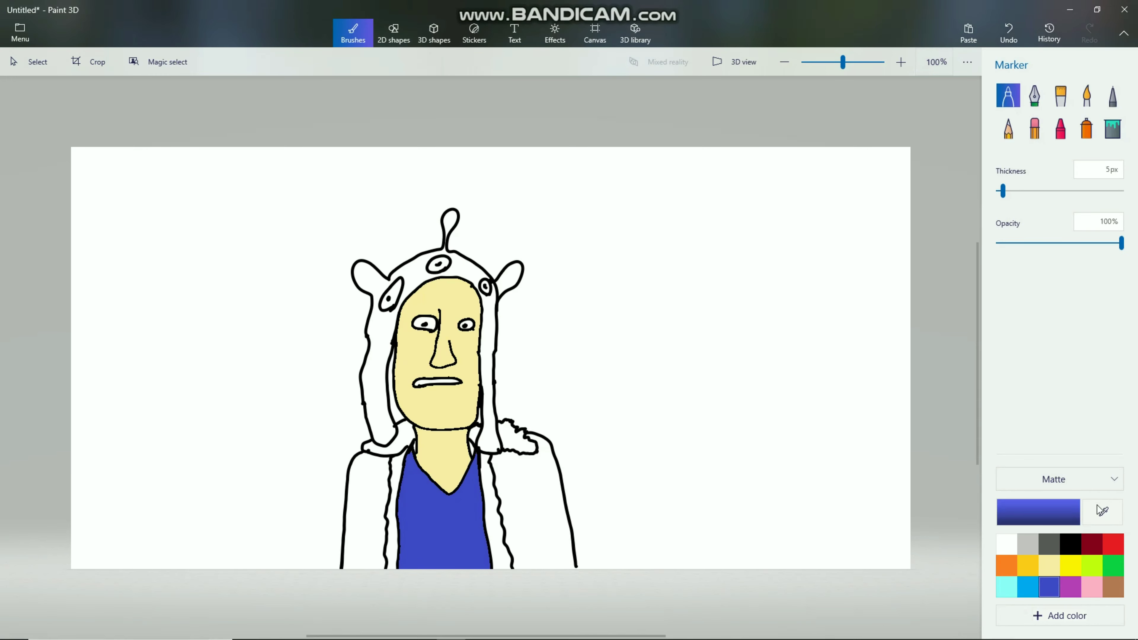
{"action": "left_click", "coordinate": [1064, 544]}
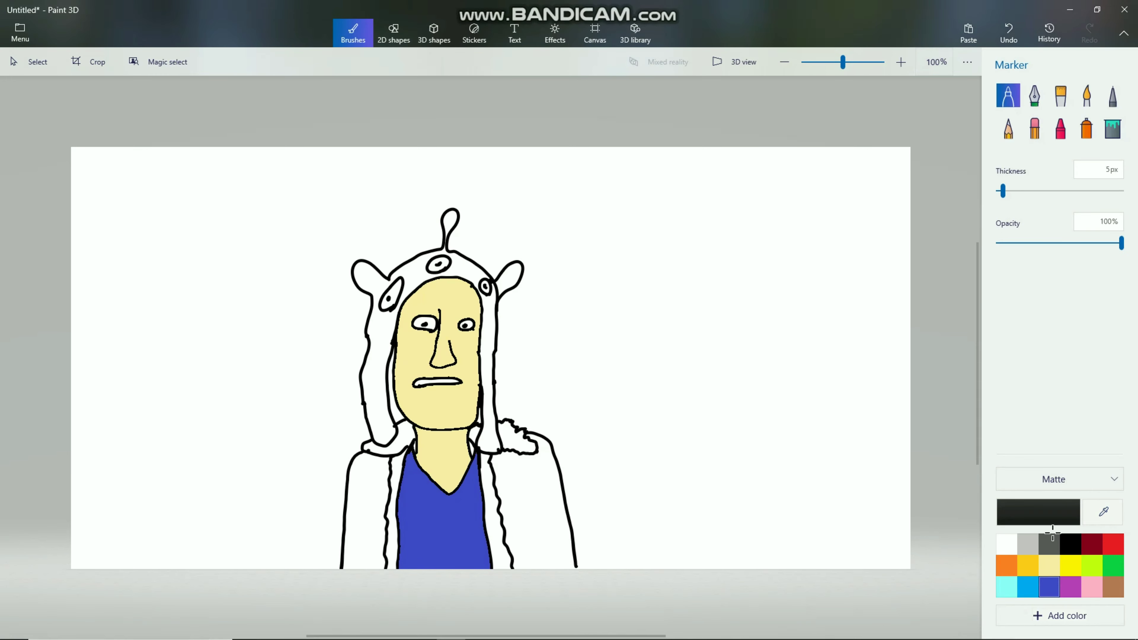
{"action": "mouse_move", "coordinate": [409, 567]}
{"action": "left_mouse_down"}
{"action": "mouse_move", "coordinate": [418, 529]}
{"action": "mouse_move", "coordinate": [464, 498]}
{"action": "mouse_move", "coordinate": [476, 567]}
{"action": "left_mouse_up"}
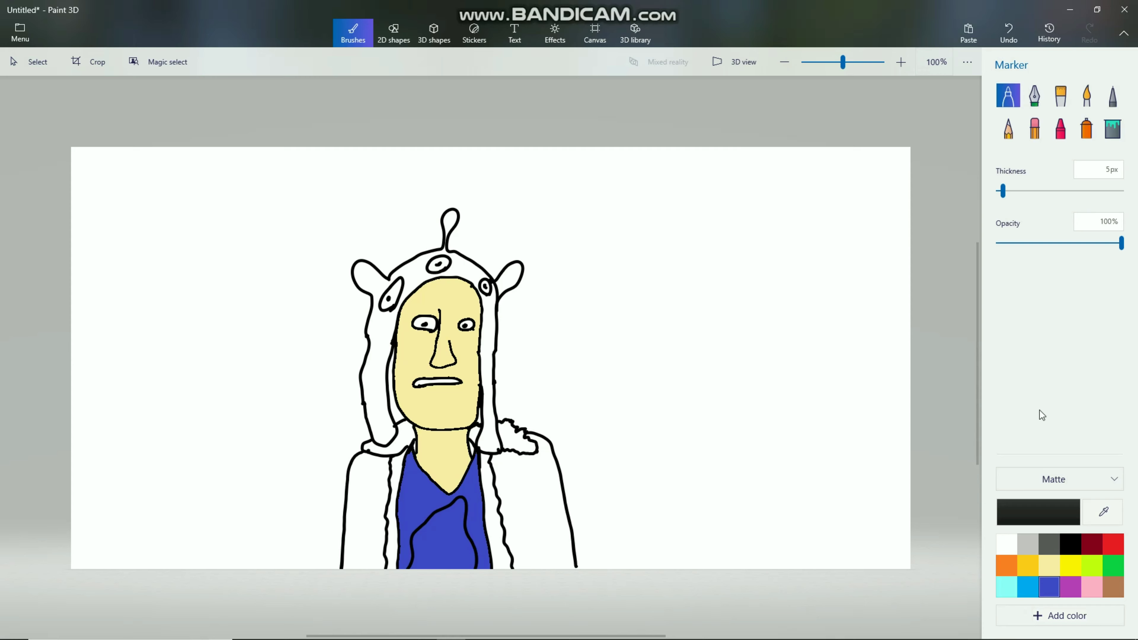
{"action": "left_click", "coordinate": [1114, 130]}
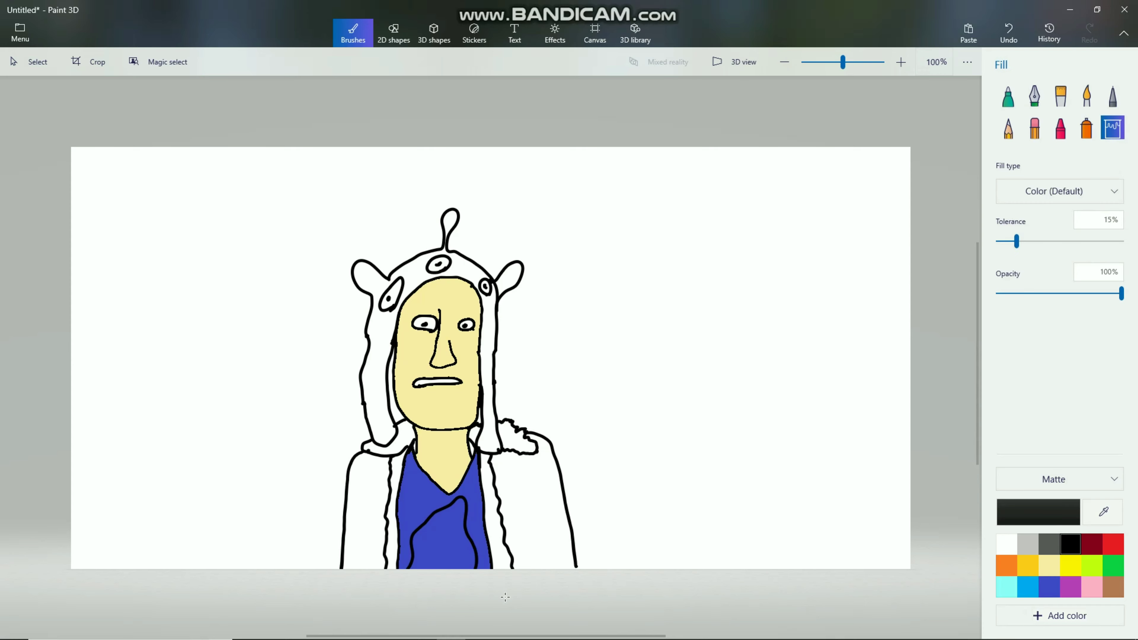
{"action": "left_click", "coordinate": [455, 560]}
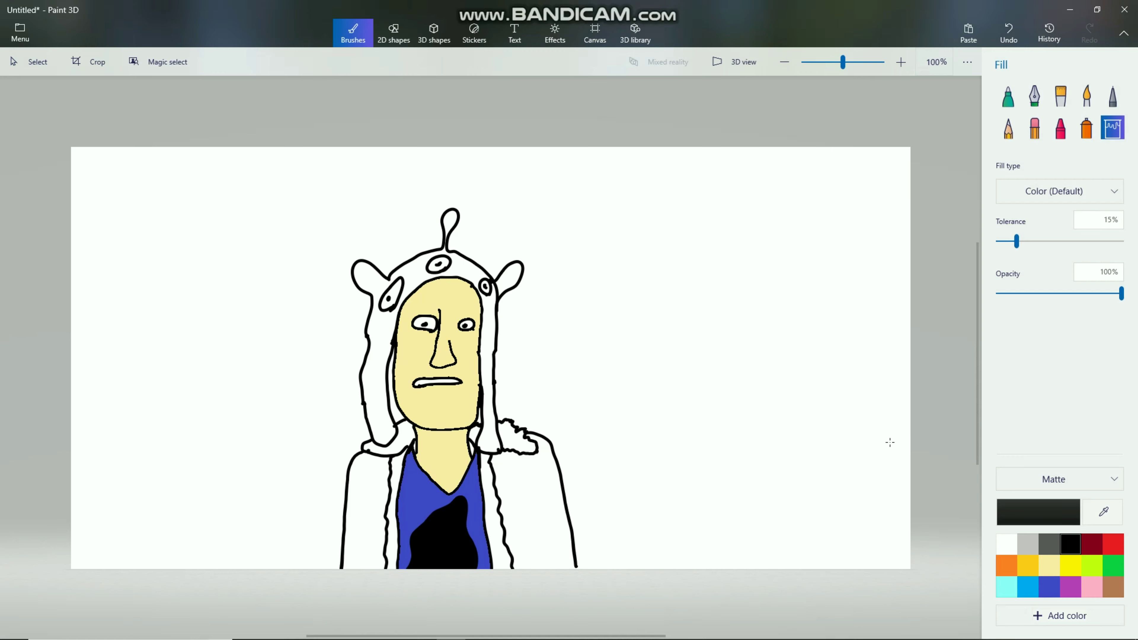
Undo the red fill that spills over the background and extend the jacket's outer arm line in black to the canvas edge.
{"action": "left_click", "coordinate": [1114, 543]}
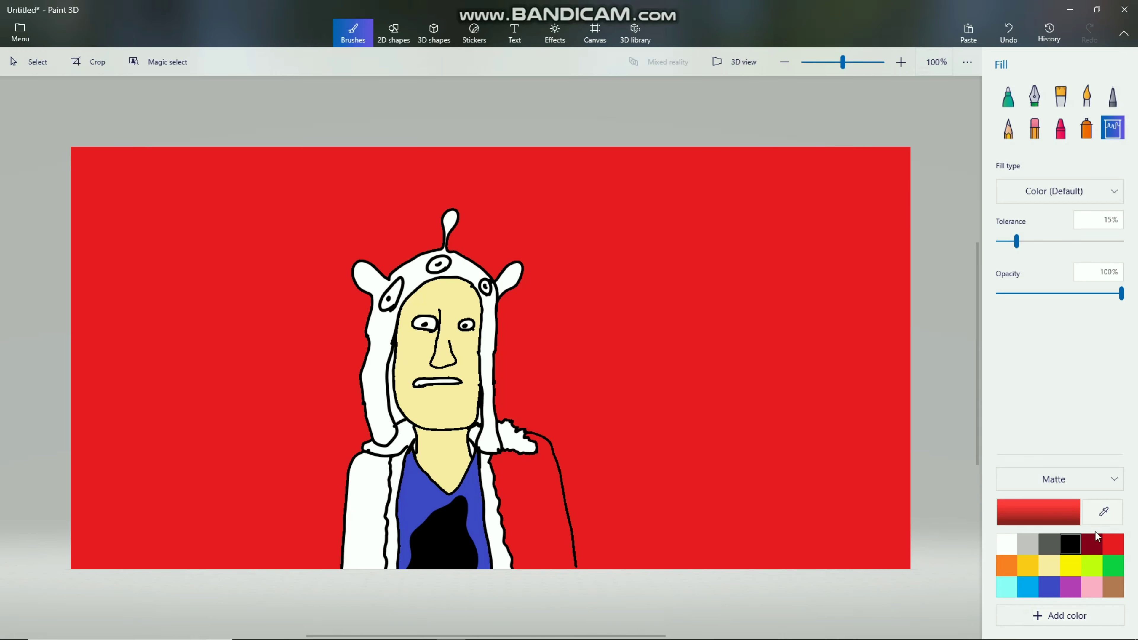
{"action": "key", "text": "ctrl+z"}
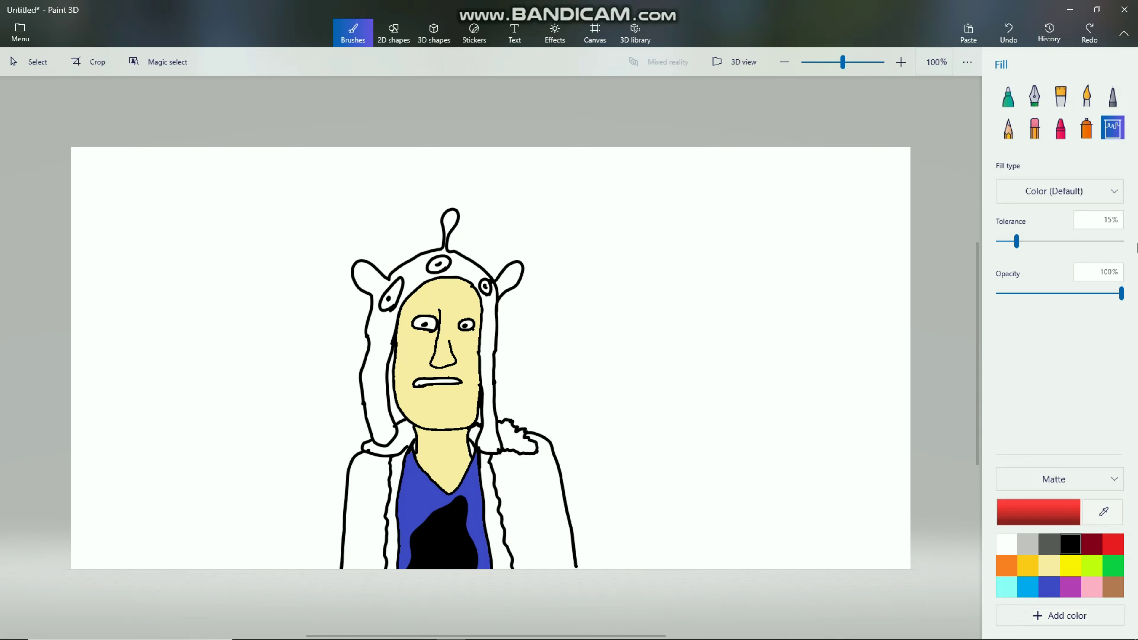
{"action": "left_click", "coordinate": [1009, 97]}
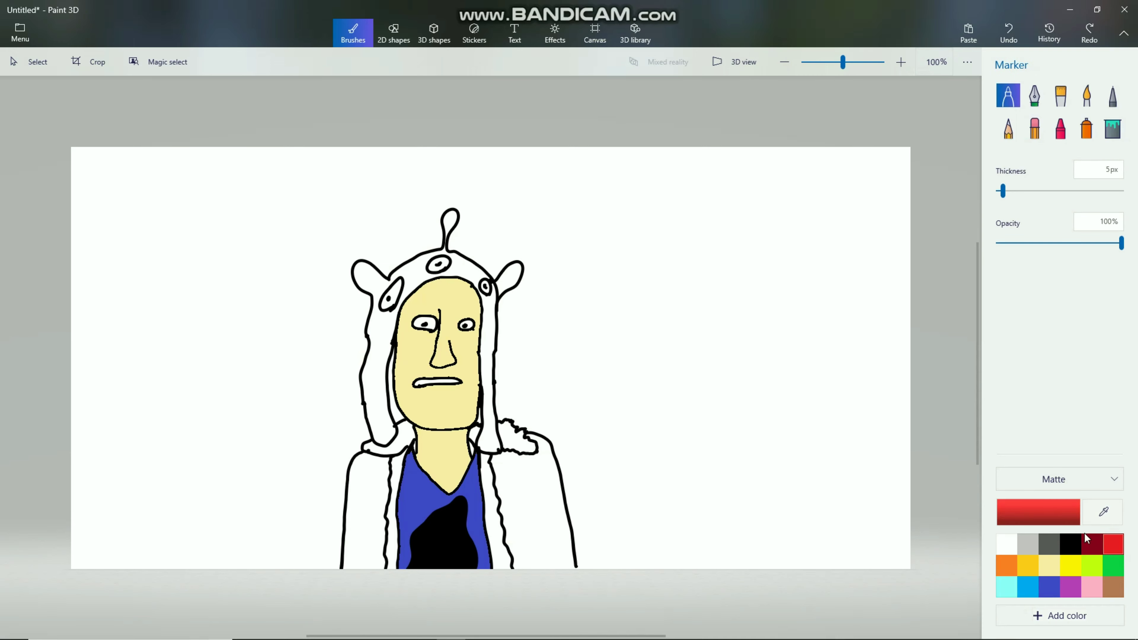
{"action": "left_click", "coordinate": [1070, 543]}
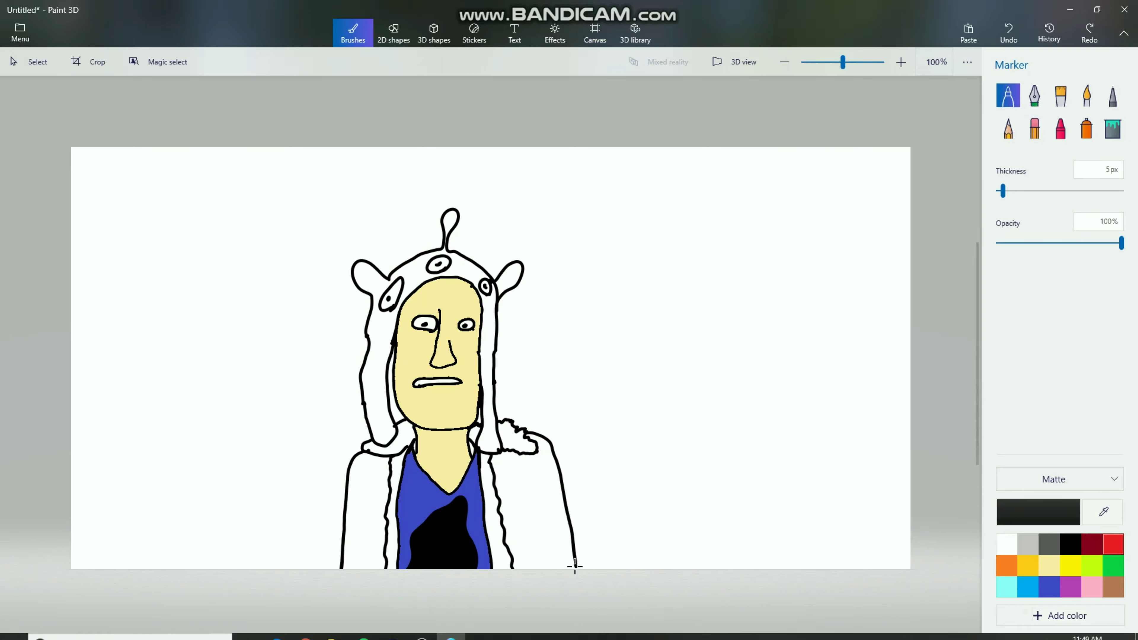
{"action": "left_click_drag", "start_coordinate": [574, 565], "coordinate": [579, 581]}
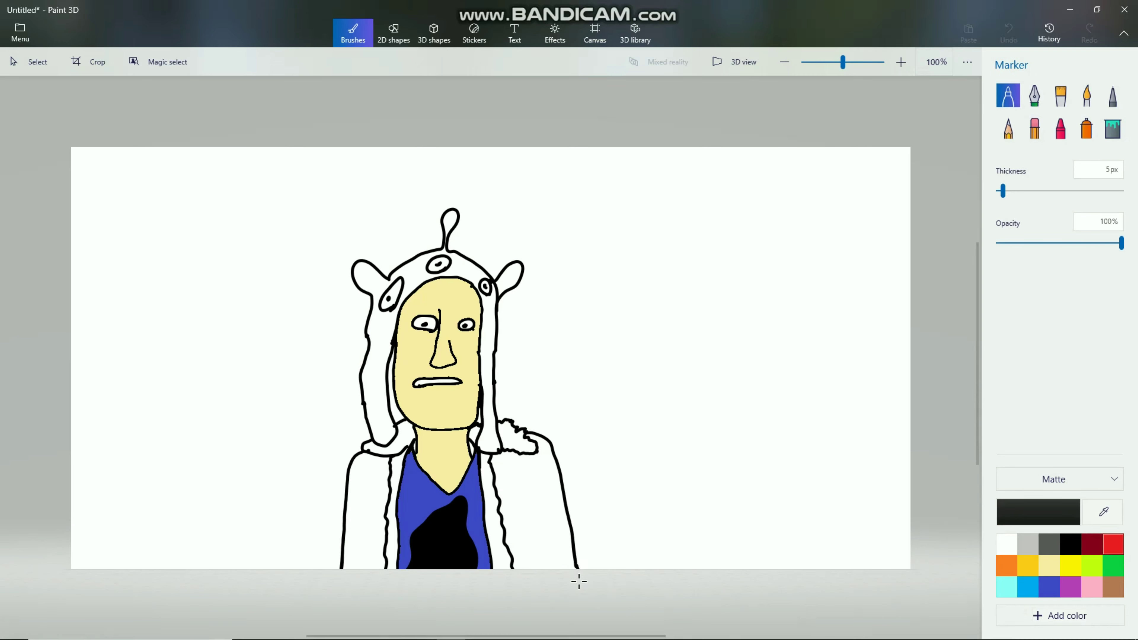
Draw adjoining short red, orange and gold stripes on the jacket's chest below the fluffy collar with the Marker.
{"action": "left_click", "coordinate": [1105, 549]}
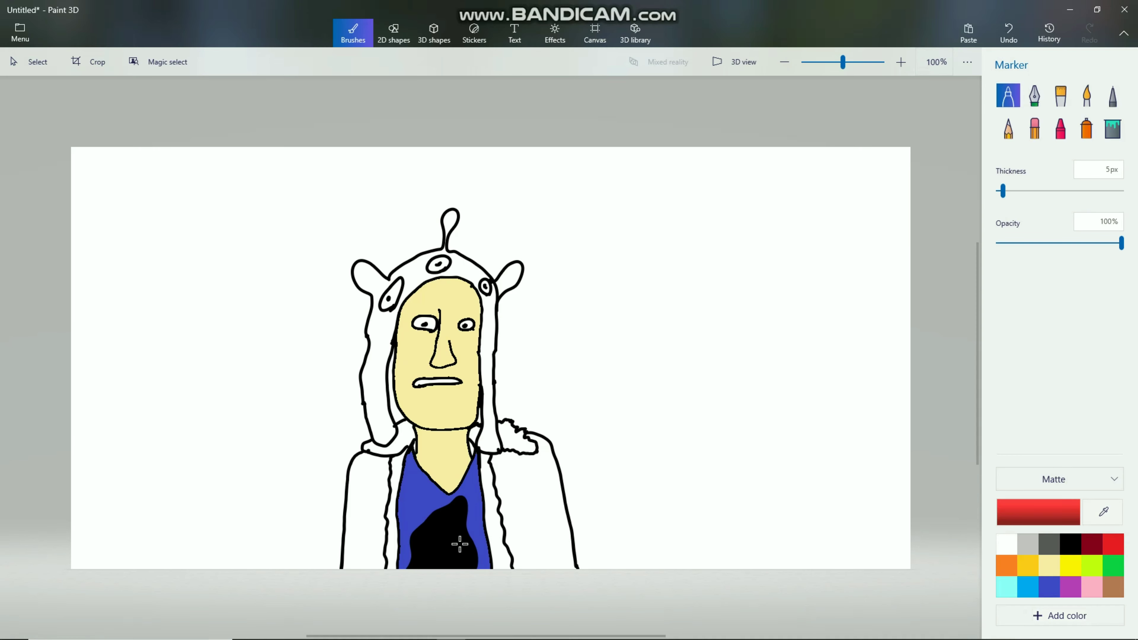
{"action": "left_click_drag", "start_coordinate": [459, 544], "coordinate": [460, 544]}
{"action": "left_click_drag", "start_coordinate": [518, 482], "coordinate": [522, 497]}
{"action": "left_click", "coordinate": [999, 556]}
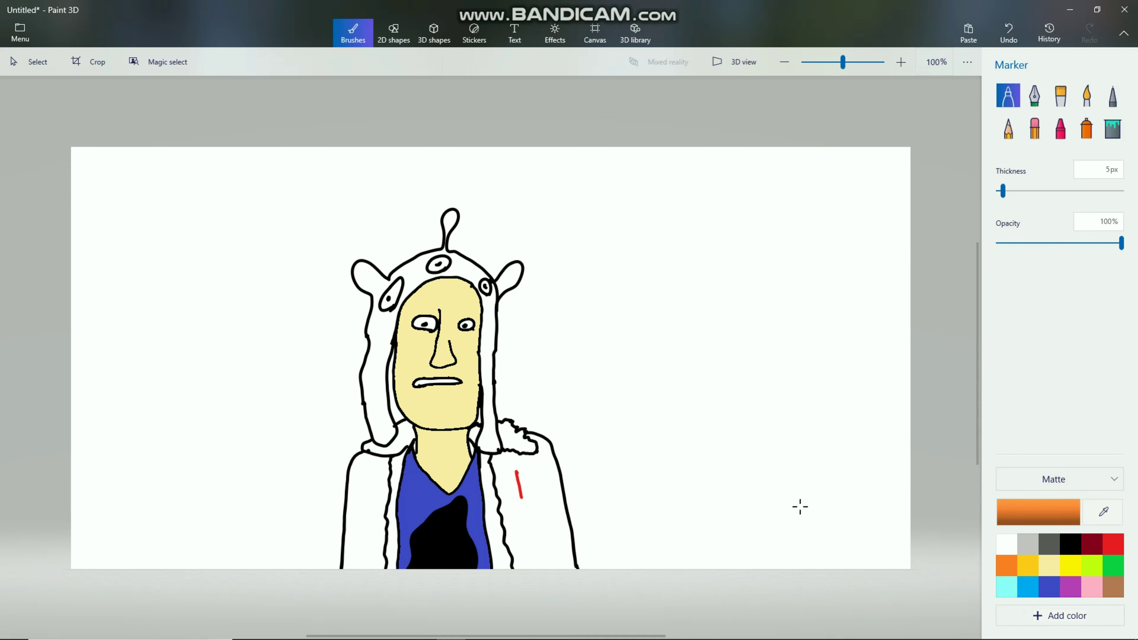
{"action": "key", "text": "ctrl+z"}
{"action": "left_click", "coordinate": [1030, 569]}
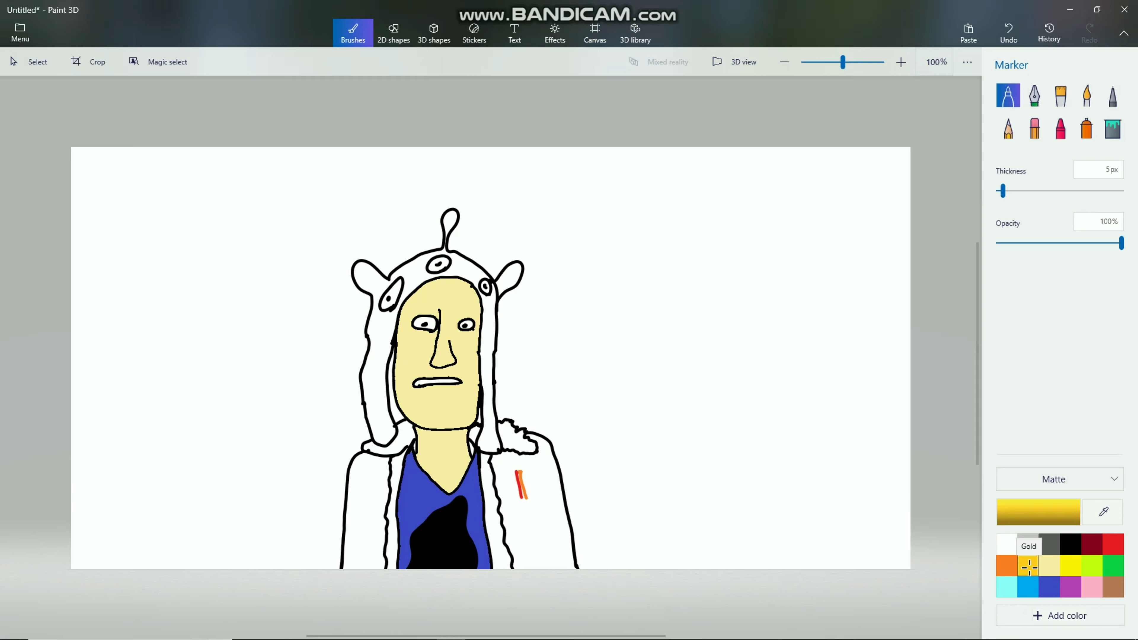
{"action": "left_click_drag", "start_coordinate": [522, 472], "coordinate": [525, 489]}
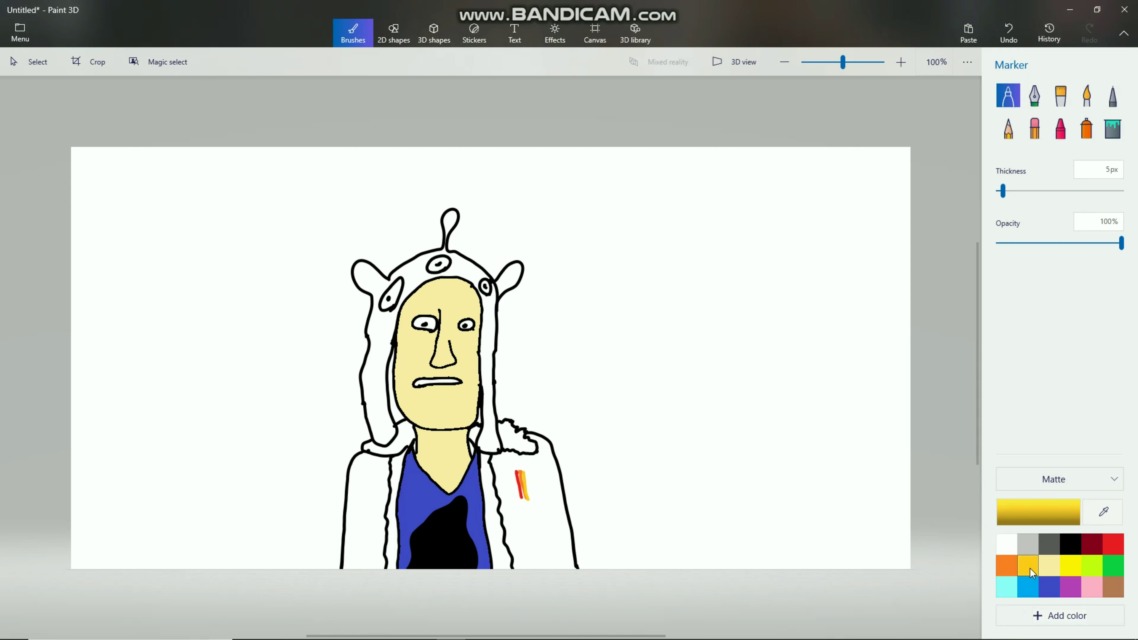
Extend the rainbow patch on the jacket with green, turquoise, indigo and purple stripes beside the gold one.
{"action": "left_click", "coordinate": [1120, 569]}
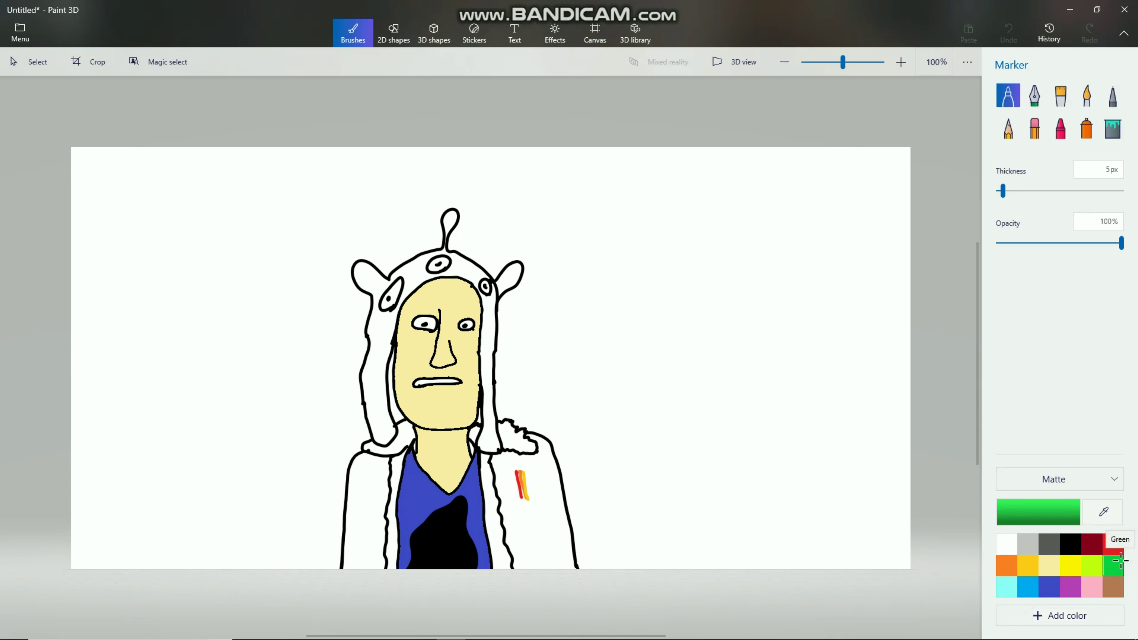
{"action": "left_click_drag", "start_coordinate": [529, 472], "coordinate": [527, 483]}
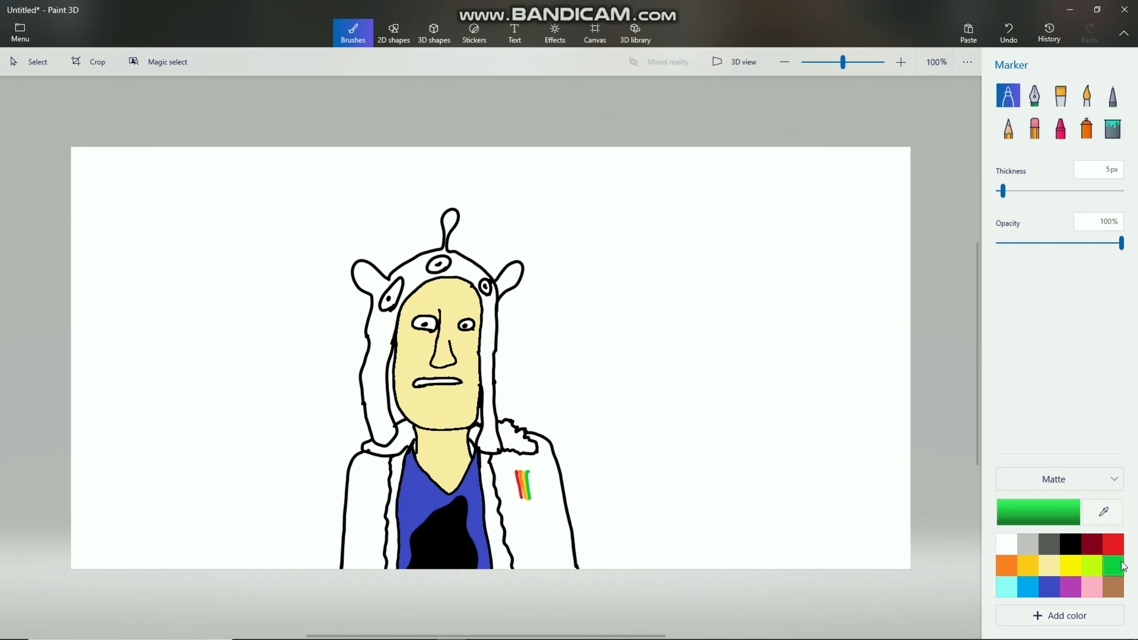
{"action": "left_click", "coordinate": [1019, 589]}
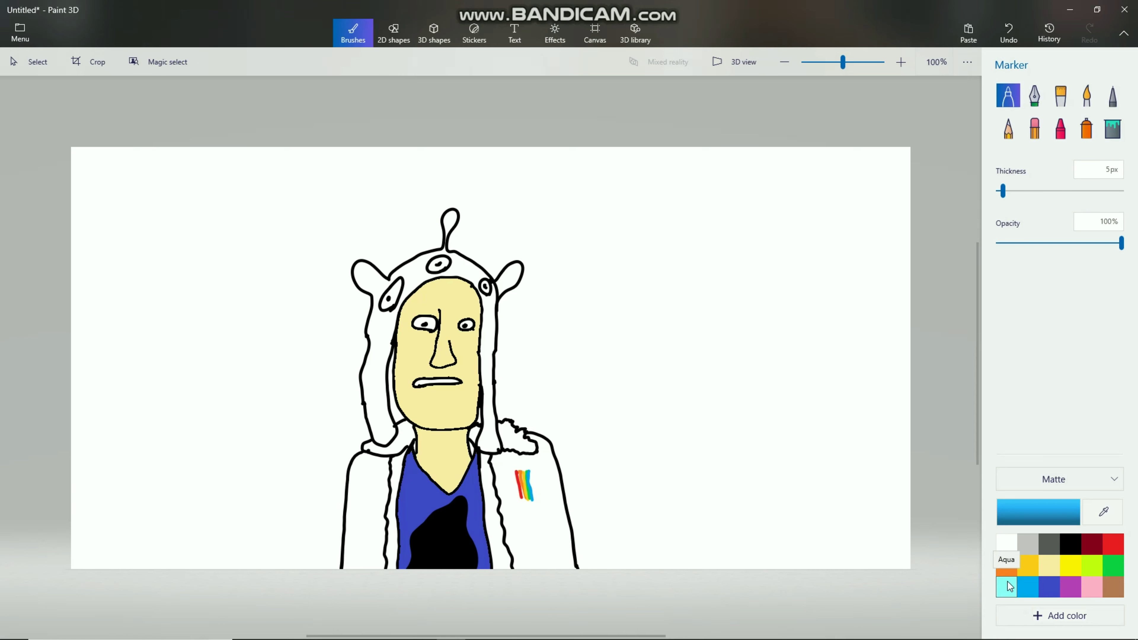
{"action": "left_click", "coordinate": [1028, 586]}
{"action": "left_click", "coordinate": [1051, 588]}
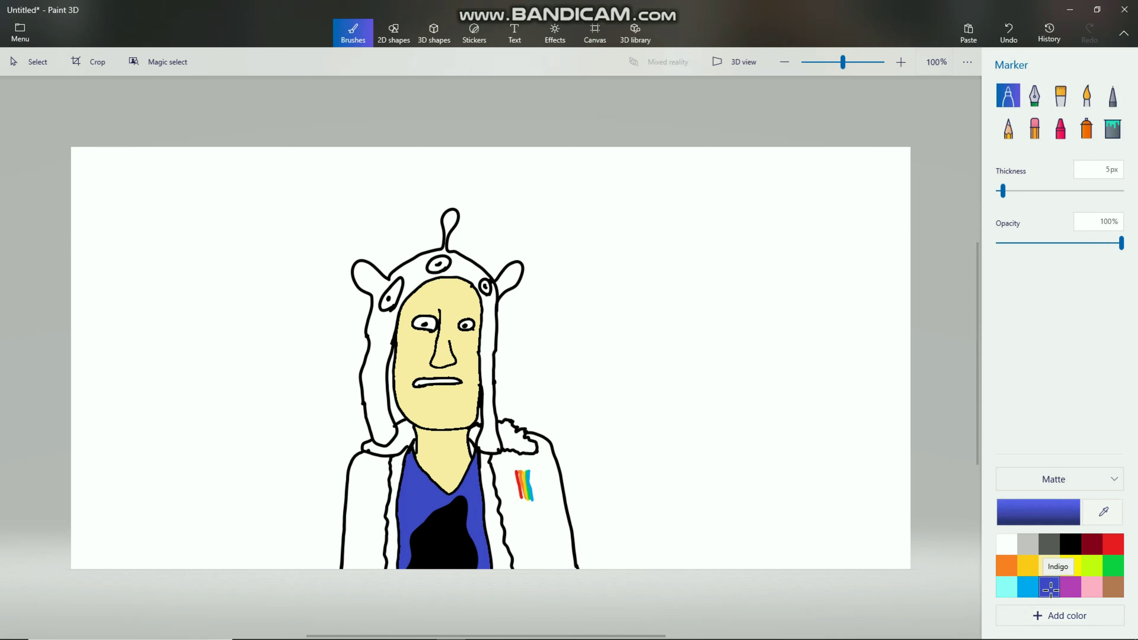
{"action": "left_click_drag", "start_coordinate": [532, 471], "coordinate": [536, 498]}
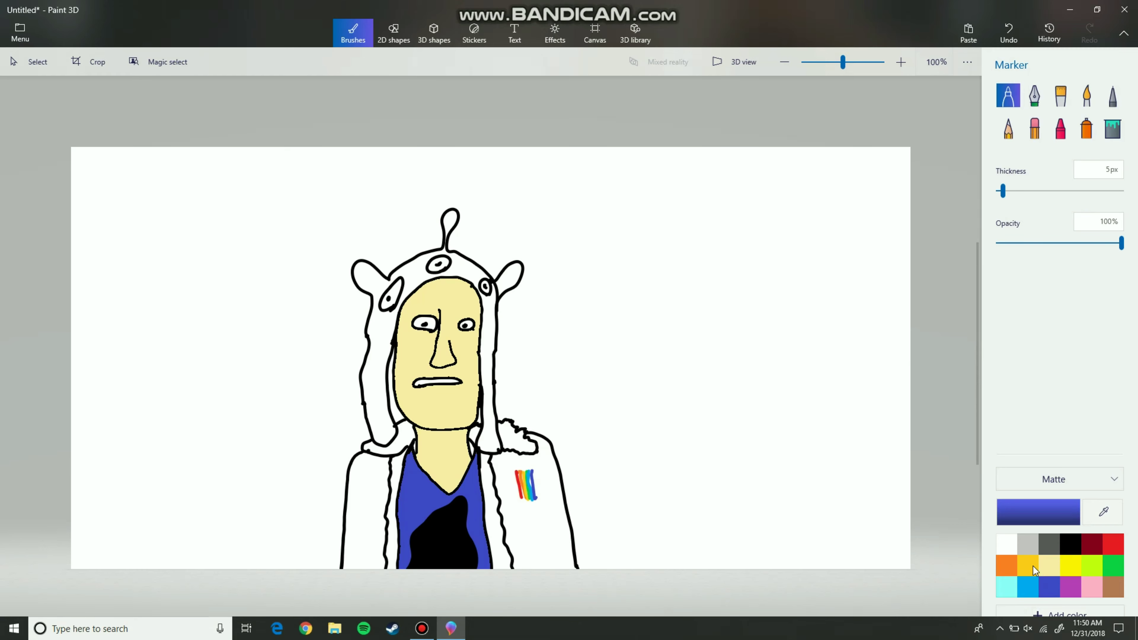
{"action": "left_click", "coordinate": [1071, 586]}
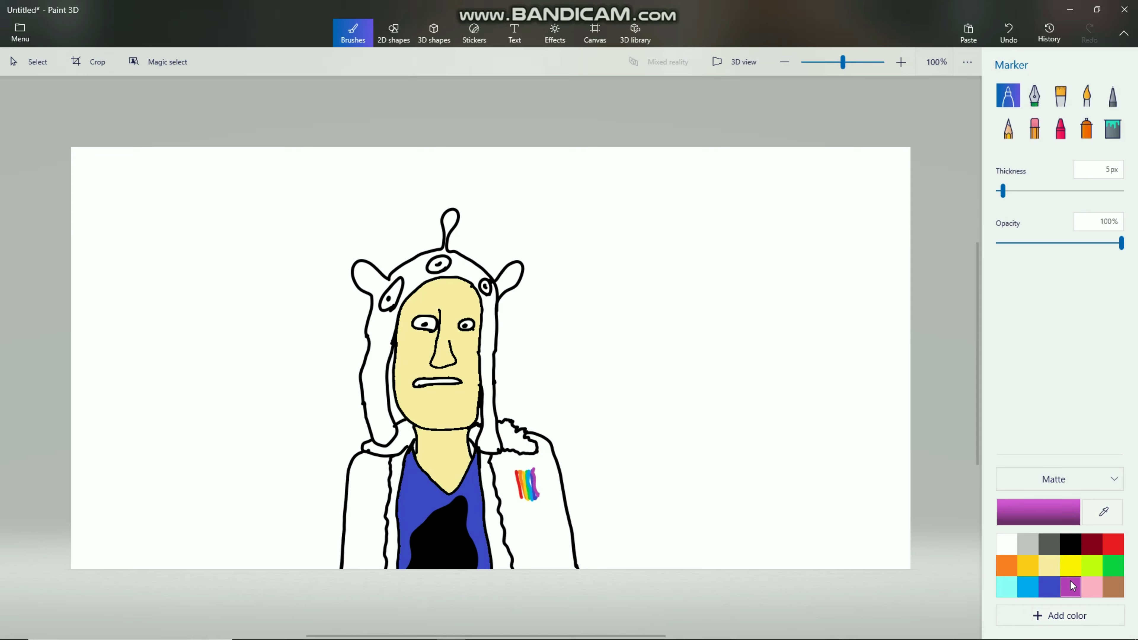
Mix a slightly darker indigo, about hex 4048bf, as the drawing colour.
{"action": "left_click", "coordinate": [1066, 543]}
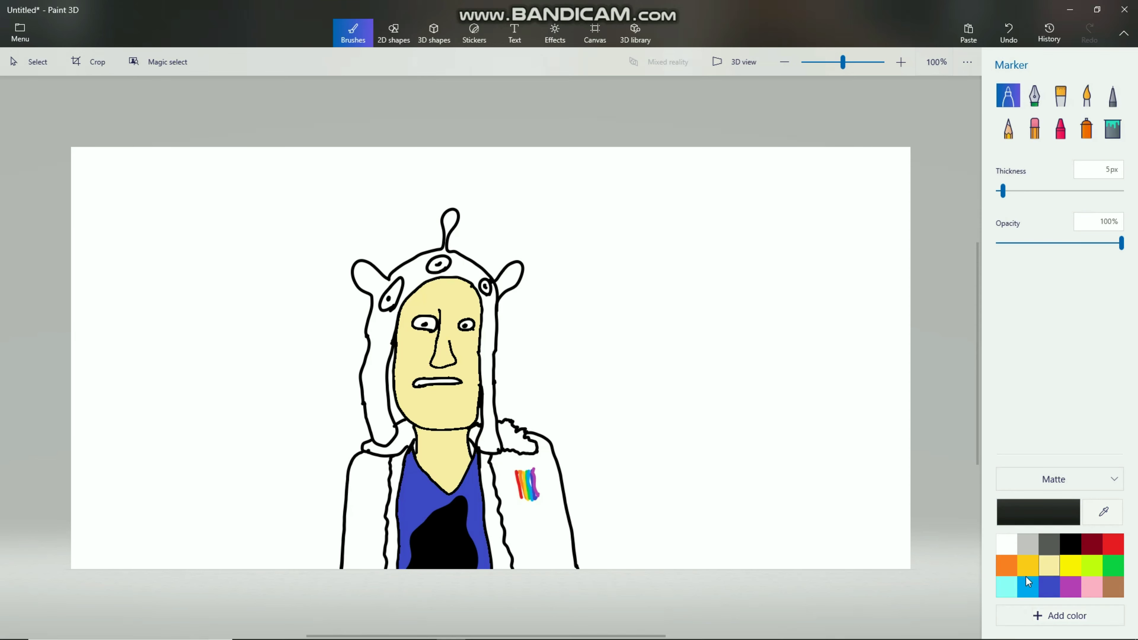
{"action": "left_click", "coordinate": [1033, 588]}
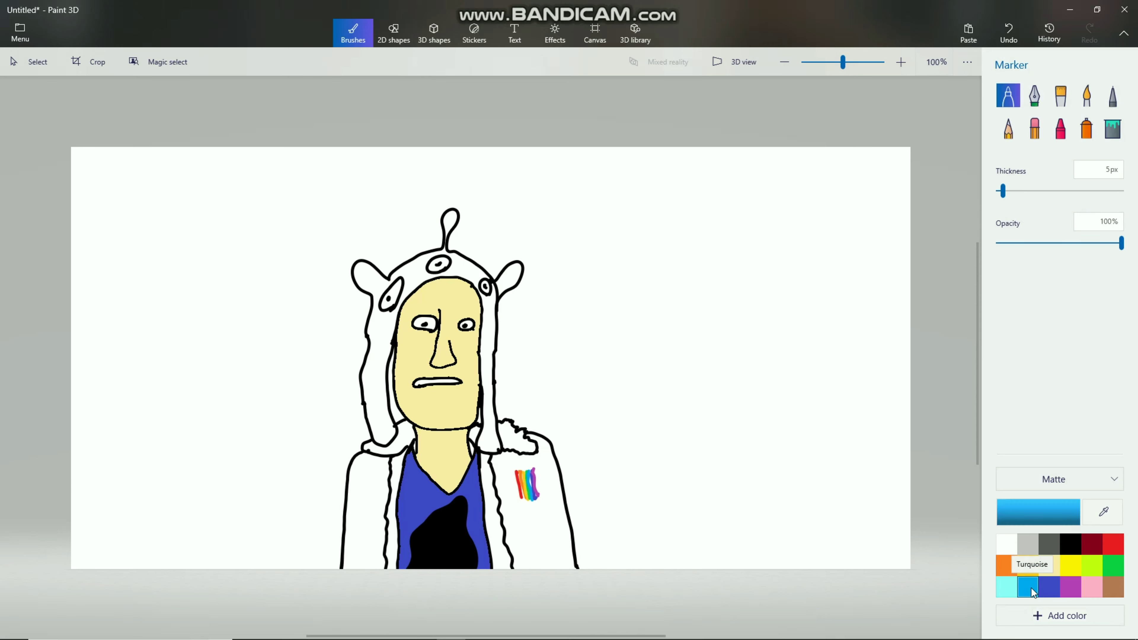
{"action": "left_click", "coordinate": [1050, 585]}
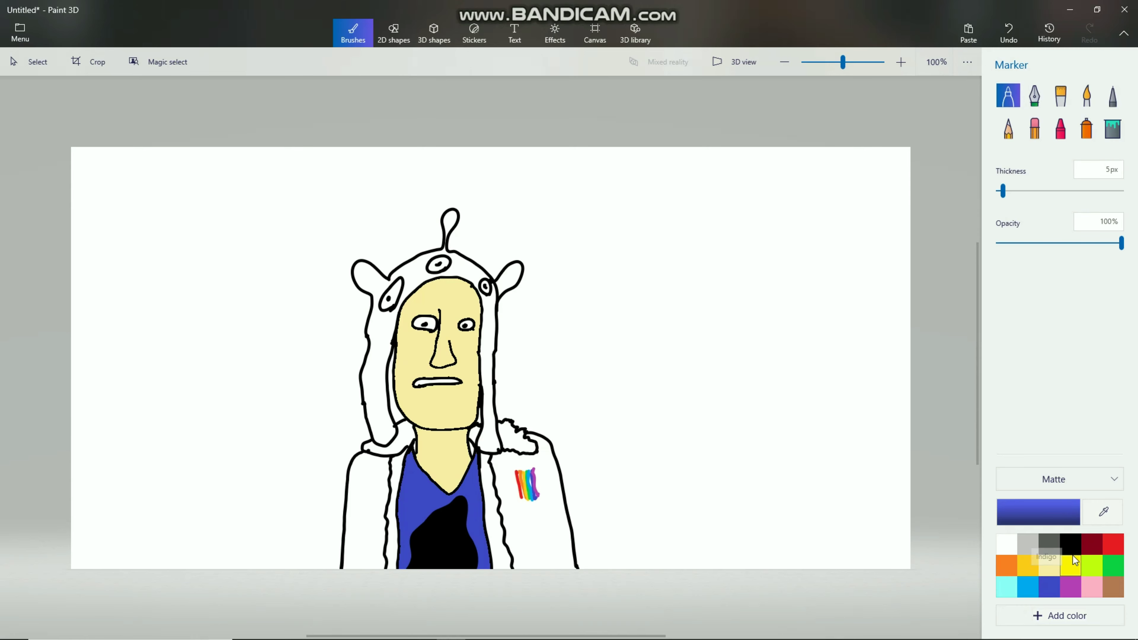
{"action": "left_click", "coordinate": [1072, 516]}
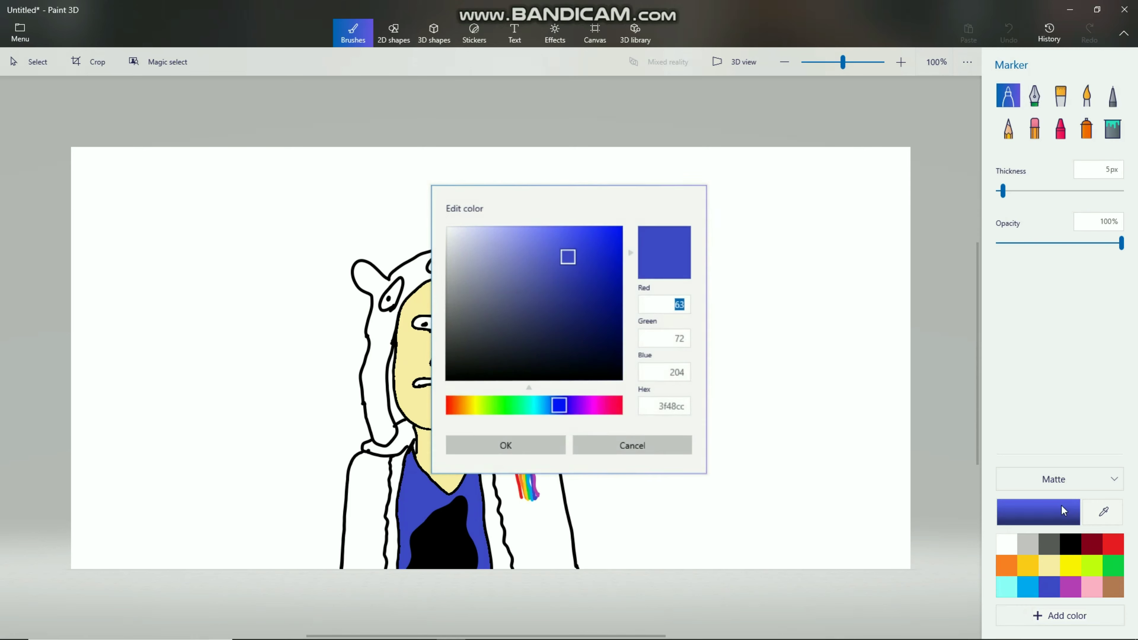
{"action": "mouse_move", "coordinate": [560, 253]}
{"action": "left_mouse_down"}
{"action": "mouse_move", "coordinate": [549, 247]}
{"action": "mouse_move", "coordinate": [531, 287]}
{"action": "mouse_move", "coordinate": [511, 264]}
{"action": "mouse_move", "coordinate": [533, 270]}
{"action": "mouse_move", "coordinate": [552, 251]}
{"action": "mouse_move", "coordinate": [566, 269]}
{"action": "left_mouse_up"}
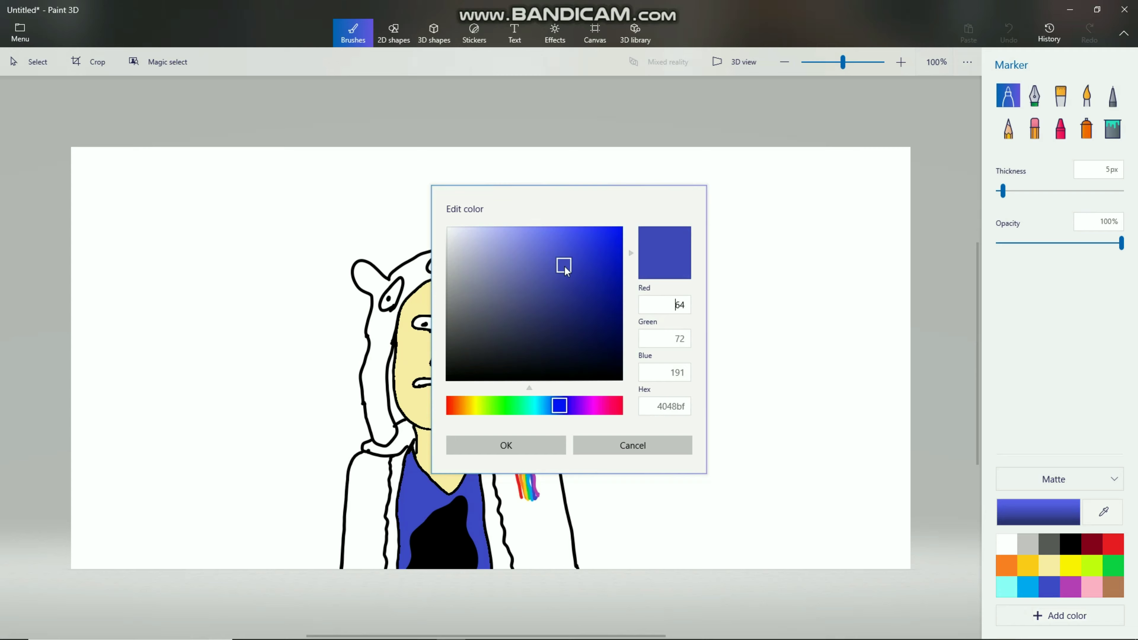
{"action": "left_click", "coordinate": [504, 445]}
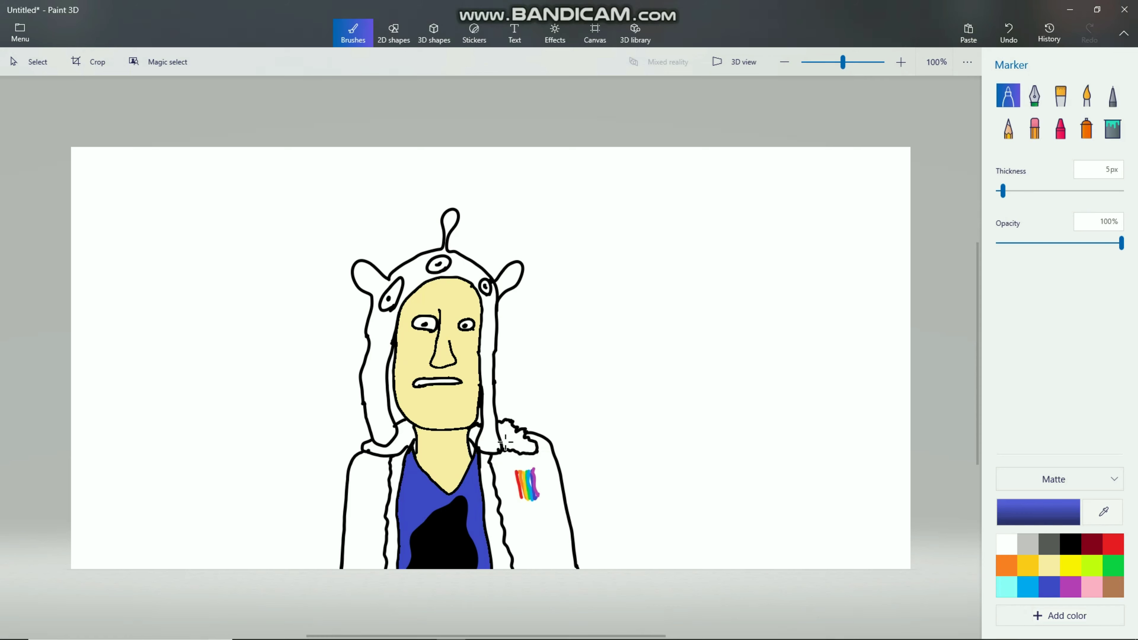
Fill the small white gaps of the shirt beside the neck with indigo and undo the fill that recolours the black outlines.
{"action": "left_click", "coordinate": [1114, 134]}
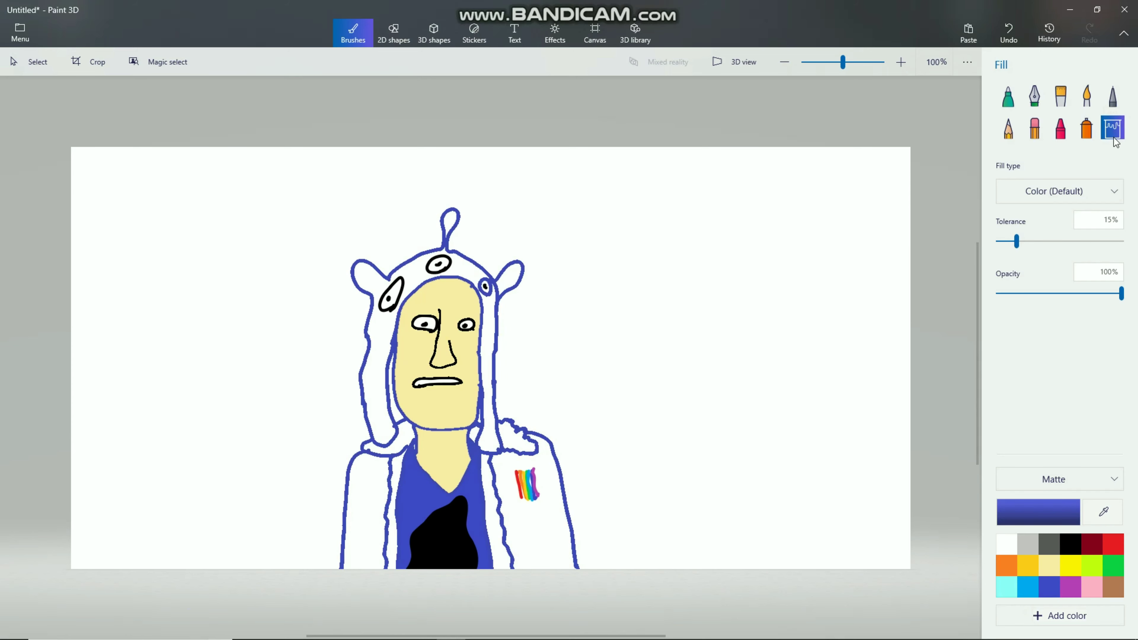
{"action": "key", "text": "ctrl+z"}
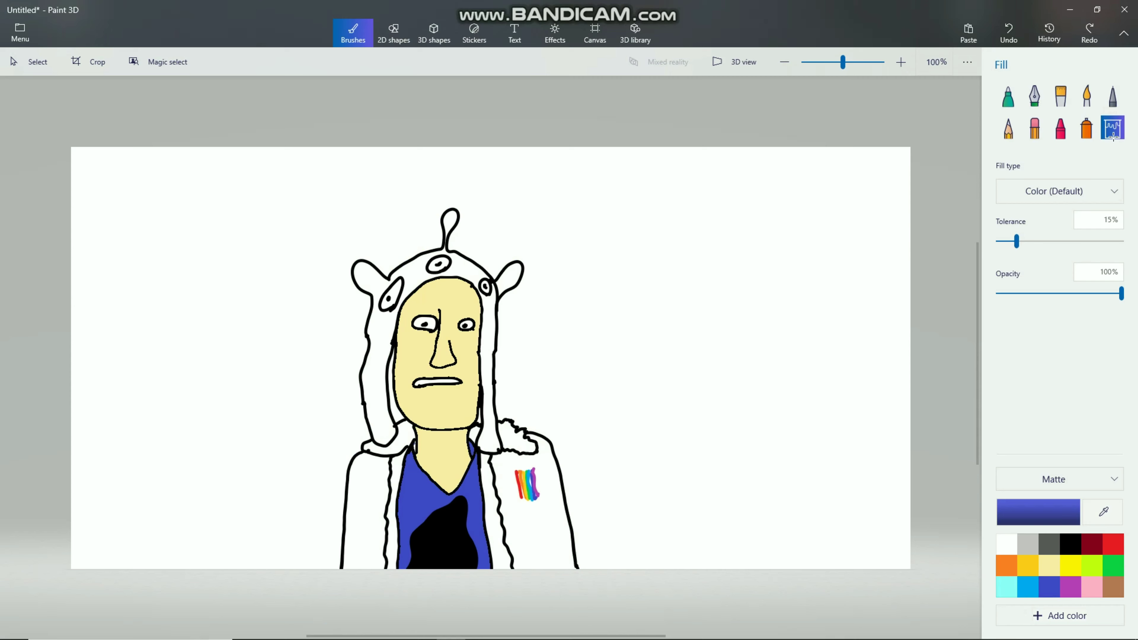
{"action": "key", "text": "ctrl+y"}
Fill the hat, its hanging flaps and both ears with green, undoing the fill that lands on the outlines.
{"action": "left_click", "coordinate": [1113, 565]}
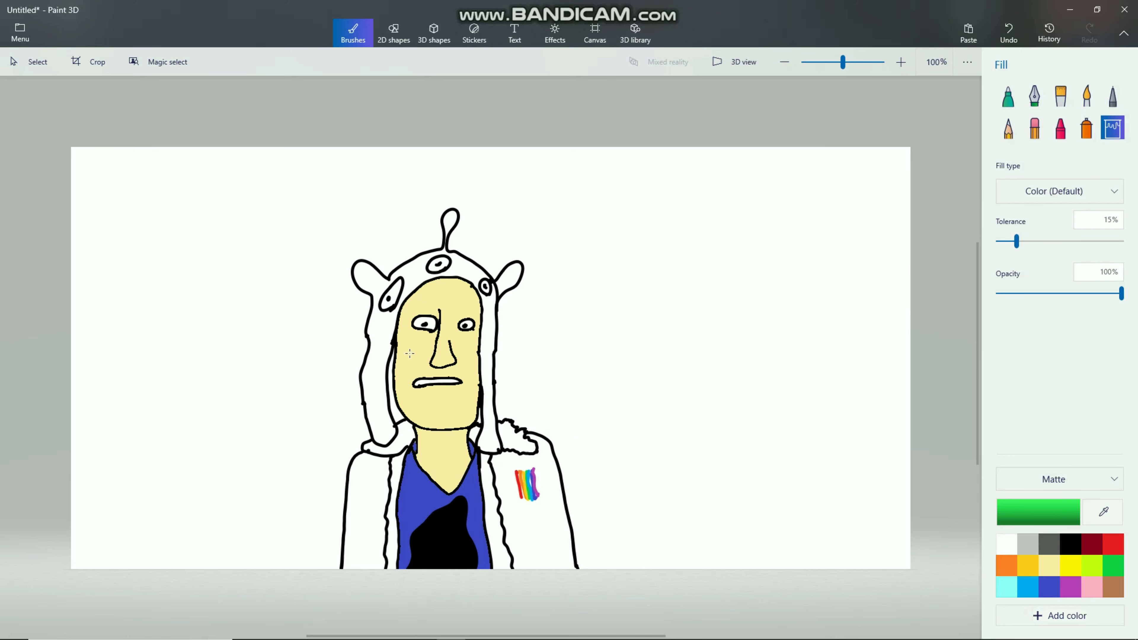
{"action": "left_click", "coordinate": [392, 359]}
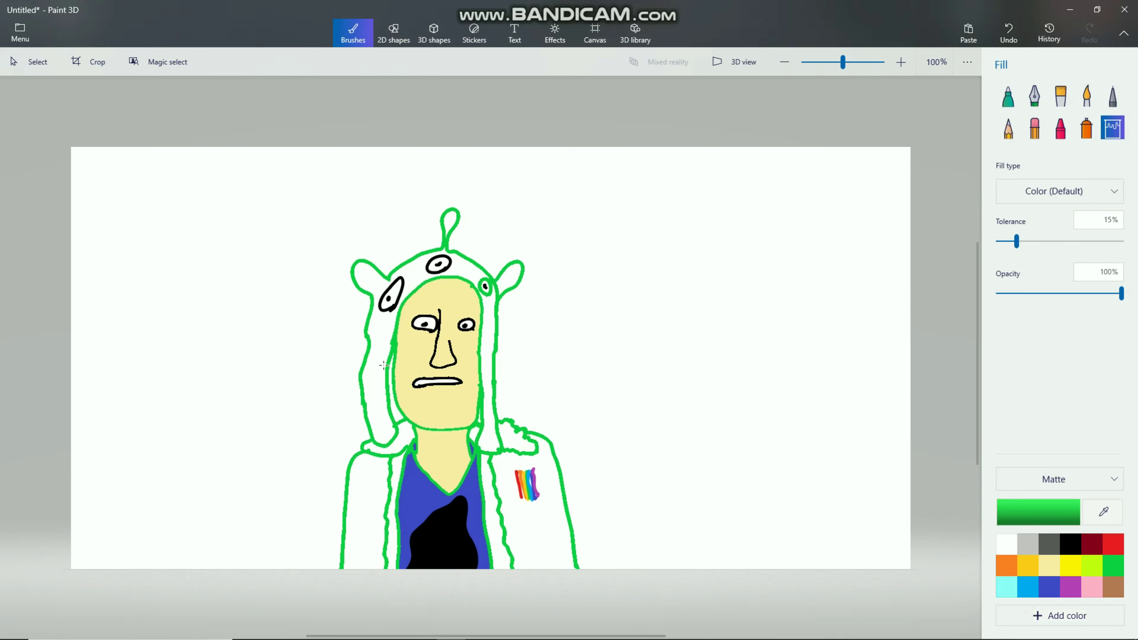
{"action": "key", "text": "ctrl+z"}
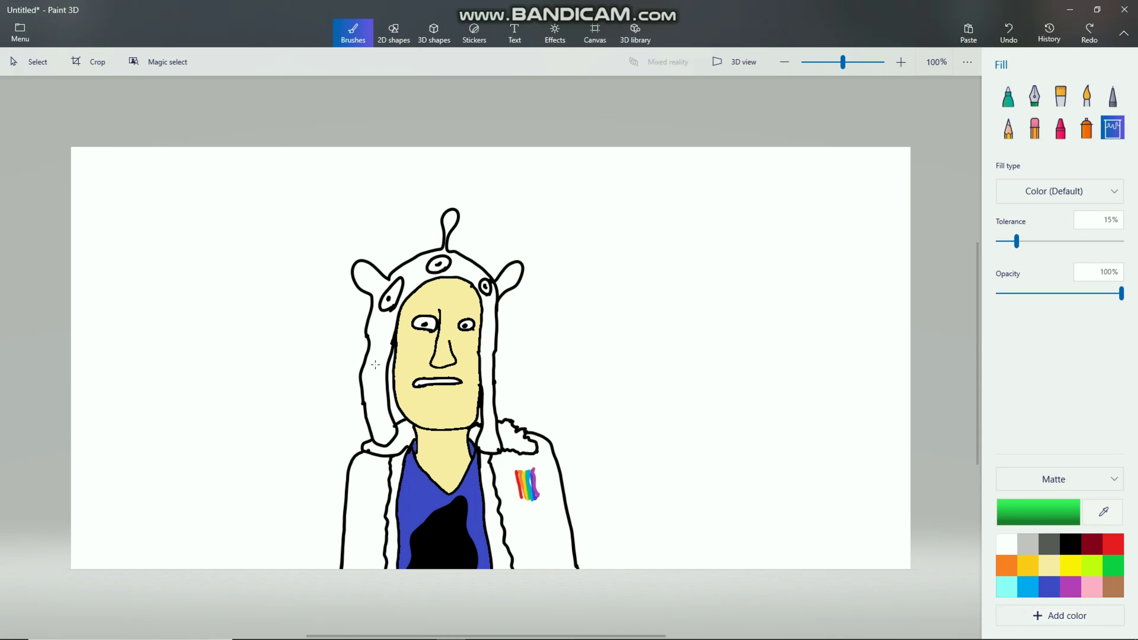
{"action": "left_click", "coordinate": [378, 368]}
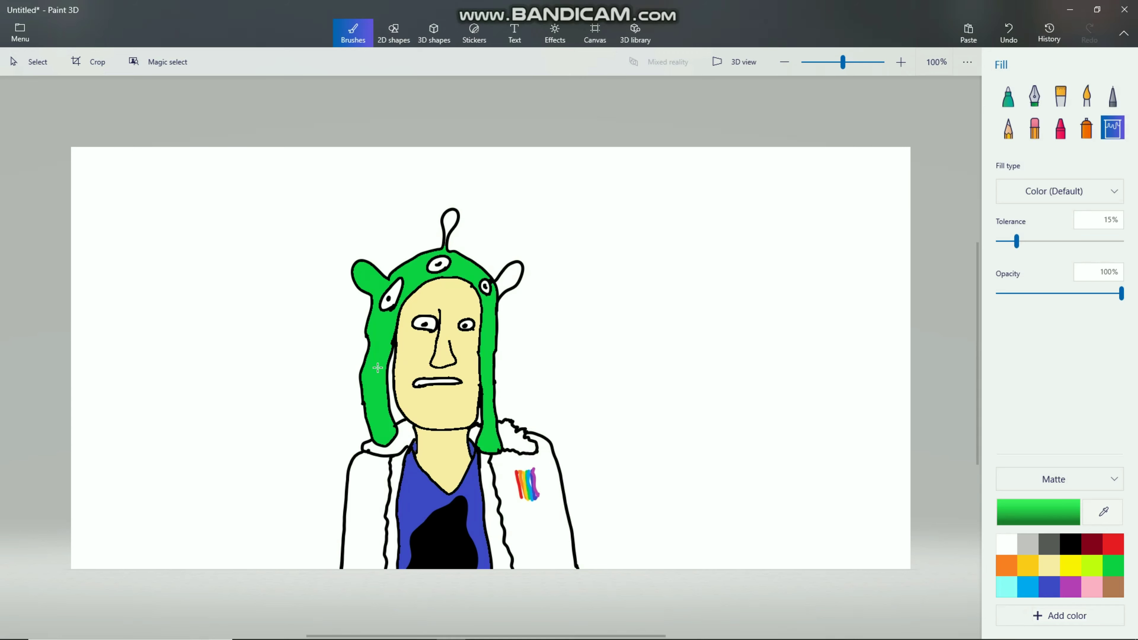
{"action": "left_click", "coordinate": [517, 276]}
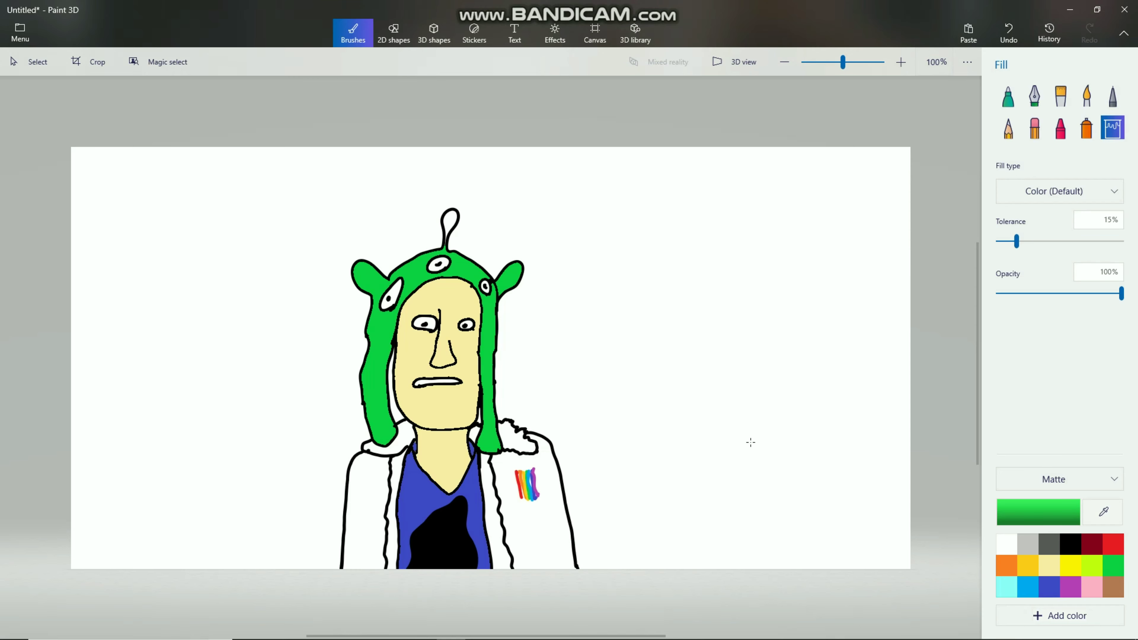
Fill the jacket's fluffy collar and both front trims with light grey, undoing the fill that lands on the jacket's sleeve.
{"action": "left_click", "coordinate": [1026, 542]}
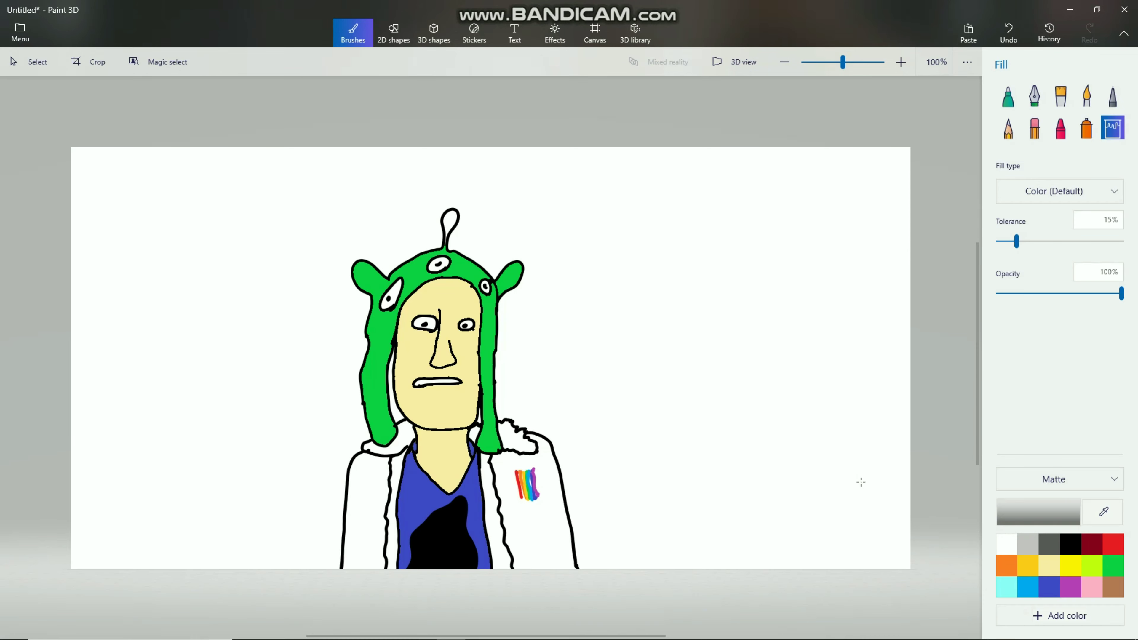
{"action": "left_click", "coordinate": [370, 532]}
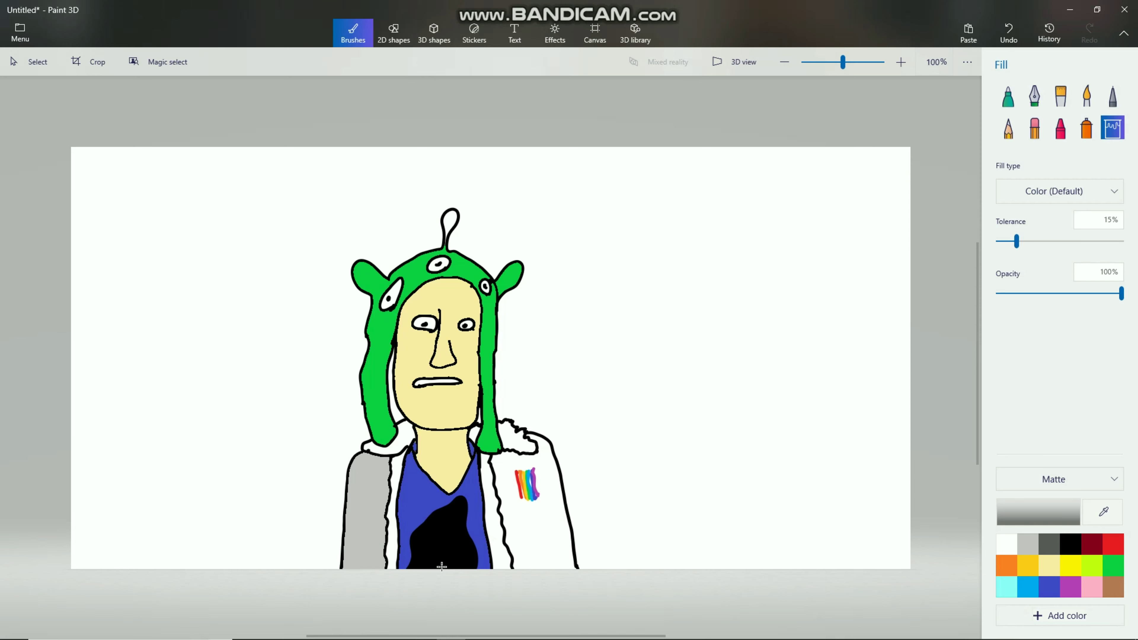
{"action": "key", "text": "ctrl+z"}
{"action": "left_click", "coordinate": [389, 539]}
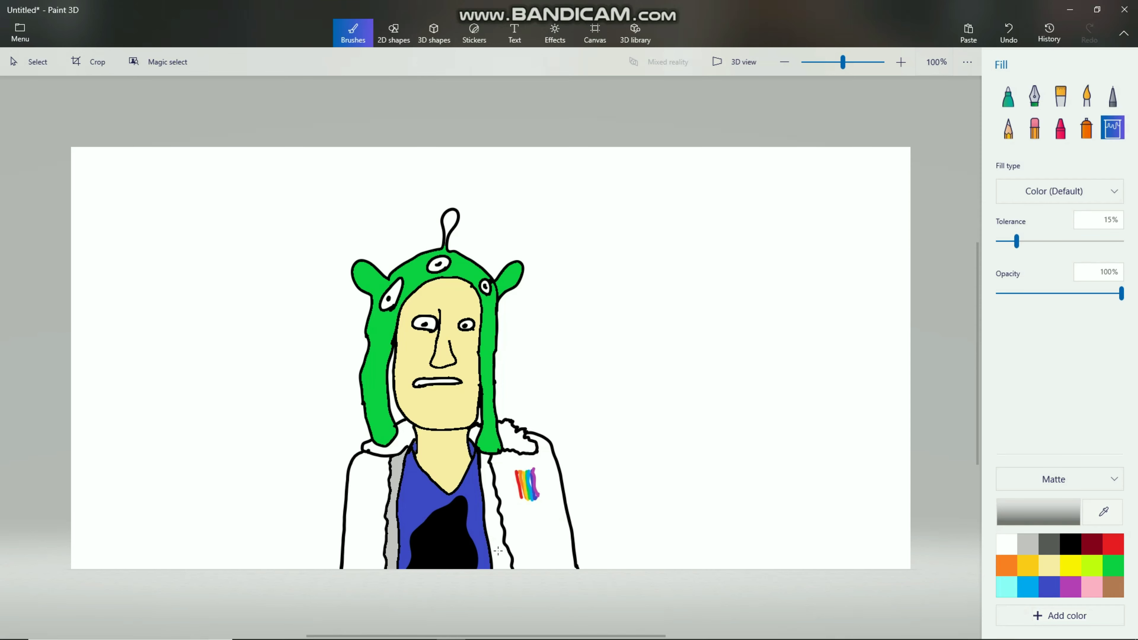
{"action": "left_click", "coordinate": [498, 545]}
{"action": "left_click", "coordinate": [510, 446]}
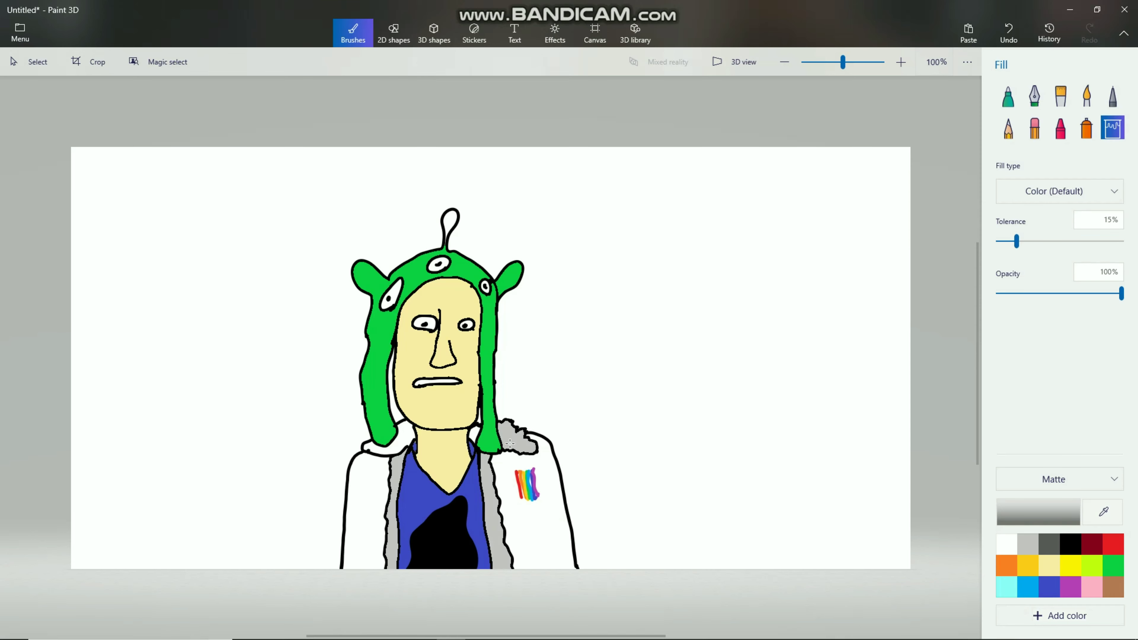
{"action": "left_click", "coordinate": [410, 445]}
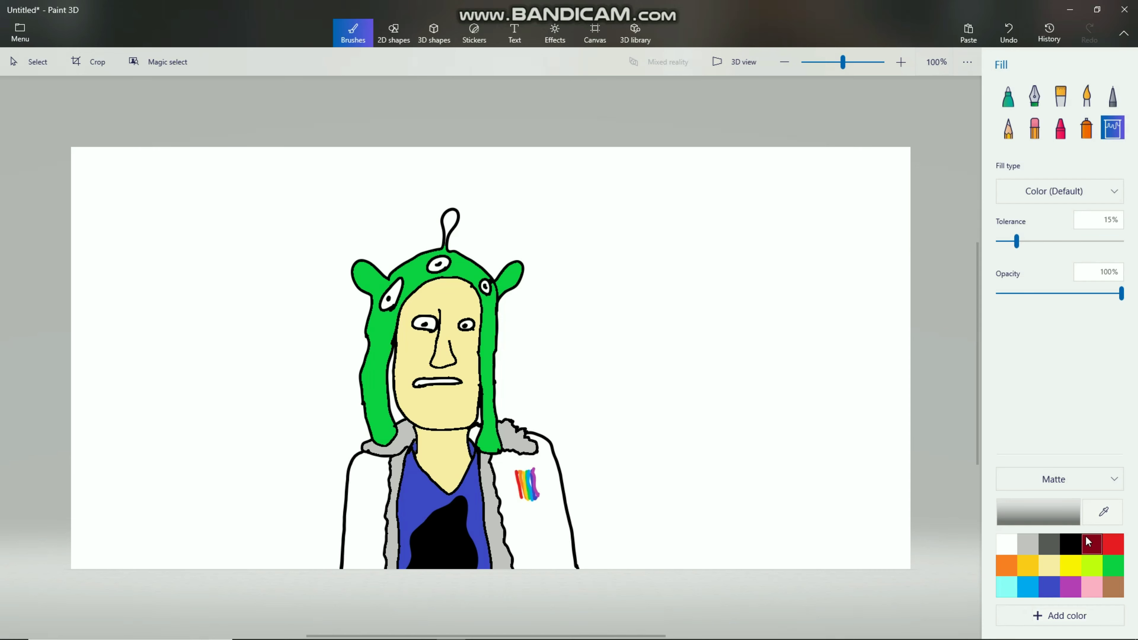
Draw large curved tree trunks around the character and across the canvas's upper corner with a 5 px black marker.
{"action": "left_click", "coordinate": [1078, 548]}
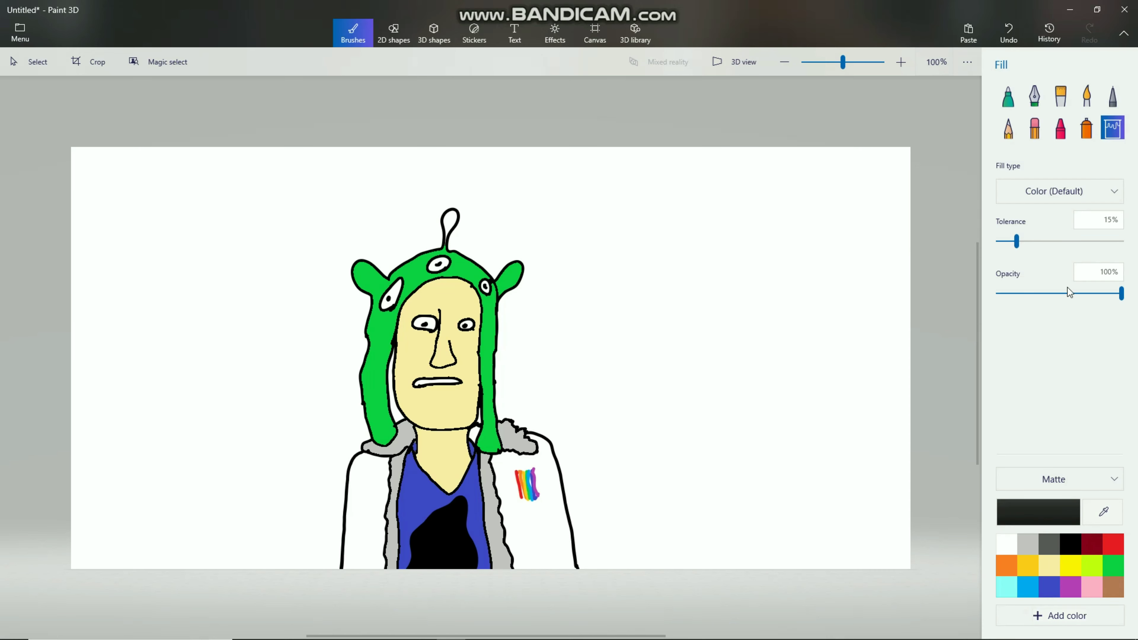
{"action": "left_click", "coordinate": [1013, 98]}
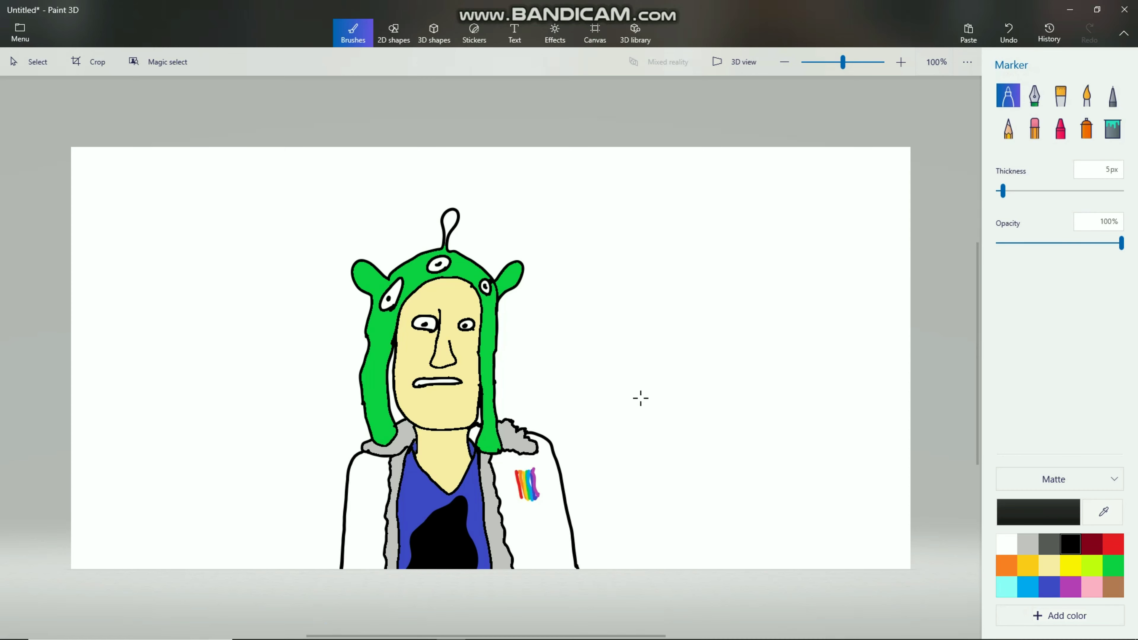
{"action": "mouse_move", "coordinate": [556, 458]}
{"action": "left_mouse_down"}
{"action": "mouse_move", "coordinate": [563, 302]}
{"action": "mouse_move", "coordinate": [537, 147]}
{"action": "left_mouse_up"}
{"action": "left_click", "coordinate": [541, 160]}
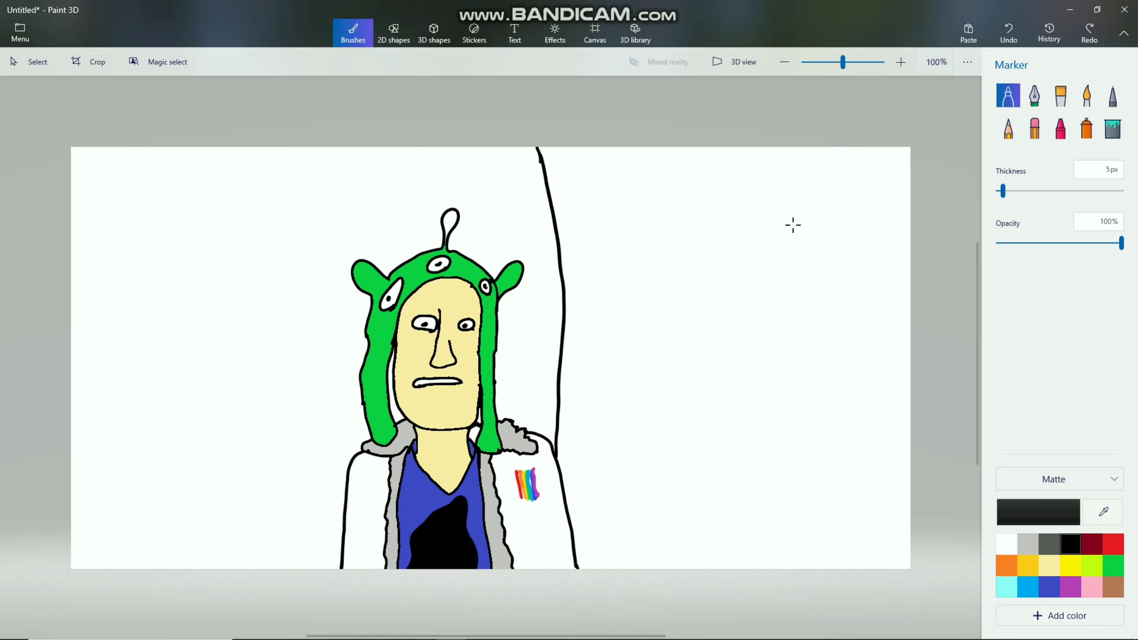
{"action": "left_click_drag", "start_coordinate": [613, 566], "coordinate": [621, 421]}
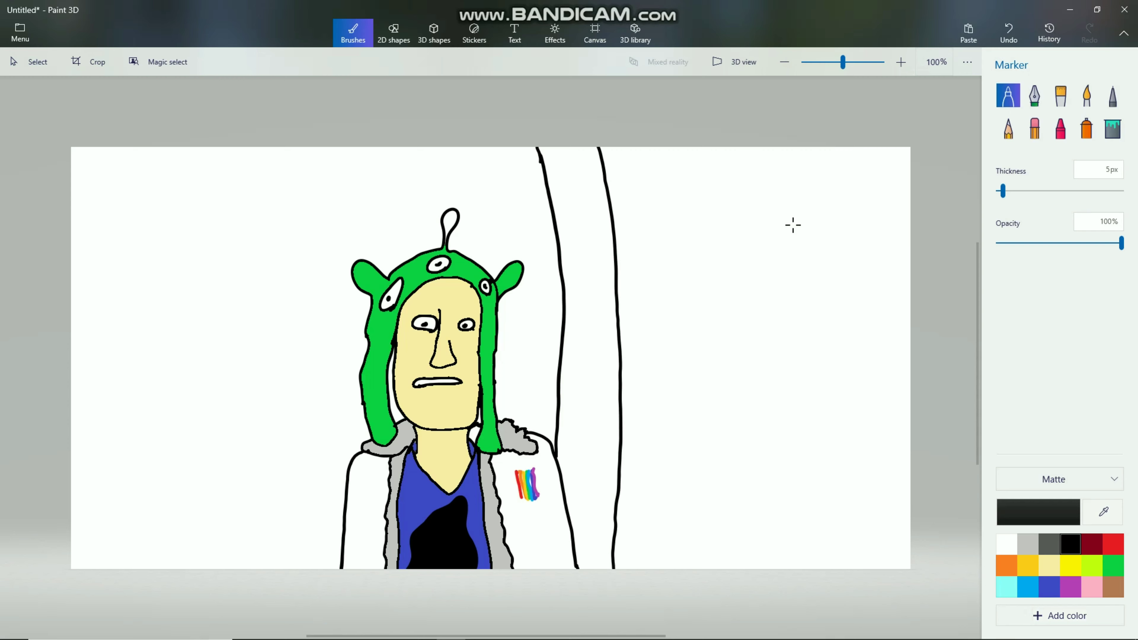
{"action": "left_click_drag", "start_coordinate": [215, 571], "coordinate": [268, 348]}
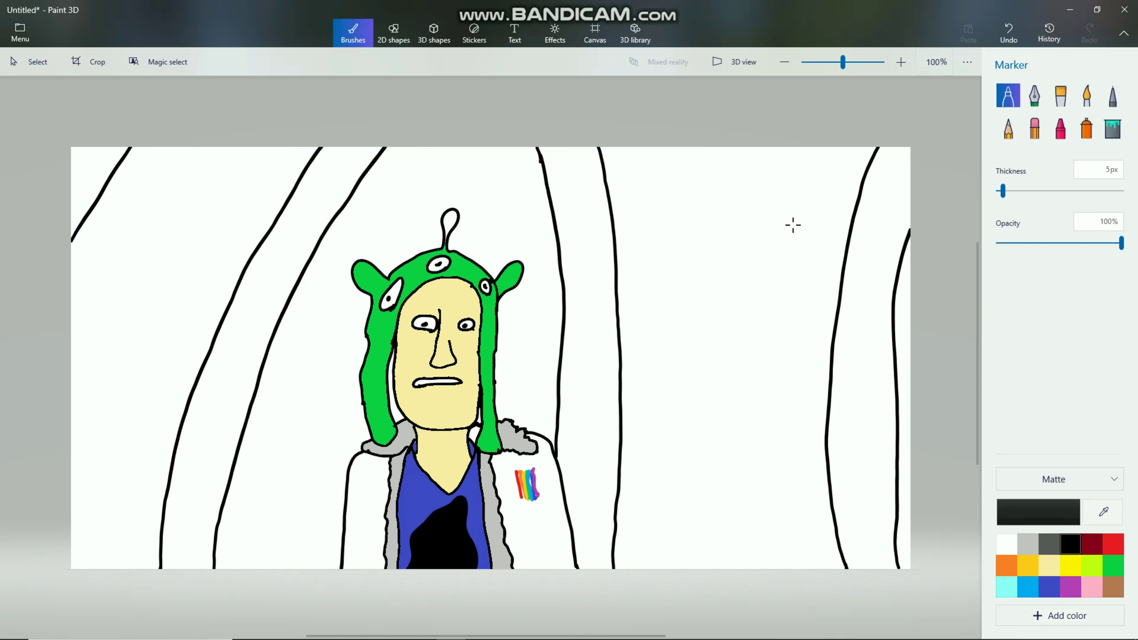
{"action": "key", "text": "ctrl+c"}
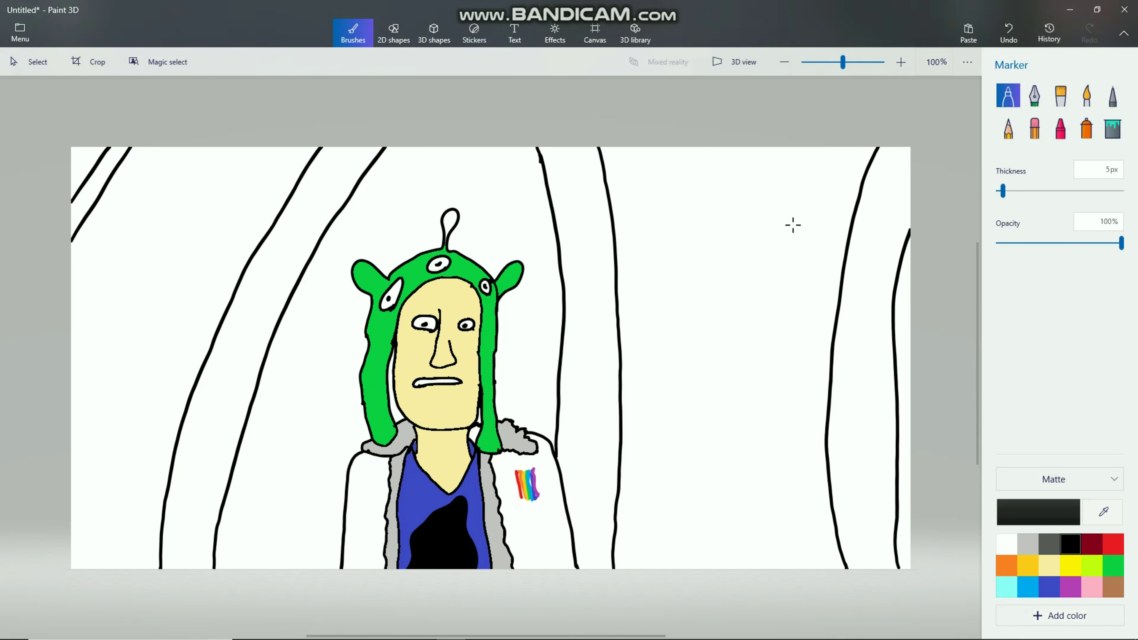
Outline a narrow upright trunk behind the leaning tree beside the character and another slim trunk at the canvas's far edge.
{"action": "left_click_drag", "start_coordinate": [265, 236], "coordinate": [267, 147]}
{"action": "left_click_drag", "start_coordinate": [286, 200], "coordinate": [294, 147]}
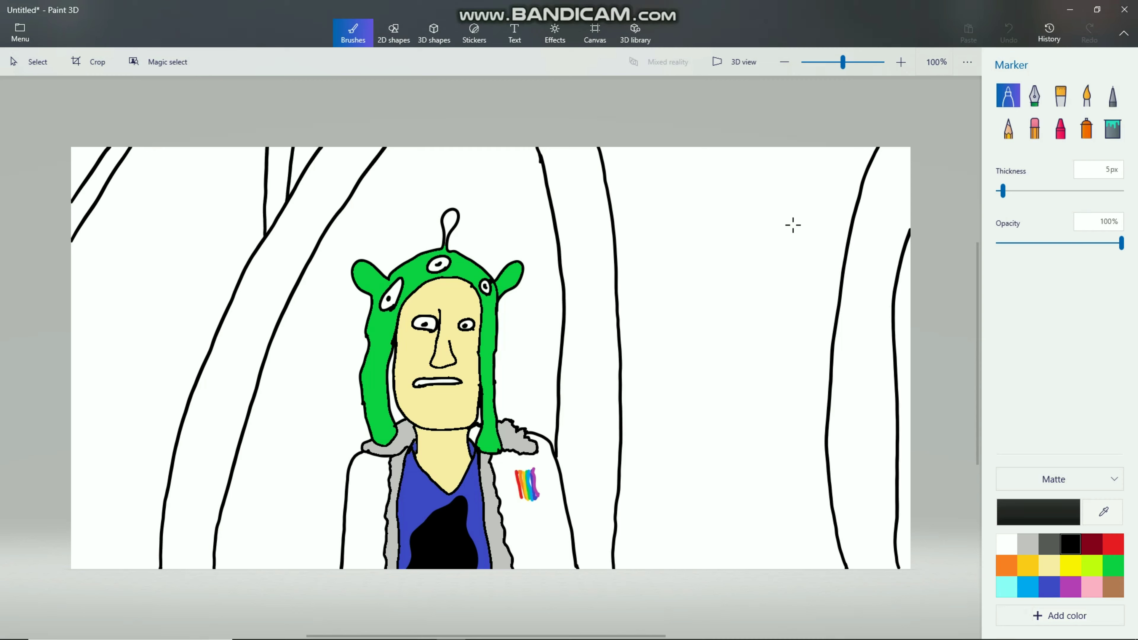
{"action": "mouse_move", "coordinate": [269, 350]}
{"action": "left_mouse_down"}
{"action": "mouse_move", "coordinate": [274, 568]}
{"action": "mouse_move", "coordinate": [303, 558]}
{"action": "mouse_move", "coordinate": [291, 301]}
{"action": "left_mouse_up"}
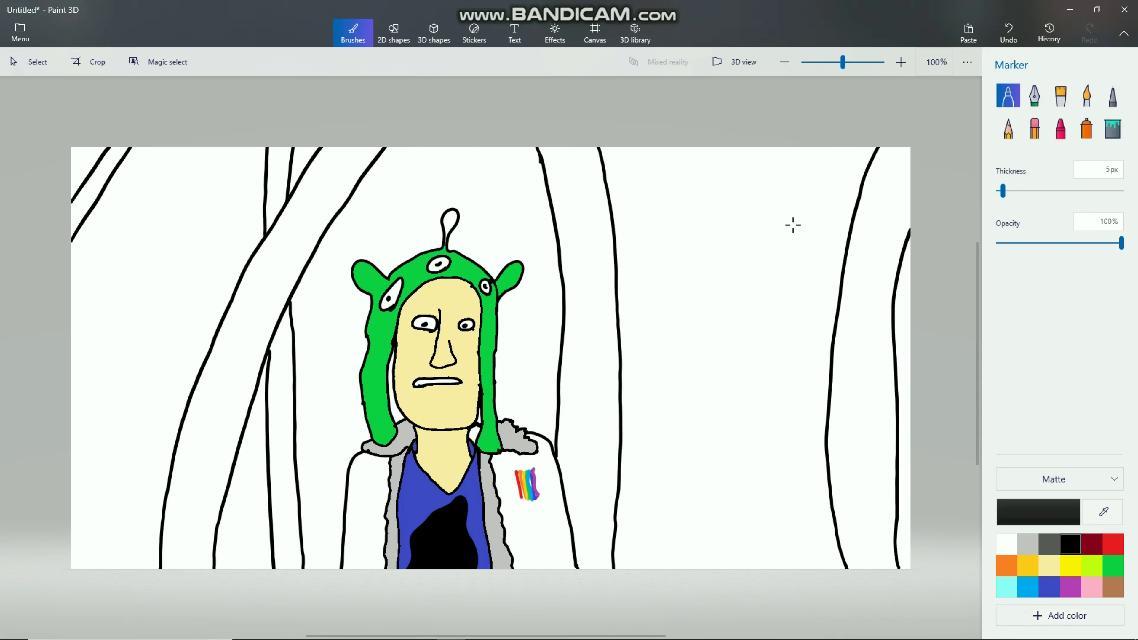
{"action": "left_click_drag", "start_coordinate": [70, 453], "coordinate": [105, 197]}
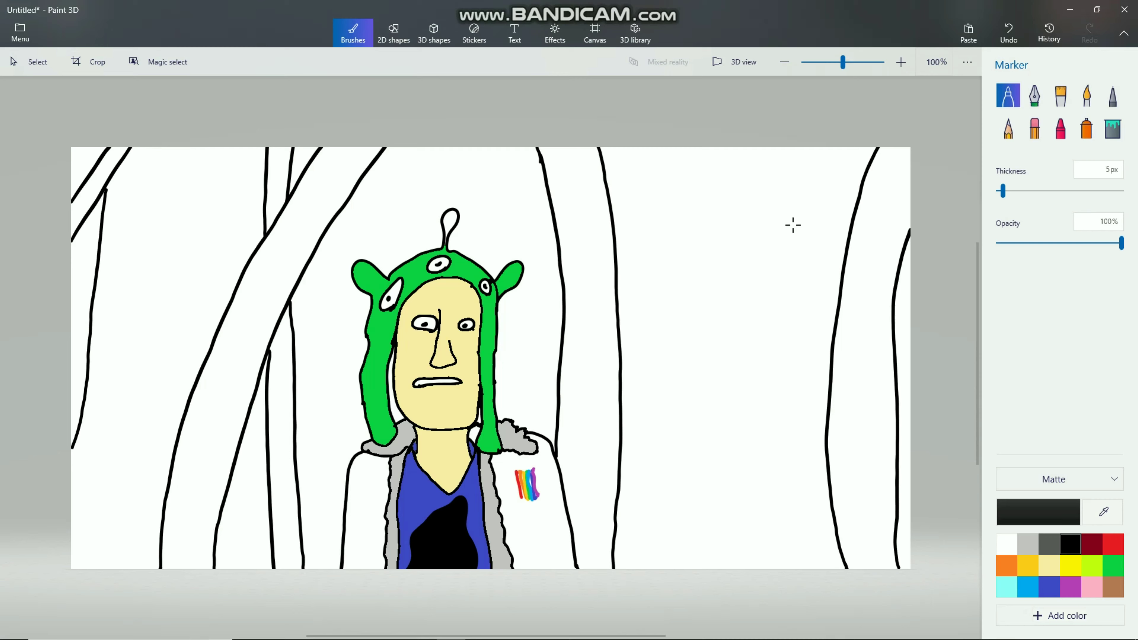
{"action": "mouse_move", "coordinate": [72, 522]}
{"action": "left_mouse_down"}
{"action": "mouse_move", "coordinate": [101, 396]}
{"action": "mouse_move", "coordinate": [128, 160]}
{"action": "left_mouse_up"}
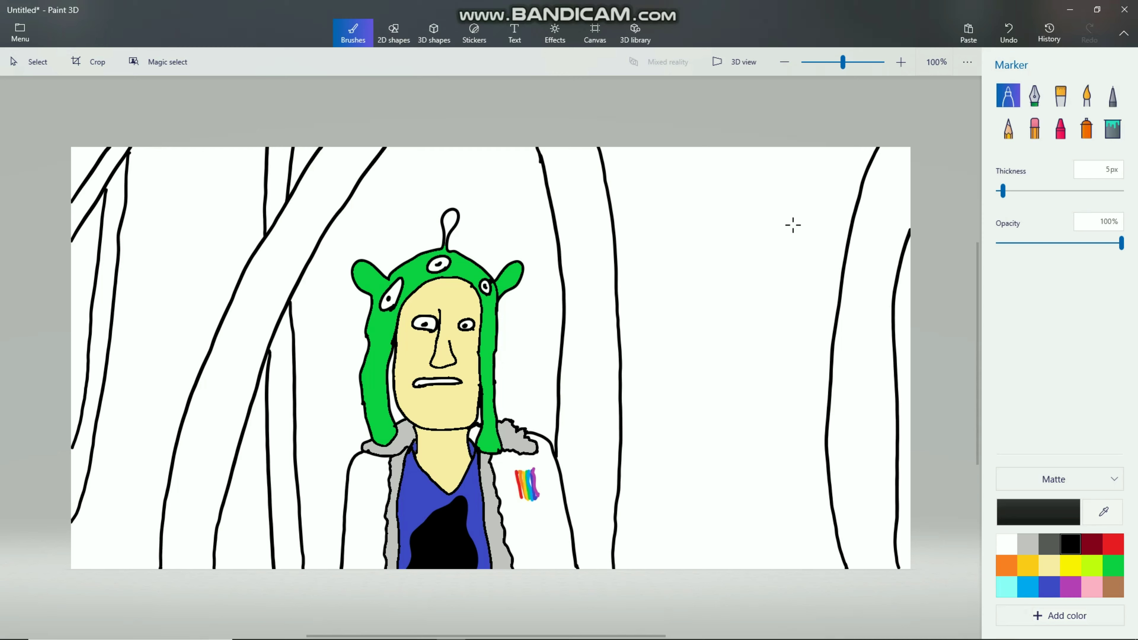
Outline tapering beams with a rounded knob and a slanted end board, jutting out from behind the trunk opposite the character.
{"action": "mouse_move", "coordinate": [709, 371]}
{"action": "left_mouse_down"}
{"action": "mouse_move", "coordinate": [717, 362]}
{"action": "mouse_move", "coordinate": [826, 391]}
{"action": "left_mouse_up"}
{"action": "left_click_drag", "start_coordinate": [709, 371], "coordinate": [821, 413]}
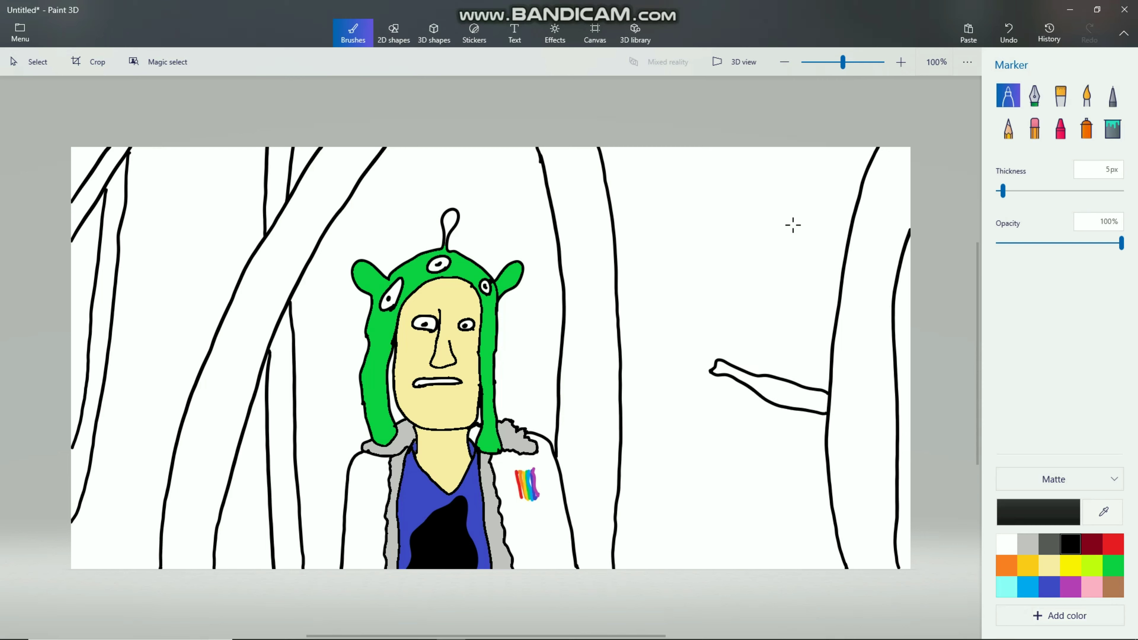
{"action": "left_click_drag", "start_coordinate": [898, 403], "coordinate": [910, 419]}
{"action": "mouse_move", "coordinate": [713, 368]}
{"action": "left_mouse_down"}
{"action": "mouse_move", "coordinate": [700, 387]}
{"action": "mouse_move", "coordinate": [706, 402]}
{"action": "mouse_move", "coordinate": [745, 402]}
{"action": "mouse_move", "coordinate": [747, 389]}
{"action": "left_mouse_up"}
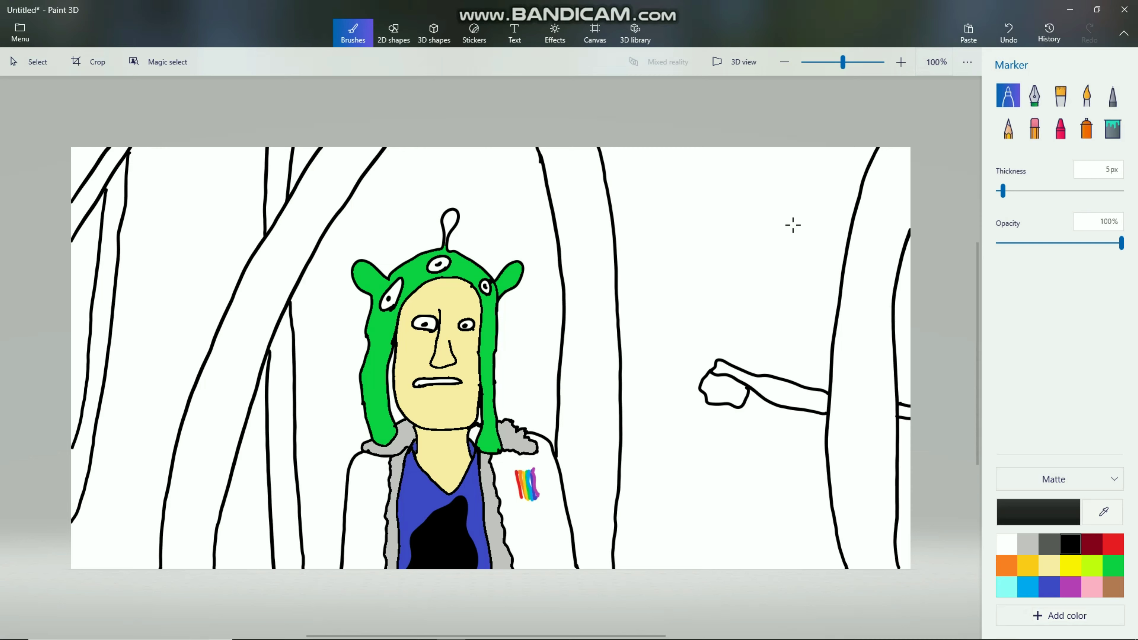
{"action": "left_click", "coordinate": [792, 225]}
{"action": "mouse_move", "coordinate": [722, 348]}
{"action": "left_mouse_down"}
{"action": "mouse_move", "coordinate": [670, 396]}
{"action": "mouse_move", "coordinate": [680, 404]}
{"action": "mouse_move", "coordinate": [699, 390]}
{"action": "left_mouse_up"}
{"action": "left_click_drag", "start_coordinate": [744, 407], "coordinate": [825, 432]}
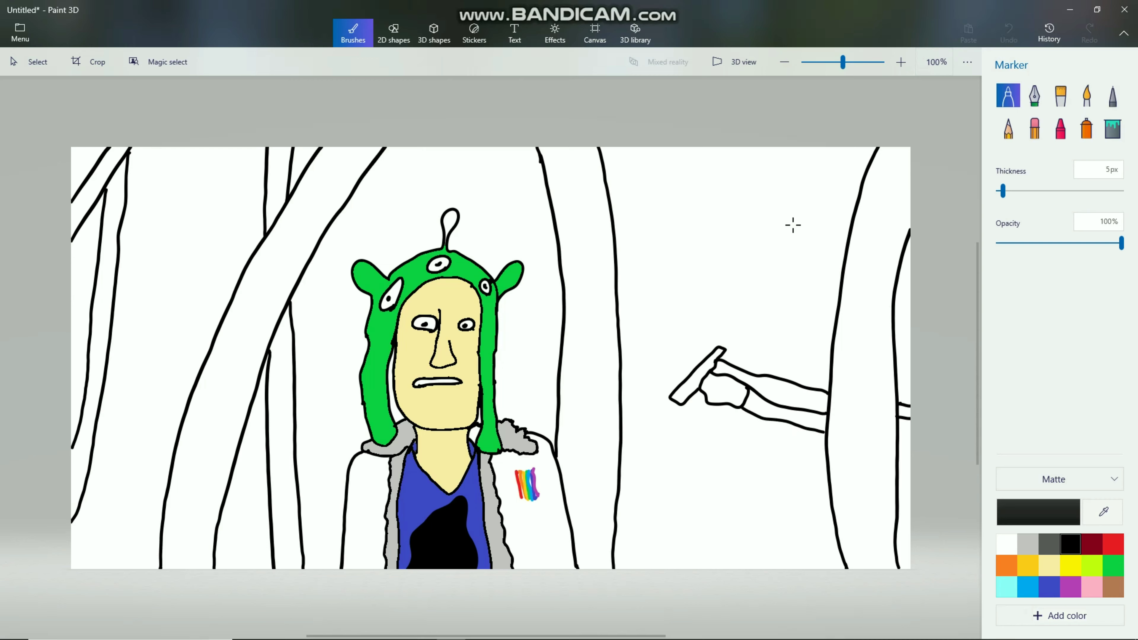
Add inner and lower edge lines to the jutting beams, continue them beyond the trunk, and draw a short board on top.
{"action": "left_click_drag", "start_coordinate": [746, 404], "coordinate": [822, 424]}
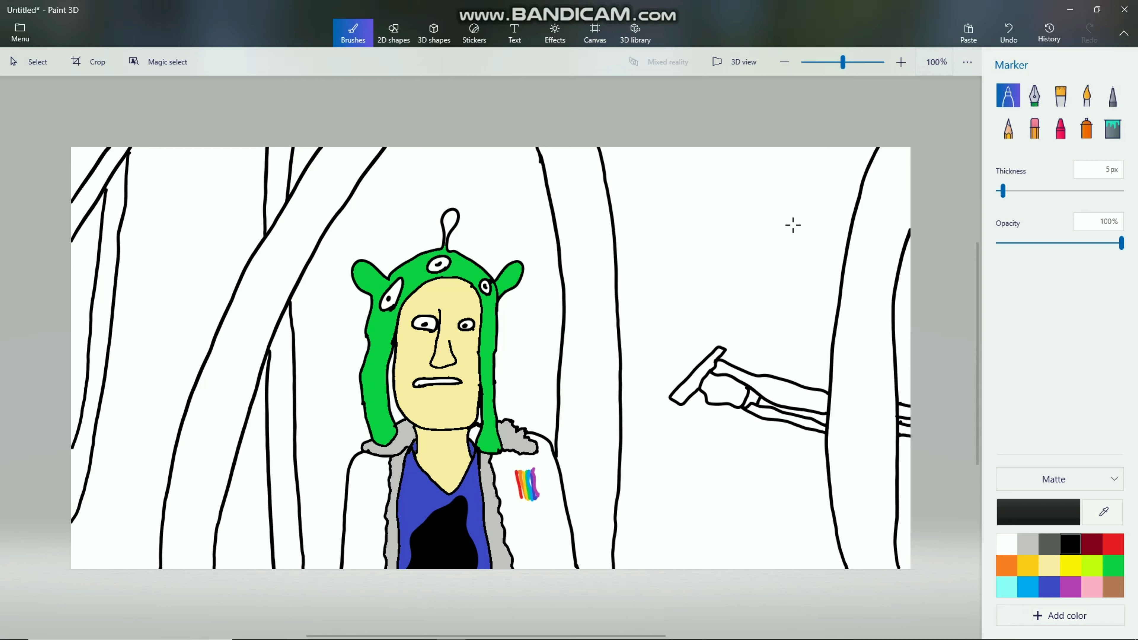
{"action": "left_click_drag", "start_coordinate": [681, 405], "coordinate": [826, 449]}
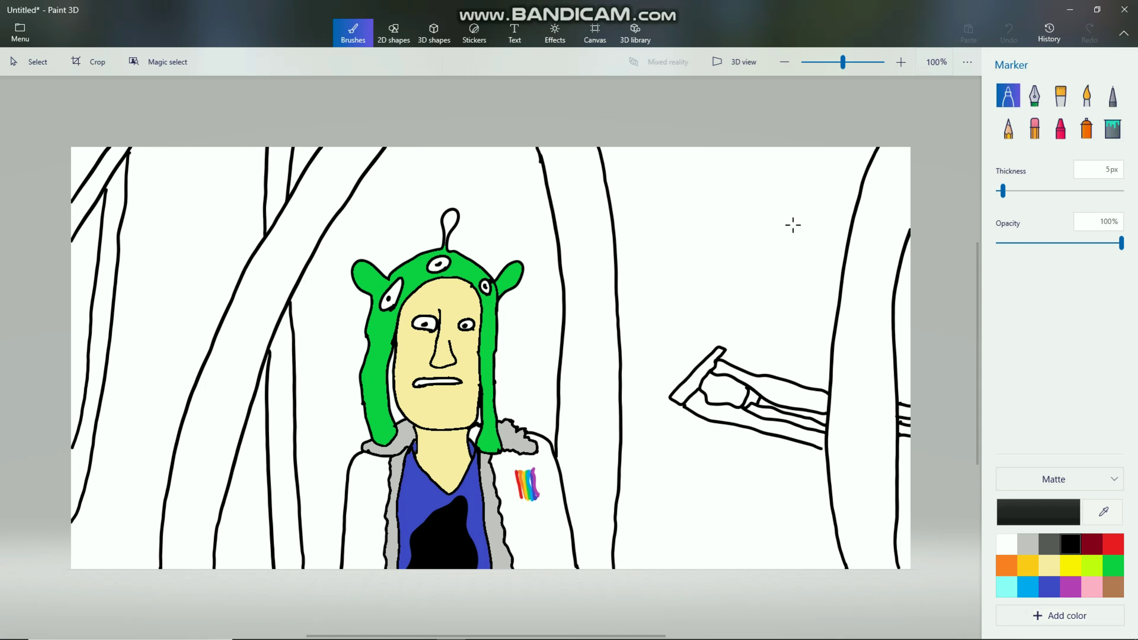
{"action": "left_click_drag", "start_coordinate": [688, 397], "coordinate": [825, 444]}
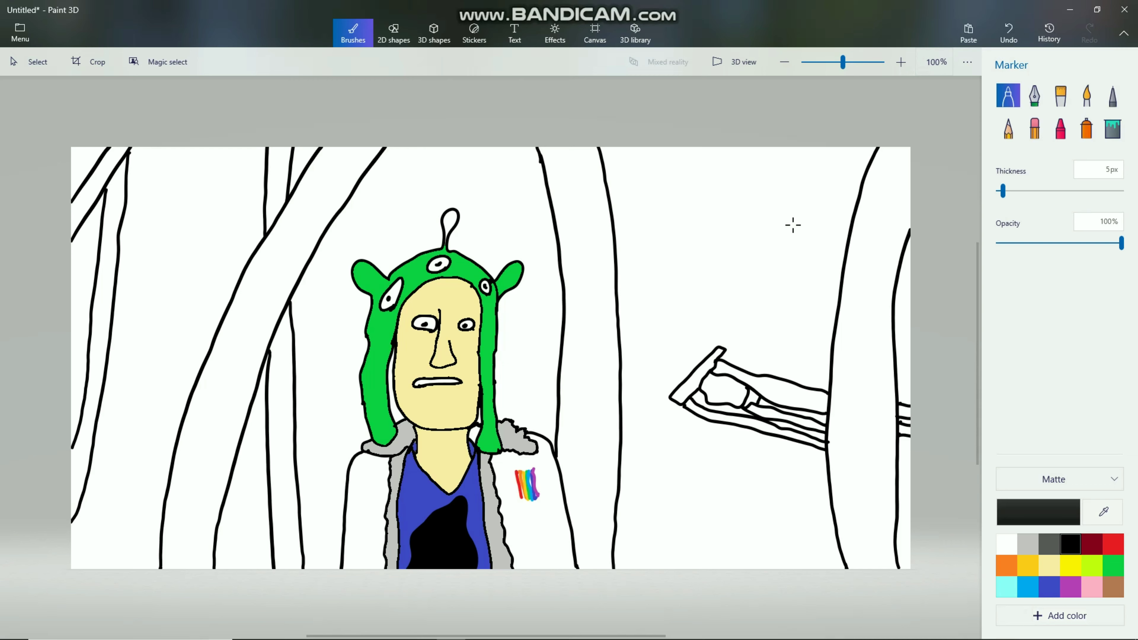
{"action": "left_click_drag", "start_coordinate": [898, 453], "coordinate": [908, 465]}
{"action": "mouse_move", "coordinate": [721, 355]}
{"action": "left_mouse_down"}
{"action": "mouse_move", "coordinate": [780, 364]}
{"action": "mouse_move", "coordinate": [766, 373]}
{"action": "left_mouse_up"}
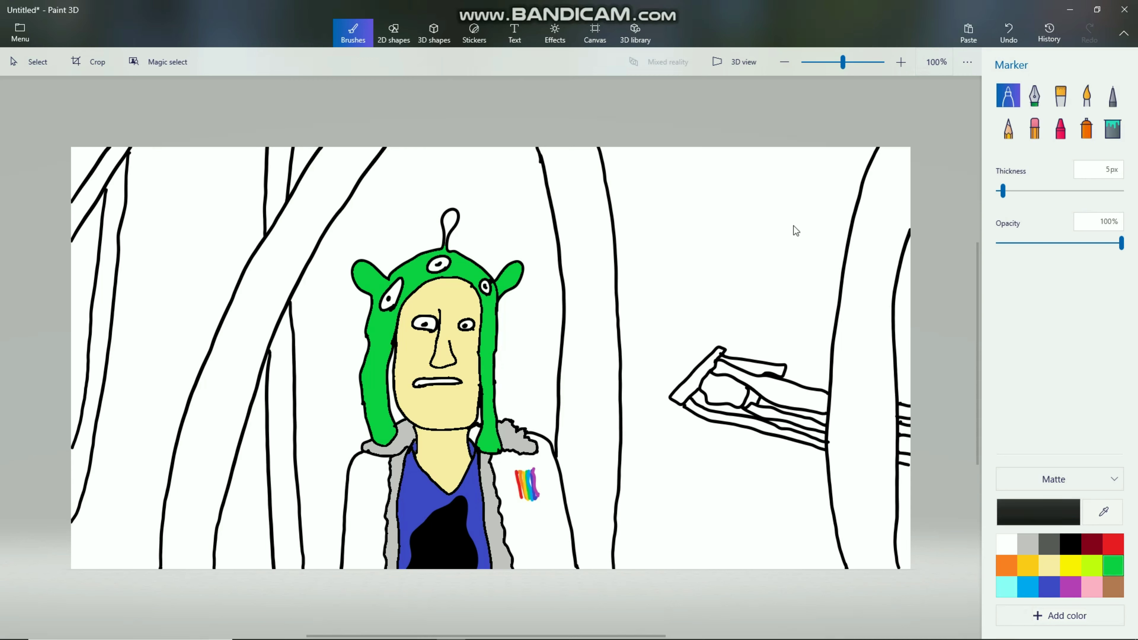
Mix a pale green, hex 72e292, as the drawing colour, starting from the green swatch.
{"action": "left_click", "coordinate": [1112, 565]}
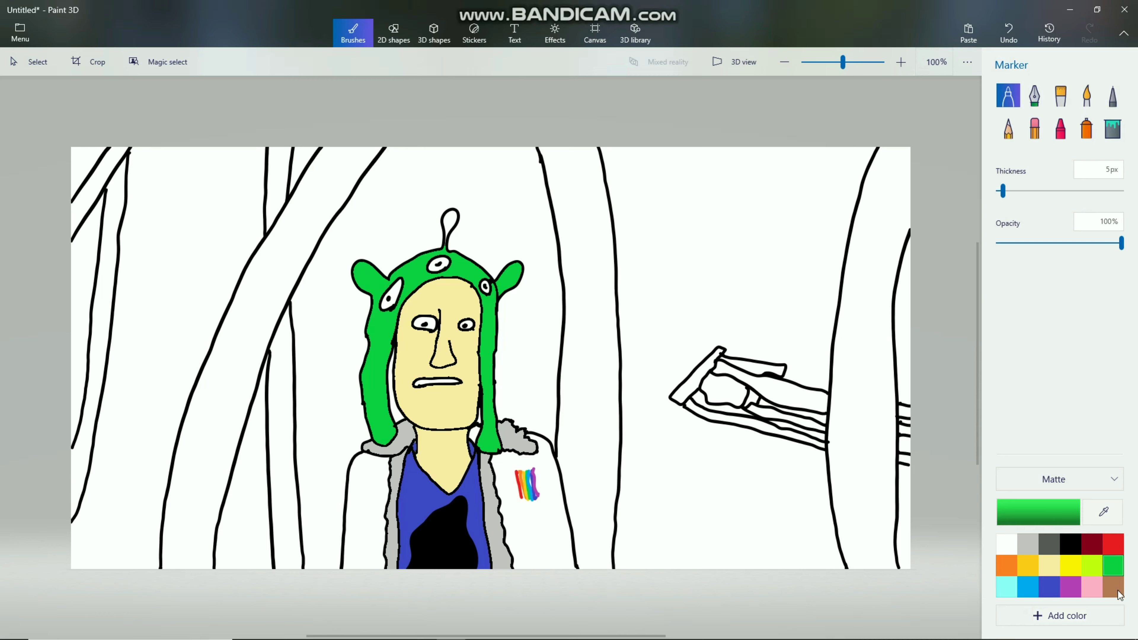
{"action": "left_click", "coordinate": [1051, 509]}
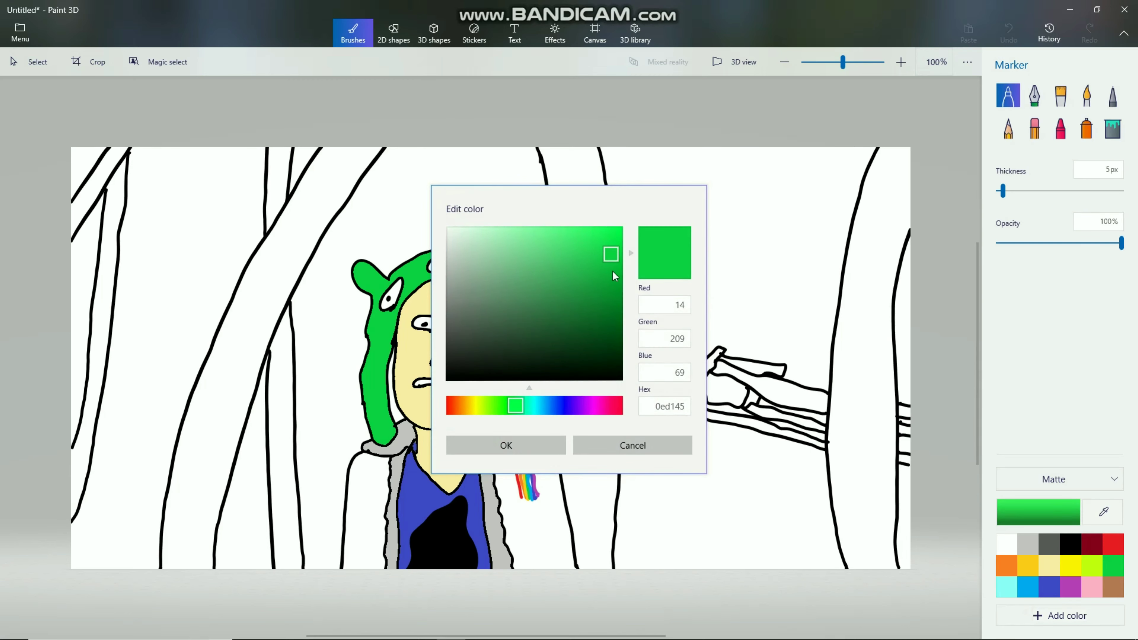
{"action": "mouse_move", "coordinate": [613, 272]}
{"action": "left_mouse_down"}
{"action": "mouse_move", "coordinate": [602, 255]}
{"action": "mouse_move", "coordinate": [590, 279]}
{"action": "mouse_move", "coordinate": [581, 248]}
{"action": "mouse_move", "coordinate": [534, 246]}
{"action": "left_mouse_up"}
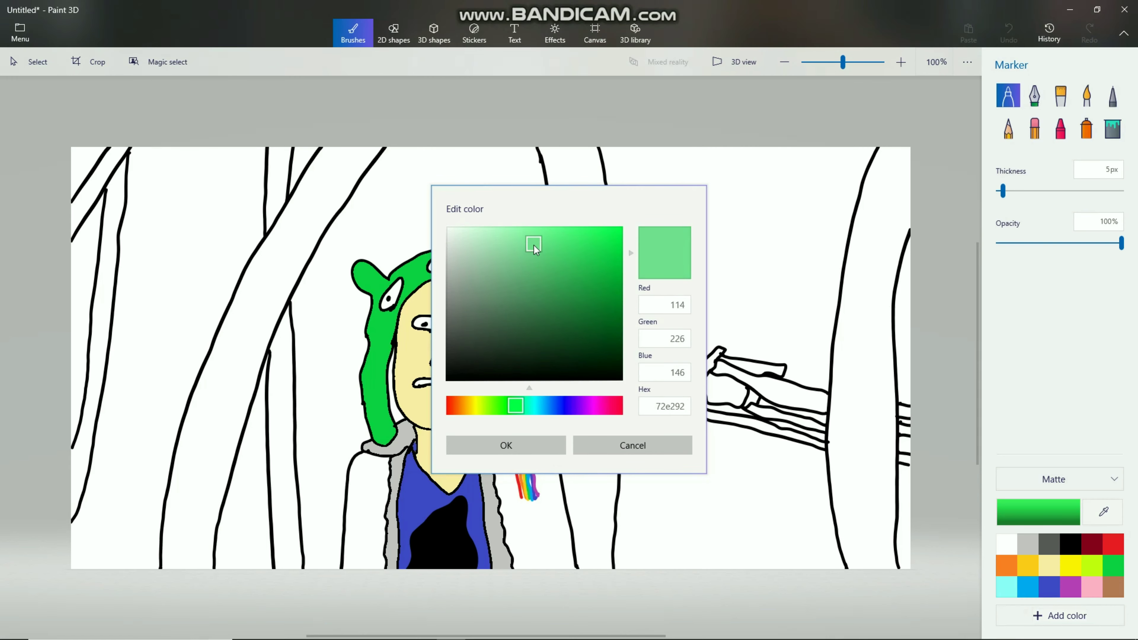
{"action": "left_click", "coordinate": [508, 448]}
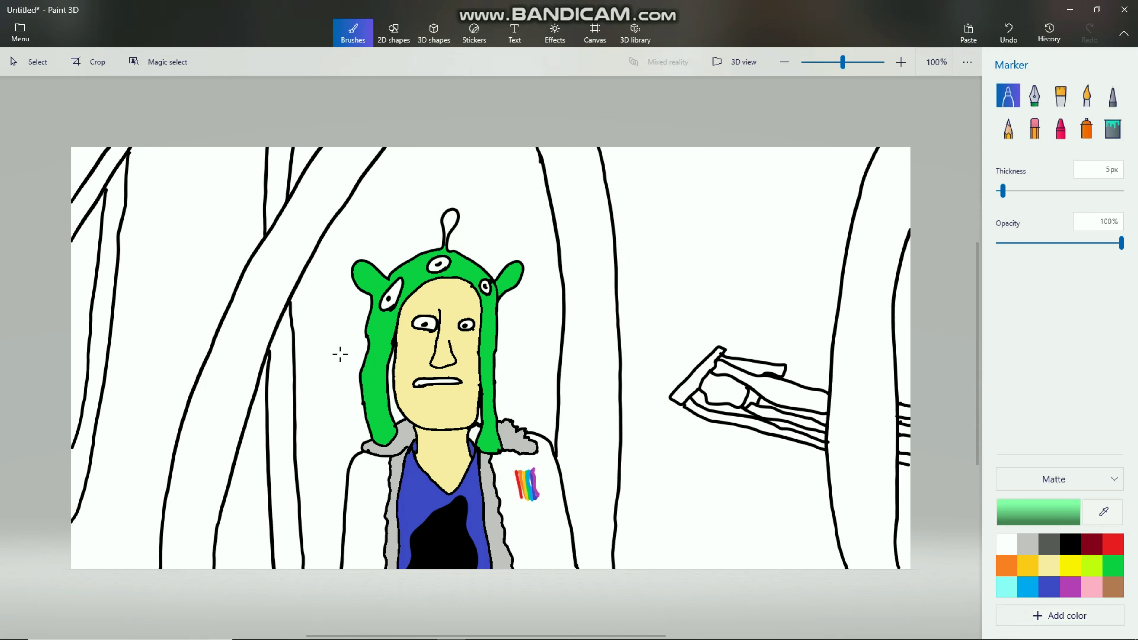
Dab a patch of small pale green leaf specks between the two outer trunks, and switch the drawing colour back to black.
{"action": "left_click_drag", "start_coordinate": [173, 354], "coordinate": [181, 355]}
{"action": "mouse_move", "coordinate": [184, 344]}
{"action": "left_mouse_down"}
{"action": "mouse_move", "coordinate": [170, 345]}
{"action": "mouse_move", "coordinate": [190, 362]}
{"action": "mouse_move", "coordinate": [155, 360]}
{"action": "mouse_move", "coordinate": [154, 339]}
{"action": "mouse_move", "coordinate": [190, 332]}
{"action": "mouse_move", "coordinate": [206, 339]}
{"action": "mouse_move", "coordinate": [200, 352]}
{"action": "left_mouse_up"}
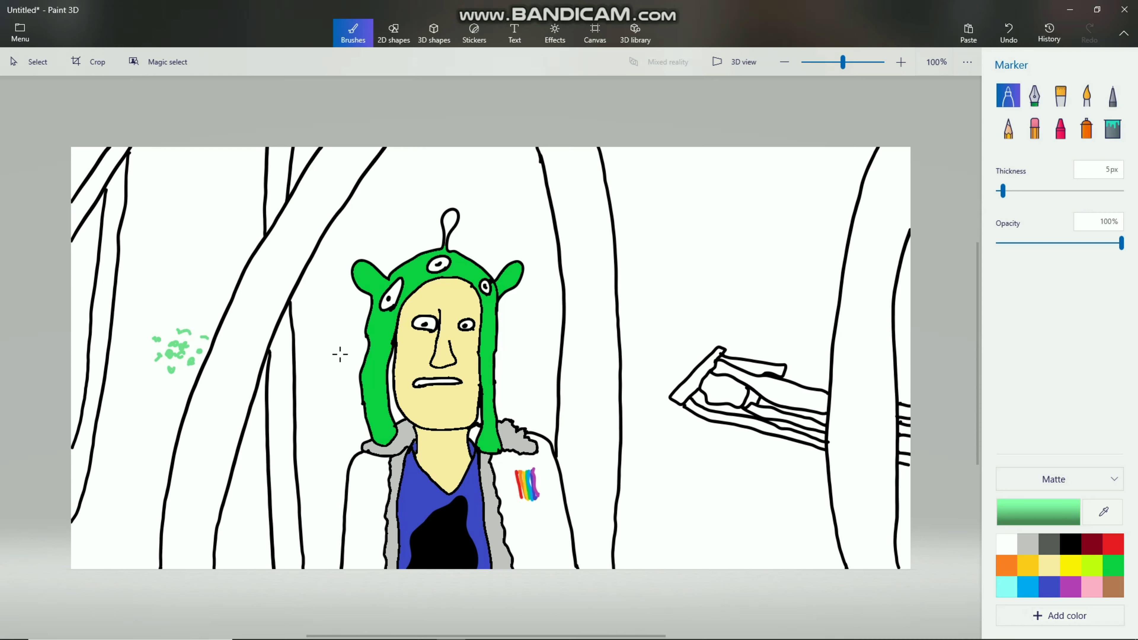
{"action": "left_click_drag", "start_coordinate": [147, 360], "coordinate": [152, 360]}
{"action": "mouse_move", "coordinate": [141, 345]}
{"action": "left_mouse_down"}
{"action": "mouse_move", "coordinate": [145, 325]}
{"action": "mouse_move", "coordinate": [149, 353]}
{"action": "mouse_move", "coordinate": [131, 374]}
{"action": "left_mouse_up"}
{"action": "left_click", "coordinate": [152, 372]}
{"action": "left_click_drag", "start_coordinate": [119, 364], "coordinate": [120, 335]}
{"action": "left_click_drag", "start_coordinate": [130, 329], "coordinate": [128, 332]}
{"action": "left_click", "coordinate": [1070, 543]}
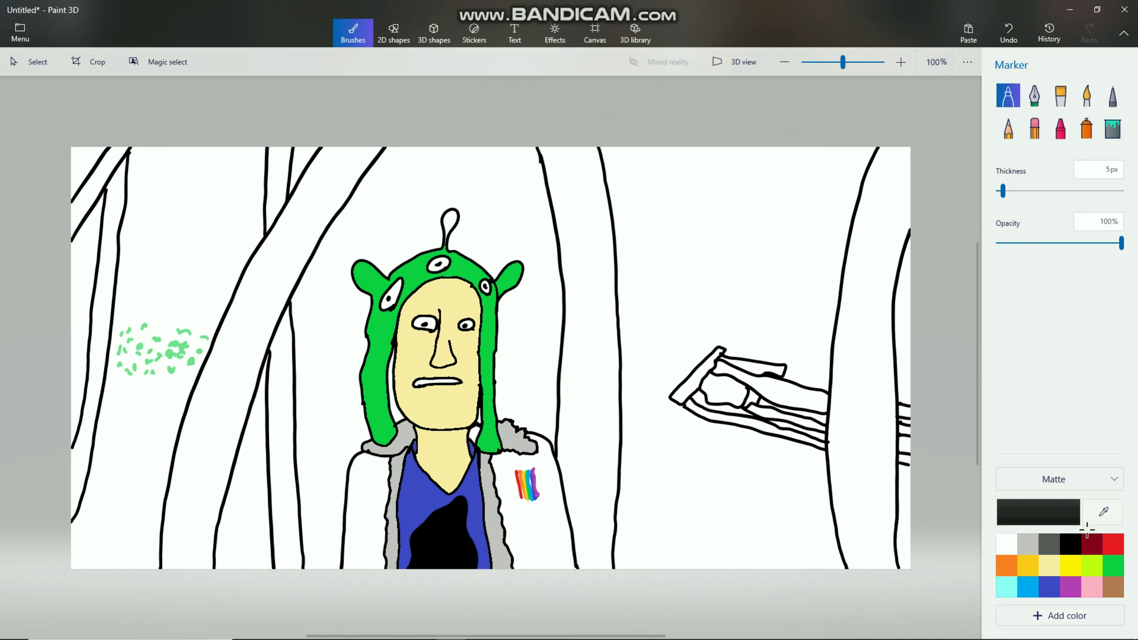
{"action": "left_click_drag", "start_coordinate": [126, 305], "coordinate": [143, 183]}
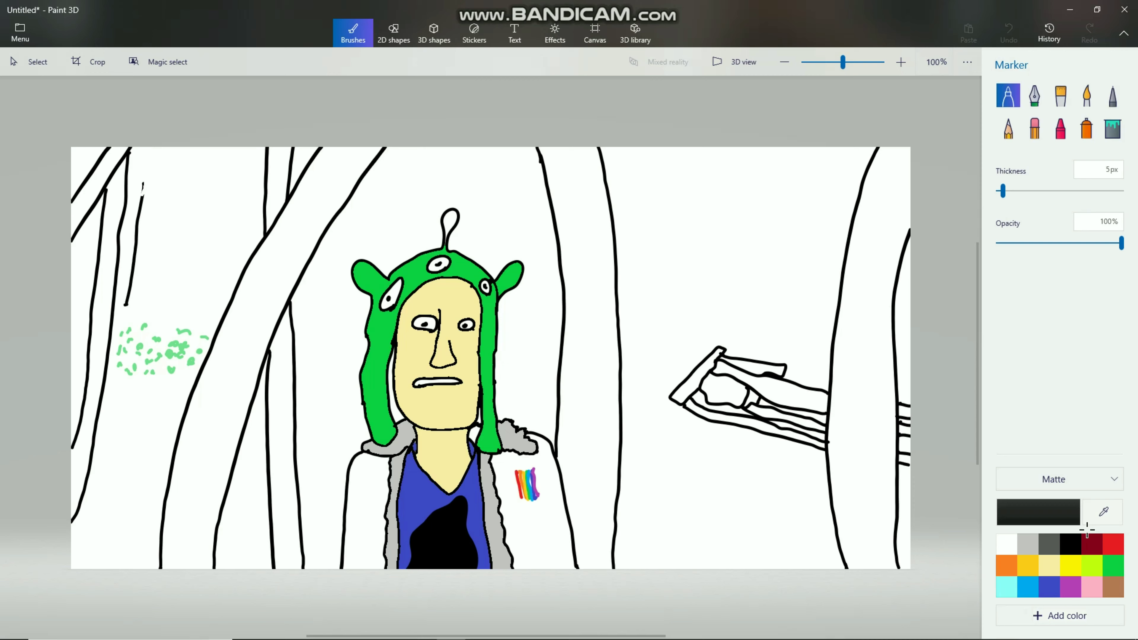
{"action": "left_click_drag", "start_coordinate": [143, 195], "coordinate": [136, 249]}
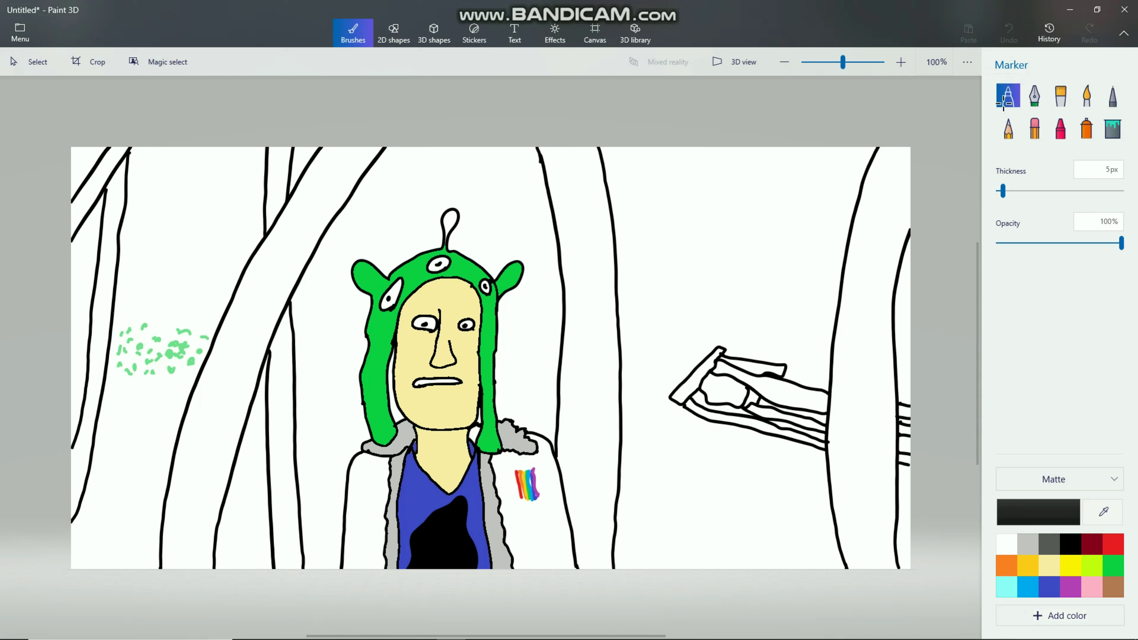
{"action": "left_click_drag", "start_coordinate": [145, 264], "coordinate": [141, 279]}
{"action": "key", "text": "ctrl+z"}
Draw a distant narrow trunk above the green specks and a wavy ground line at its base, reaching the canvas edge.
{"action": "left_click_drag", "start_coordinate": [146, 281], "coordinate": [165, 147]}
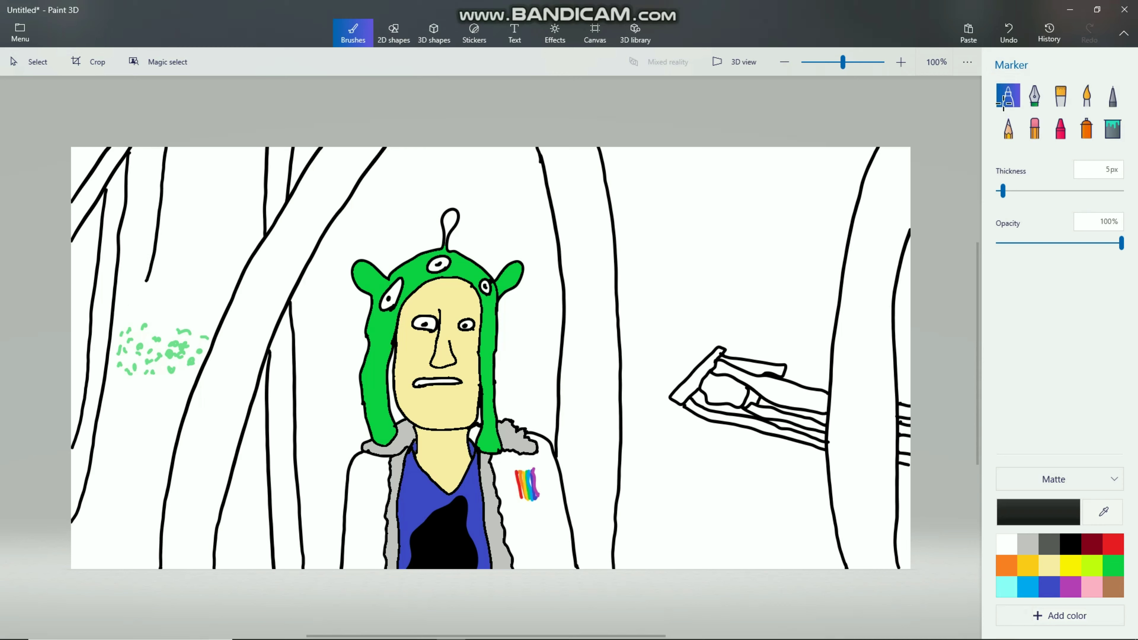
{"action": "left_click_drag", "start_coordinate": [184, 279], "coordinate": [188, 153]}
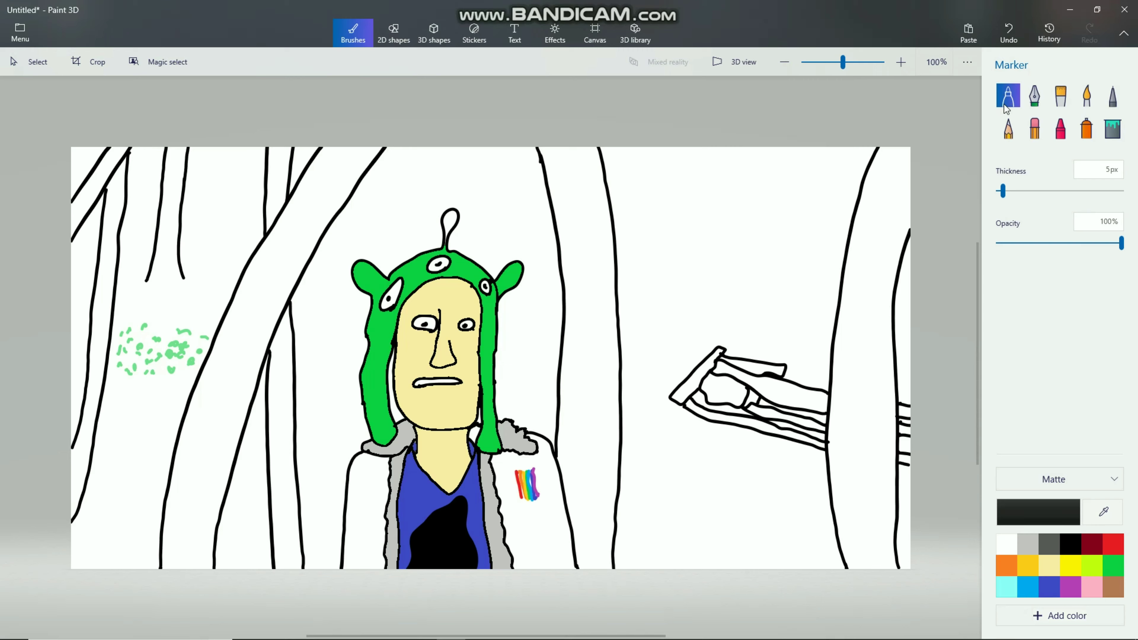
{"action": "left_click_drag", "start_coordinate": [130, 283], "coordinate": [233, 280]}
{"action": "left_click_drag", "start_coordinate": [131, 283], "coordinate": [81, 284]}
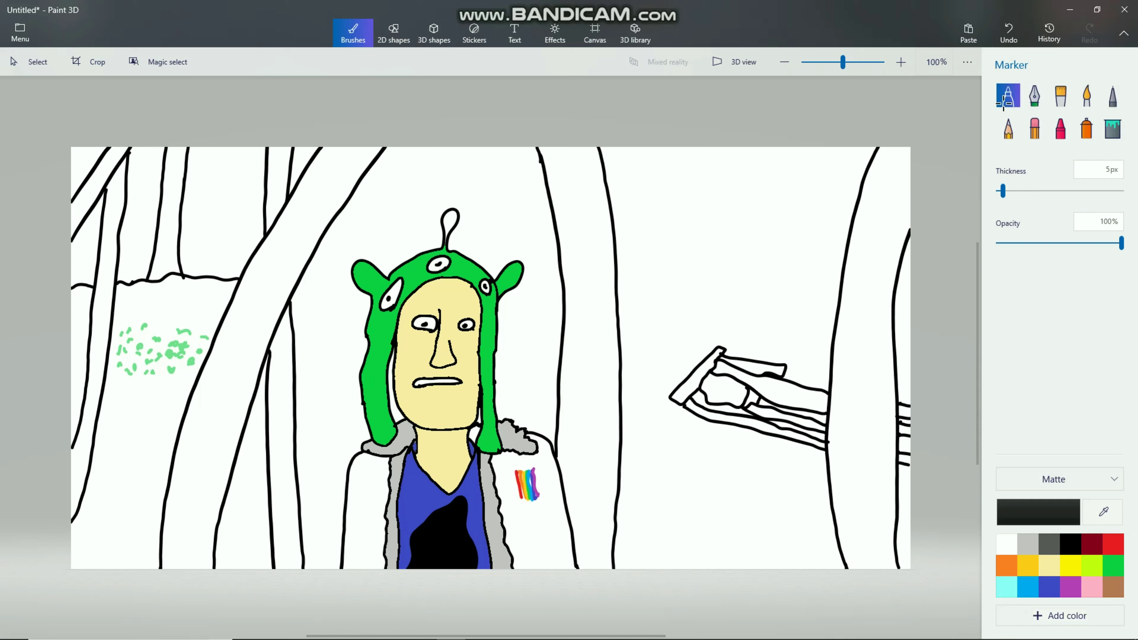
{"action": "left_click_drag", "start_coordinate": [293, 282], "coordinate": [291, 287]}
{"action": "key", "text": "ctrl+z"}
{"action": "key", "text": "ctrl+z"}
Continue the ground line behind the character and the tall trunk down to the jutting beams, and choose light turquoise as the colour.
{"action": "left_click_drag", "start_coordinate": [304, 277], "coordinate": [346, 281]}
{"action": "left_click_drag", "start_coordinate": [517, 288], "coordinate": [559, 291]}
{"action": "left_click_drag", "start_coordinate": [617, 295], "coordinate": [695, 341]}
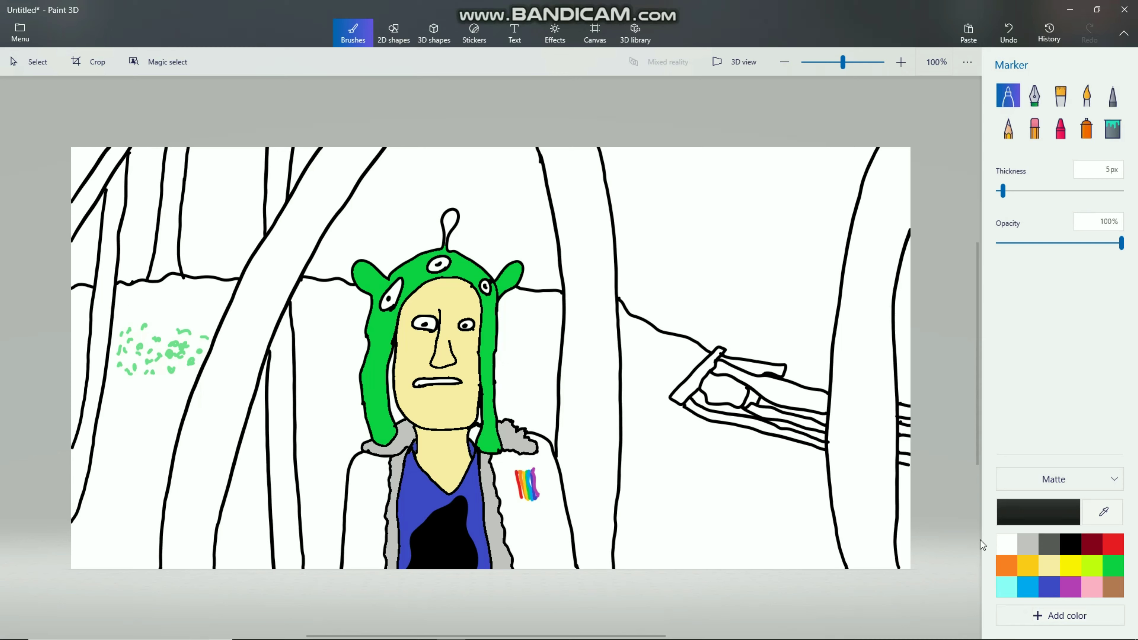
{"action": "left_click", "coordinate": [1008, 587]}
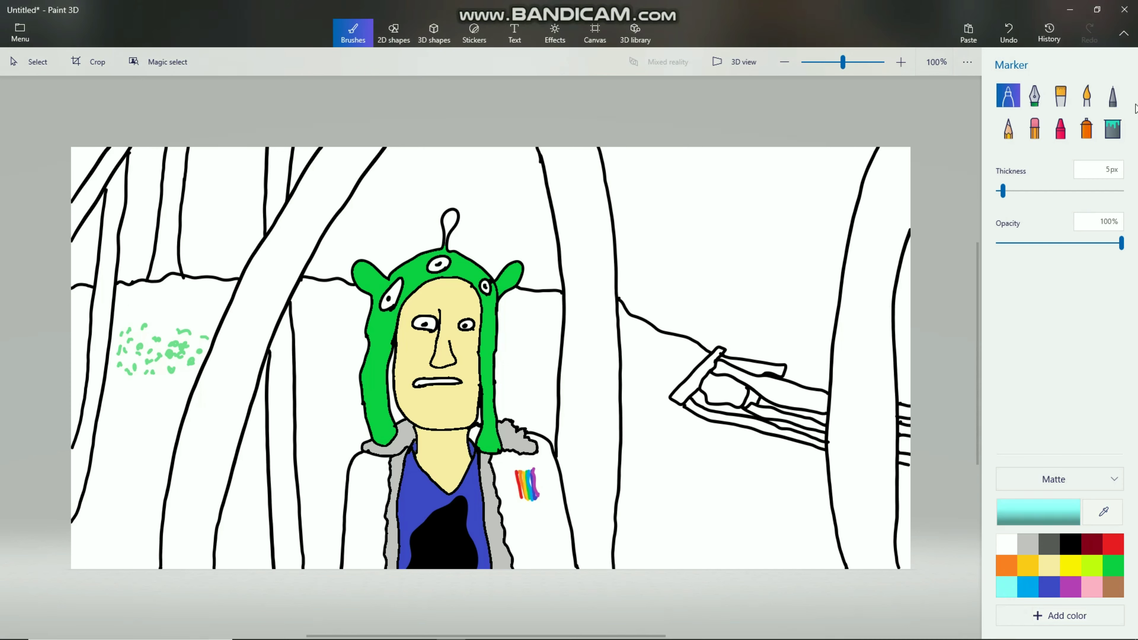
Fill both front panels of the character's jacket with light turquoise.
{"action": "left_click", "coordinate": [1113, 129]}
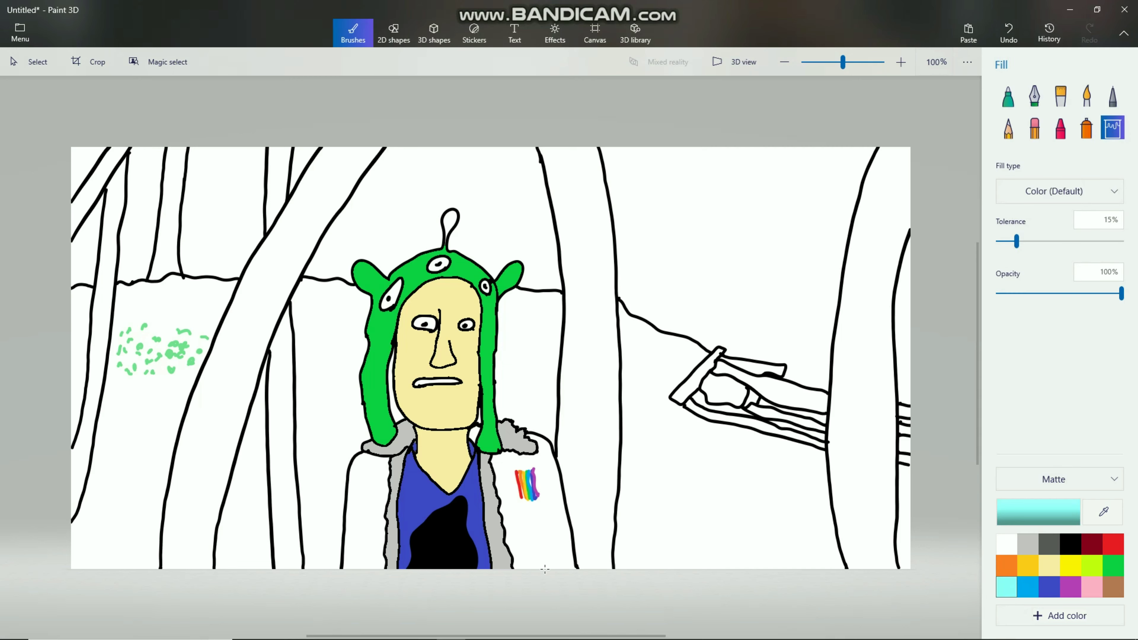
{"action": "left_click", "coordinate": [533, 529]}
{"action": "left_click", "coordinate": [367, 515]}
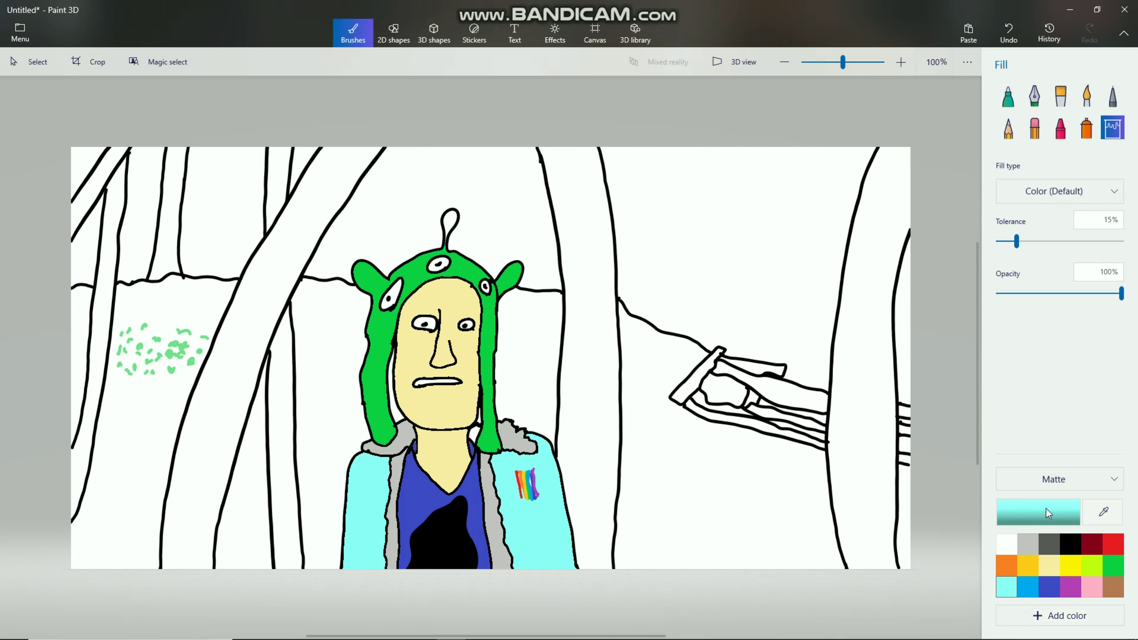
Fill the small collar gap beside the neck with light grey and the hat's antenna with green.
{"action": "left_click", "coordinate": [1020, 543]}
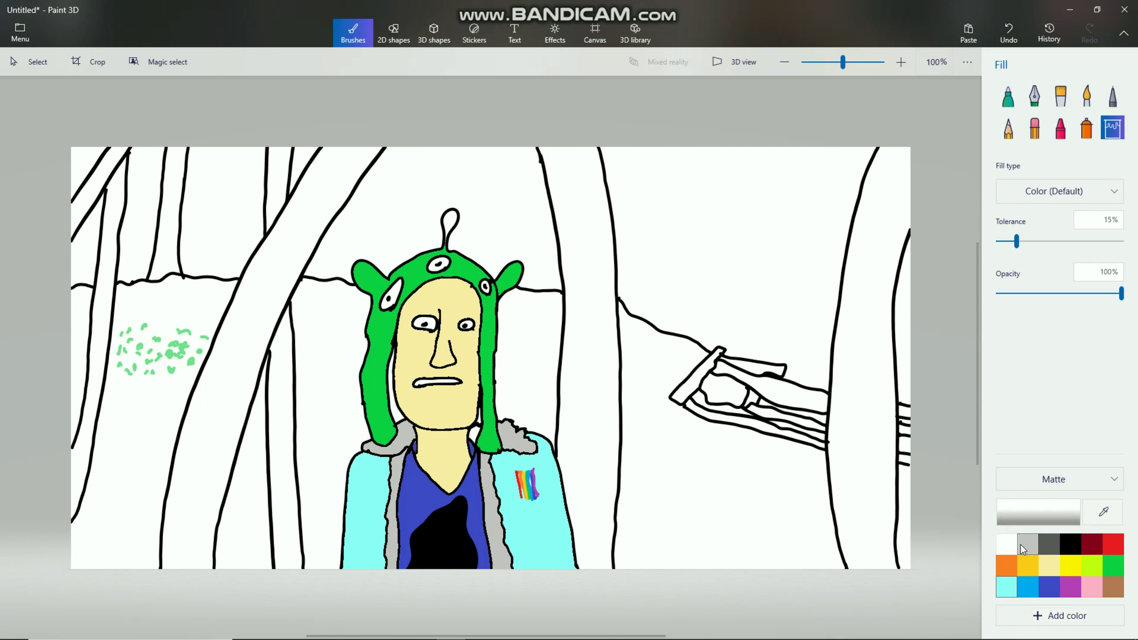
{"action": "left_click", "coordinate": [477, 439]}
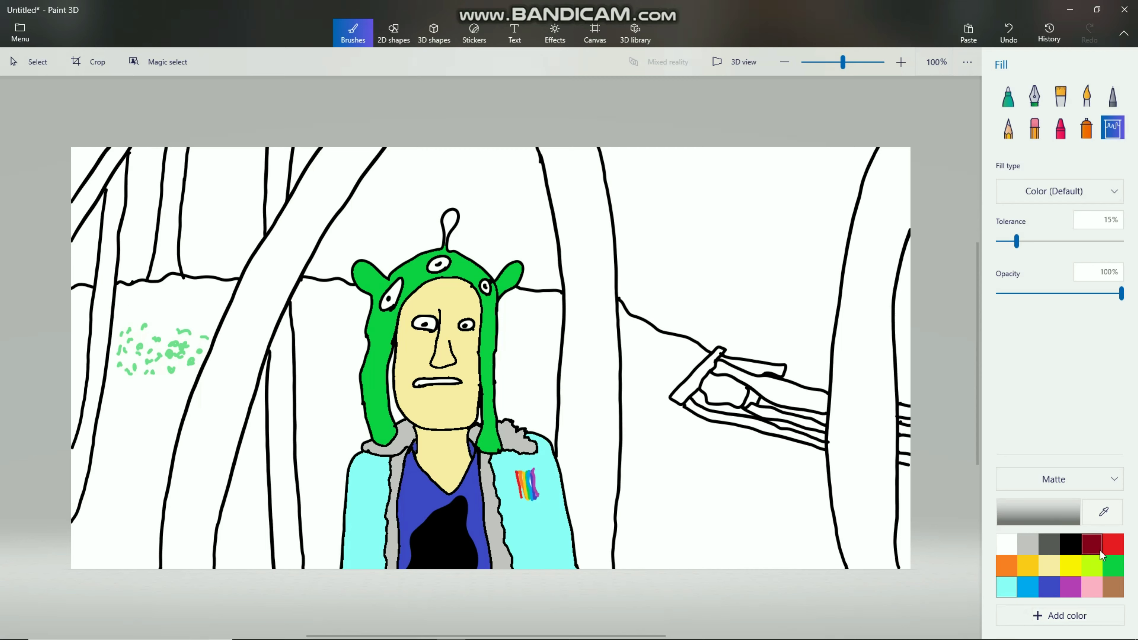
{"action": "left_click", "coordinate": [1107, 566]}
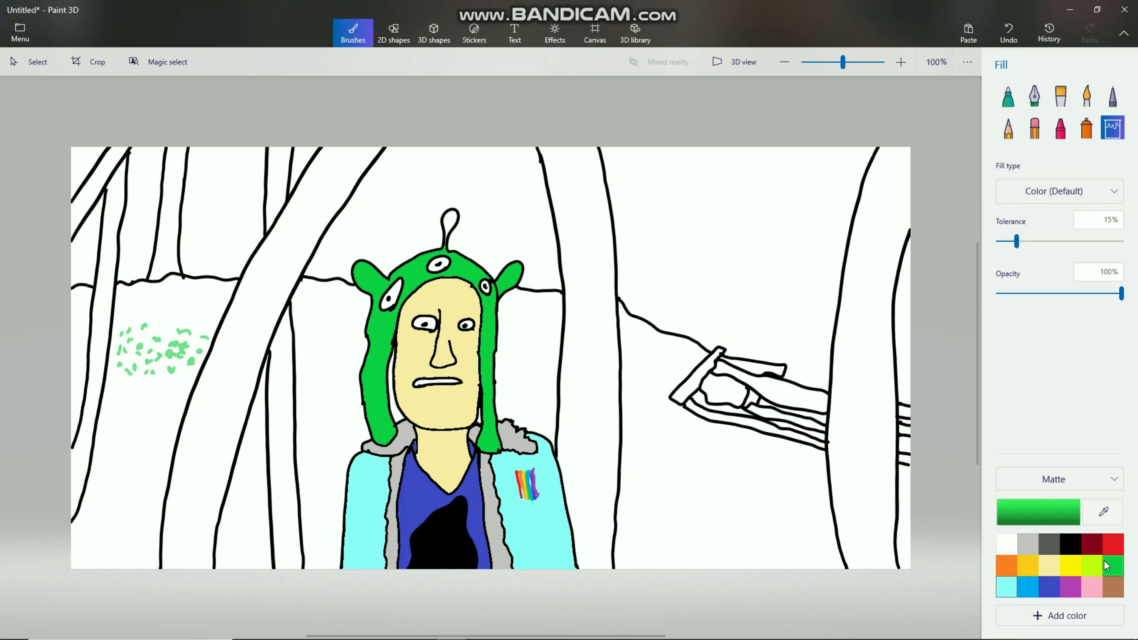
{"action": "left_click", "coordinate": [451, 219]}
Mix a dark brown, hex 7a5540, as the fill colour, starting from the brown swatch.
{"action": "left_click", "coordinate": [1070, 544]}
{"action": "left_click", "coordinate": [1116, 589]}
{"action": "left_click", "coordinate": [1074, 511]}
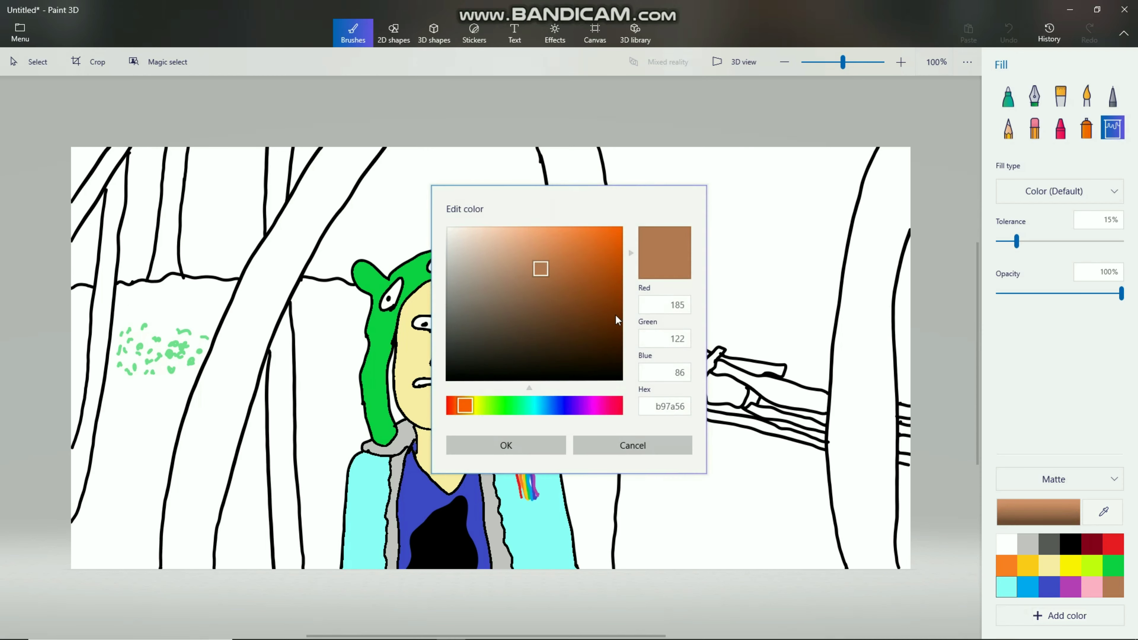
{"action": "left_click_drag", "start_coordinate": [543, 273], "coordinate": [530, 309]}
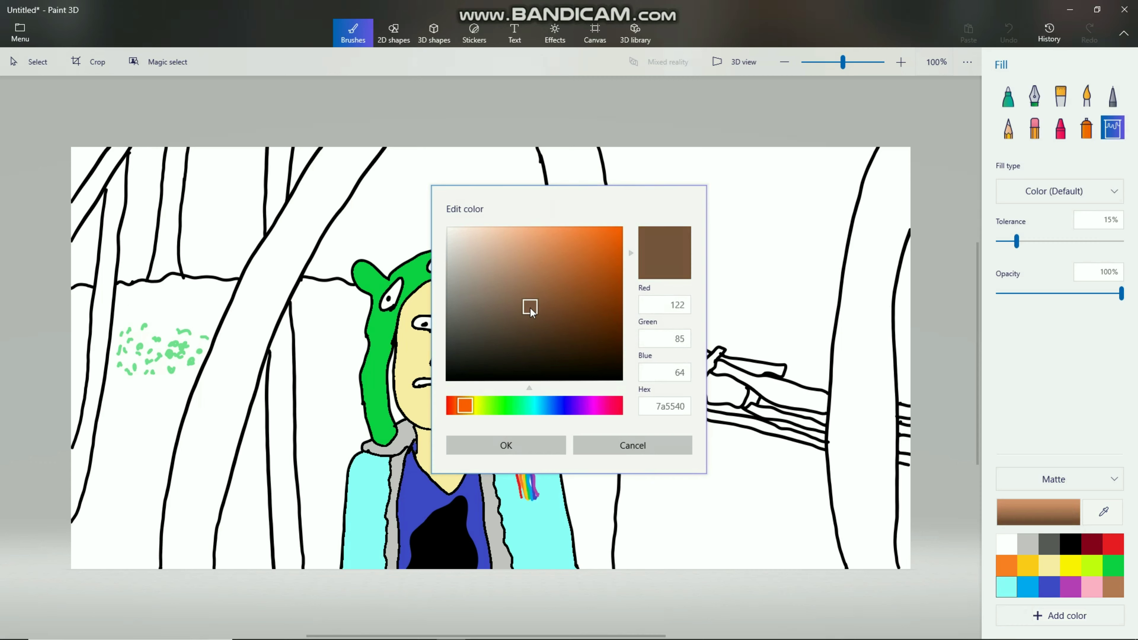
{"action": "left_click", "coordinate": [506, 445]}
Fill the two large trunks on either side of the beams and the upper beam dark brown, undoing the fill that recolours the black outlines.
{"action": "left_click", "coordinate": [594, 306]}
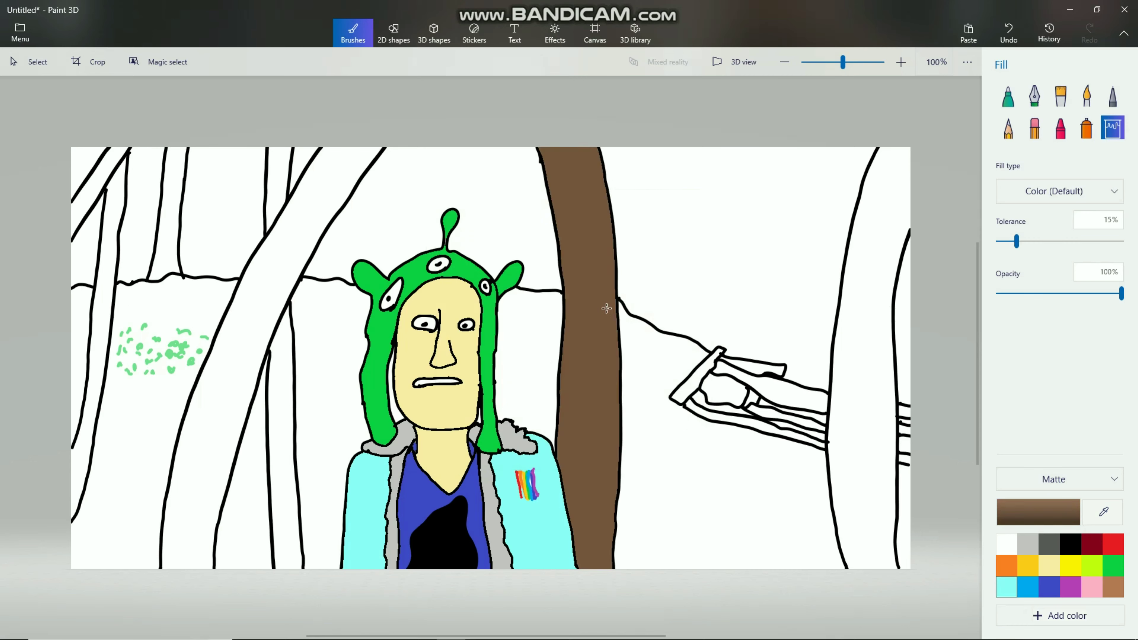
{"action": "left_click", "coordinate": [848, 384]}
{"action": "left_click", "coordinate": [785, 398]}
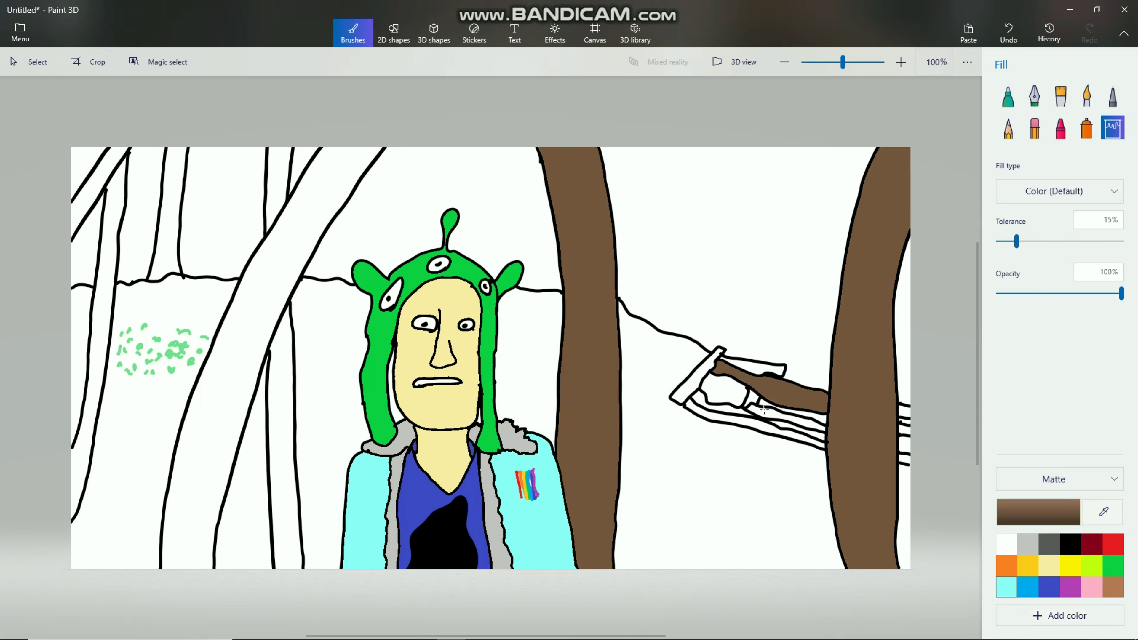
{"action": "left_click", "coordinate": [757, 417]}
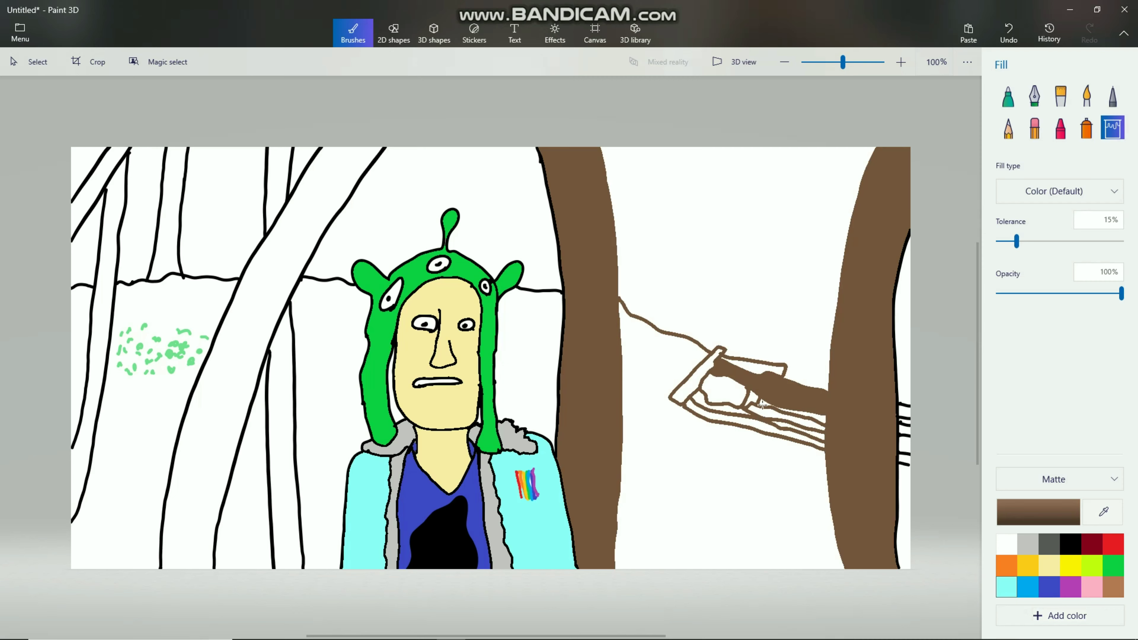
{"action": "key", "text": "ctrl+z"}
Fill the leaning trunk beside the character and all the narrower trunks and branches beyond it dark brown.
{"action": "left_click", "coordinate": [239, 308]}
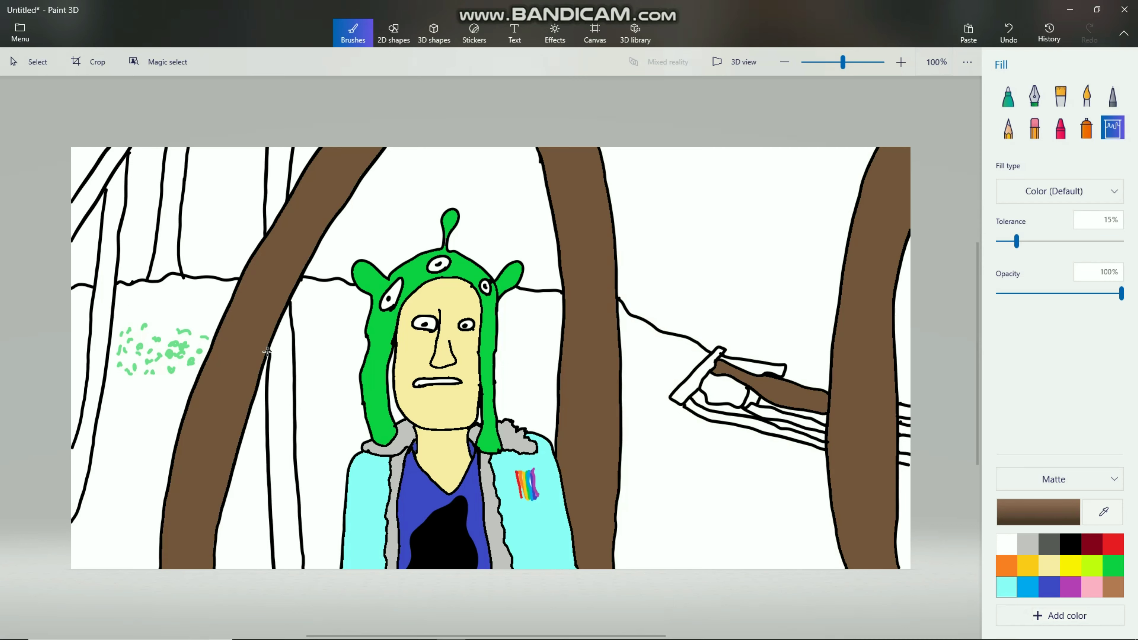
{"action": "left_click", "coordinate": [271, 352]}
{"action": "left_click", "coordinate": [286, 182]}
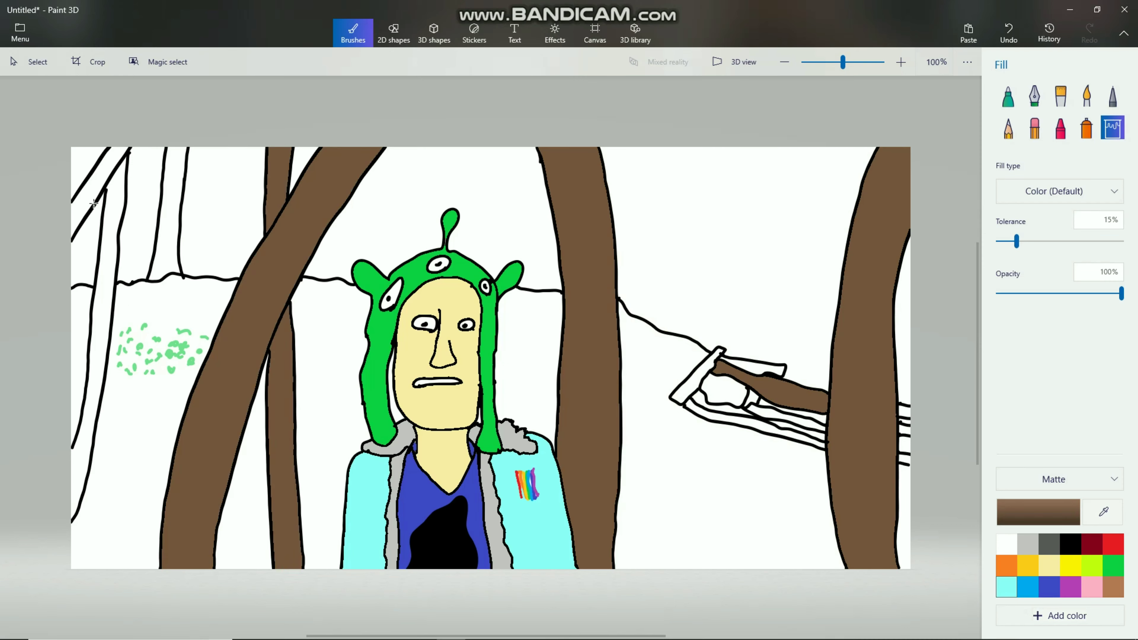
{"action": "left_click", "coordinate": [167, 227]}
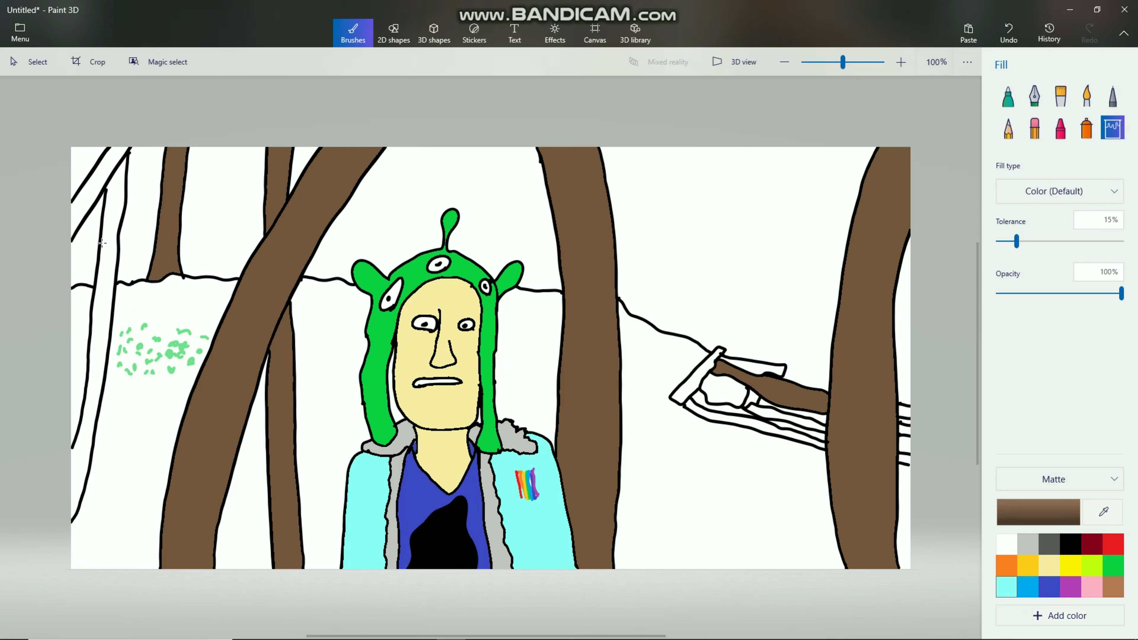
{"action": "left_click", "coordinate": [102, 249]}
{"action": "left_click", "coordinate": [87, 209]}
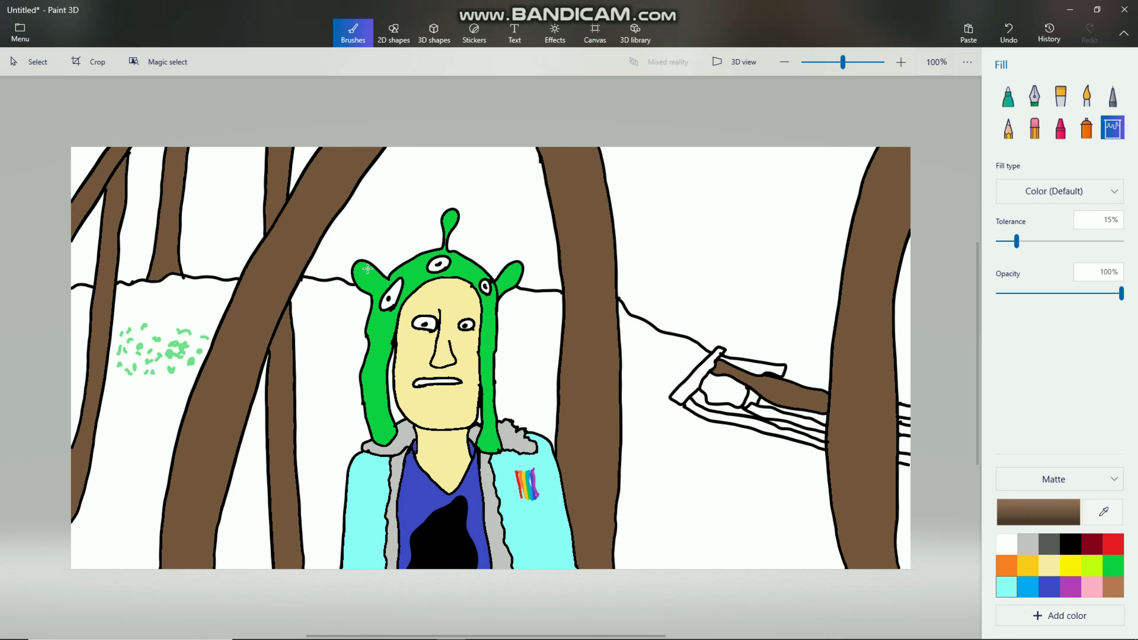
Fill the short top plank, the slanted end board and the lower long beams with the same dark brown.
{"action": "left_click", "coordinate": [733, 363]}
{"action": "left_click", "coordinate": [695, 377]}
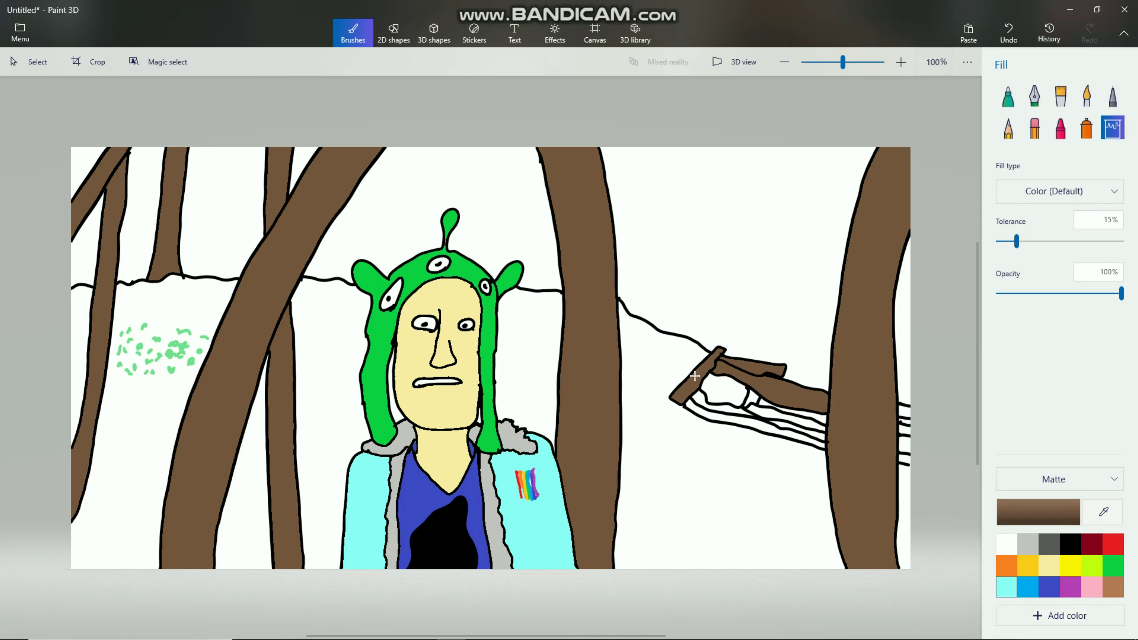
{"action": "left_click", "coordinate": [691, 407]}
{"action": "left_click", "coordinate": [723, 408]}
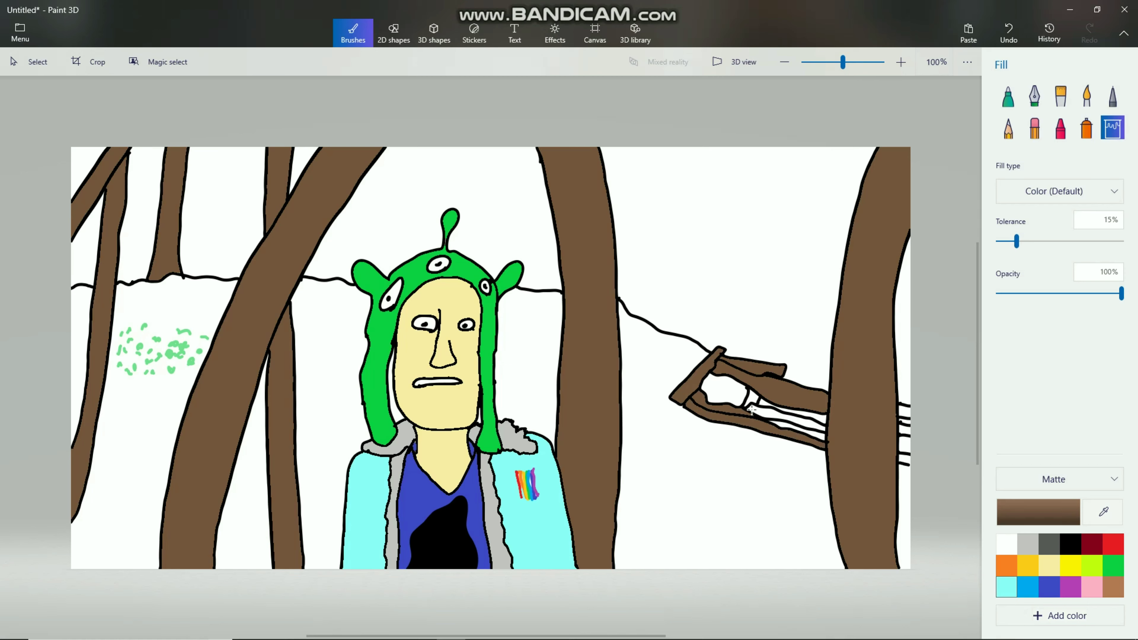
{"action": "left_click", "coordinate": [766, 413]}
{"action": "left_click", "coordinate": [780, 424]}
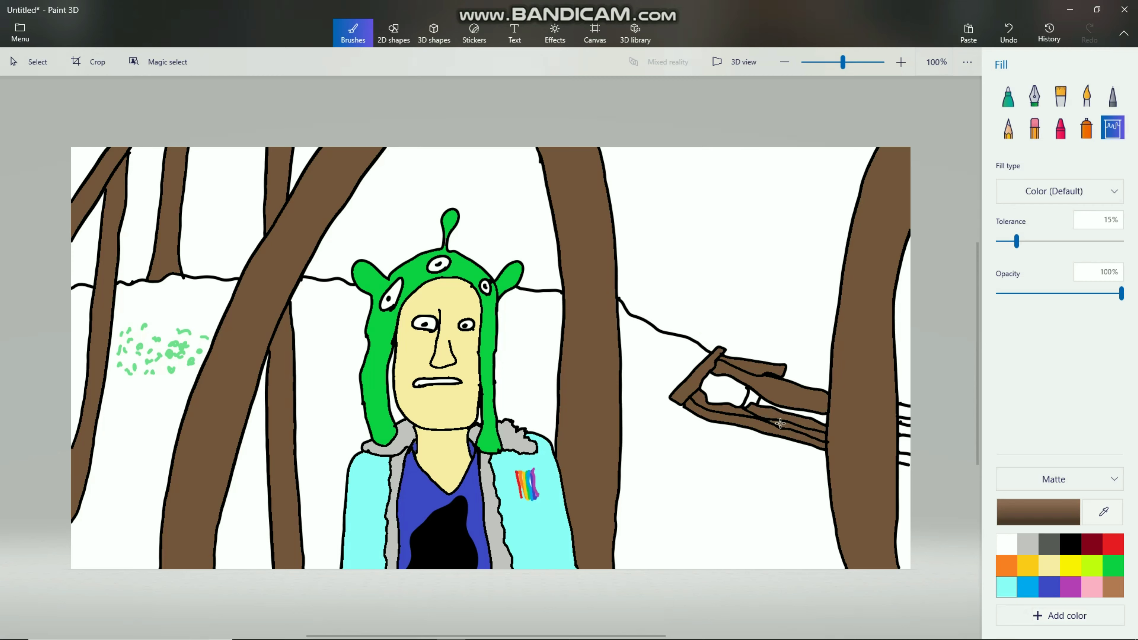
Fill the small leftover white pieces between the middle beams dark brown, undoing the misplaced fill.
{"action": "left_click", "coordinate": [756, 398]}
{"action": "left_click", "coordinate": [766, 402]}
{"action": "key", "text": "ctrl+z"}
{"action": "left_click", "coordinate": [763, 403]}
{"action": "left_click", "coordinate": [820, 417]}
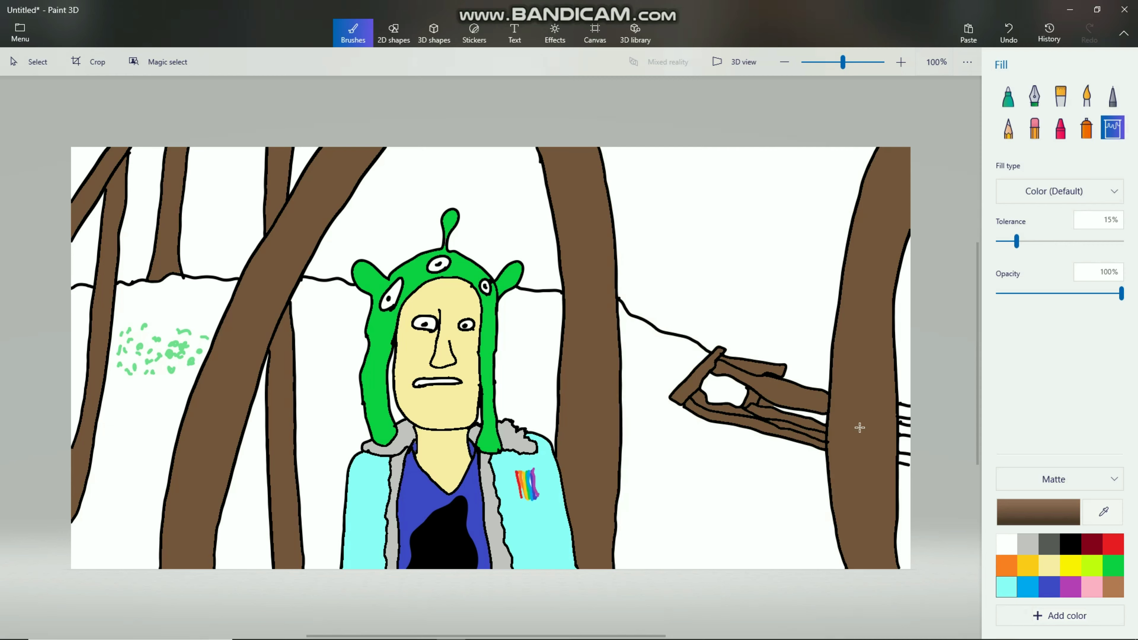
Fill the beam ends beyond the outermost trunk dark brown, undoing the fill that spills into the ground below.
{"action": "left_click", "coordinate": [903, 459]}
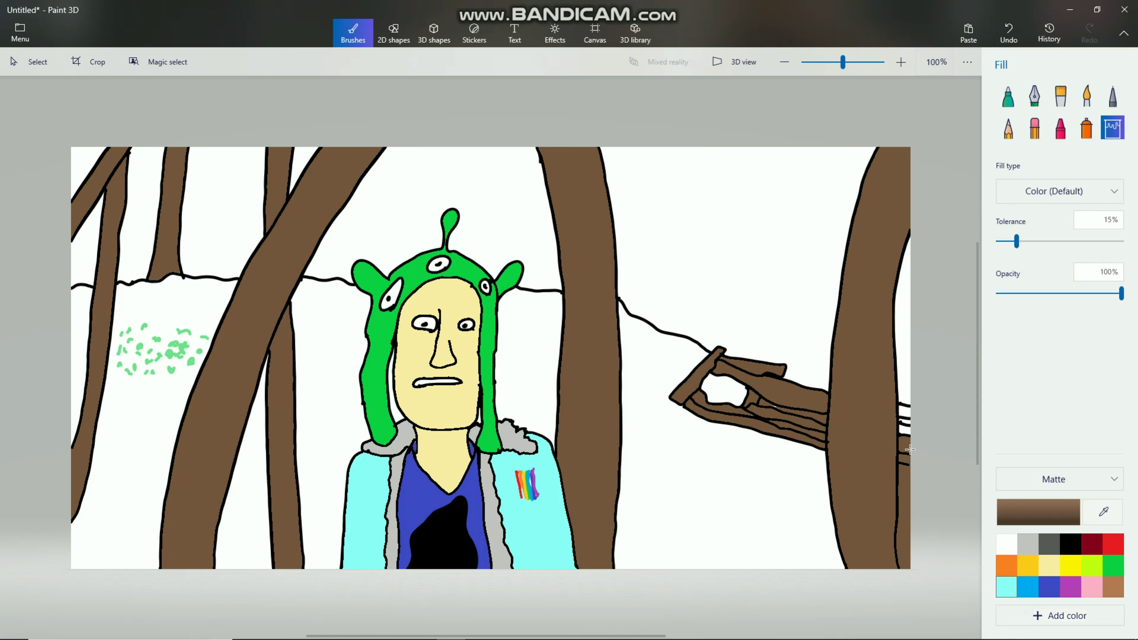
{"action": "key", "text": "ctrl+z"}
{"action": "left_click", "coordinate": [904, 431]}
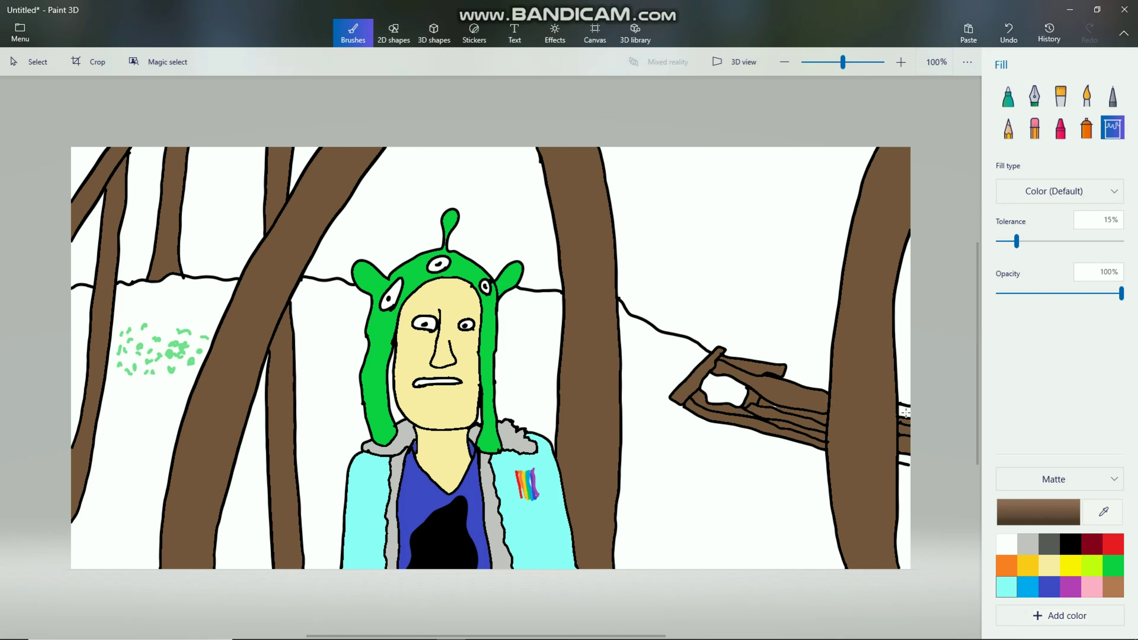
{"action": "left_click", "coordinate": [906, 413]}
Close the outline gap where the lowest beam end meets the outermost trunk with the black 5 px marker, undoing the stray line.
{"action": "left_click", "coordinate": [1070, 543]}
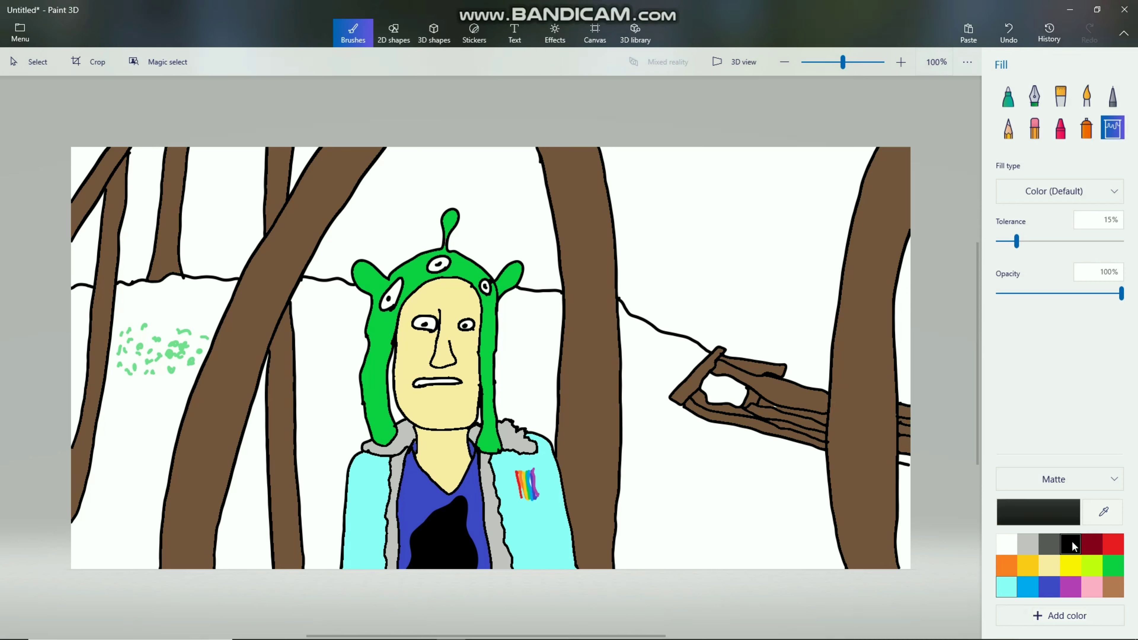
{"action": "left_click", "coordinate": [1002, 99]}
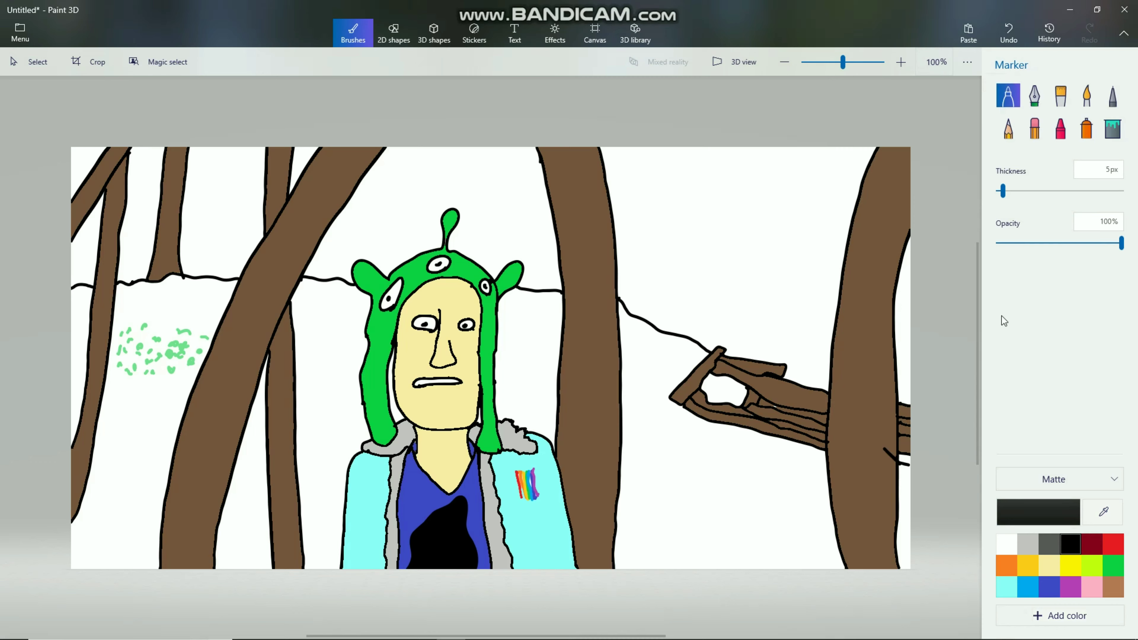
{"action": "key", "text": "ctrl+z"}
{"action": "left_click", "coordinate": [1035, 130]}
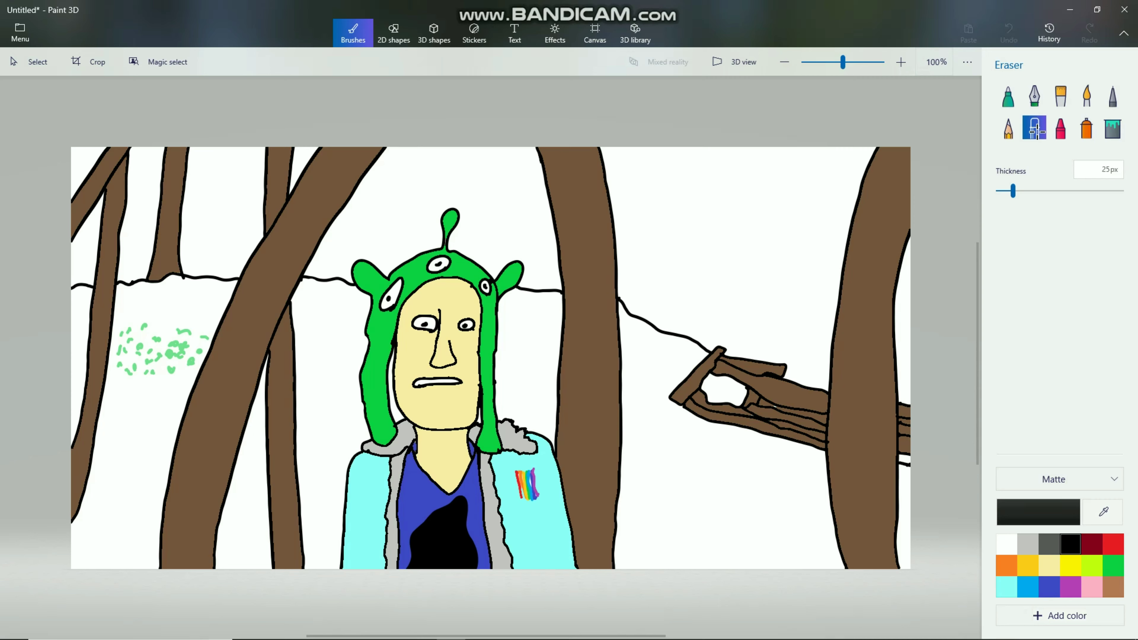
{"action": "left_click_drag", "start_coordinate": [317, 278], "coordinate": [311, 280]}
{"action": "left_click", "coordinate": [1015, 95]}
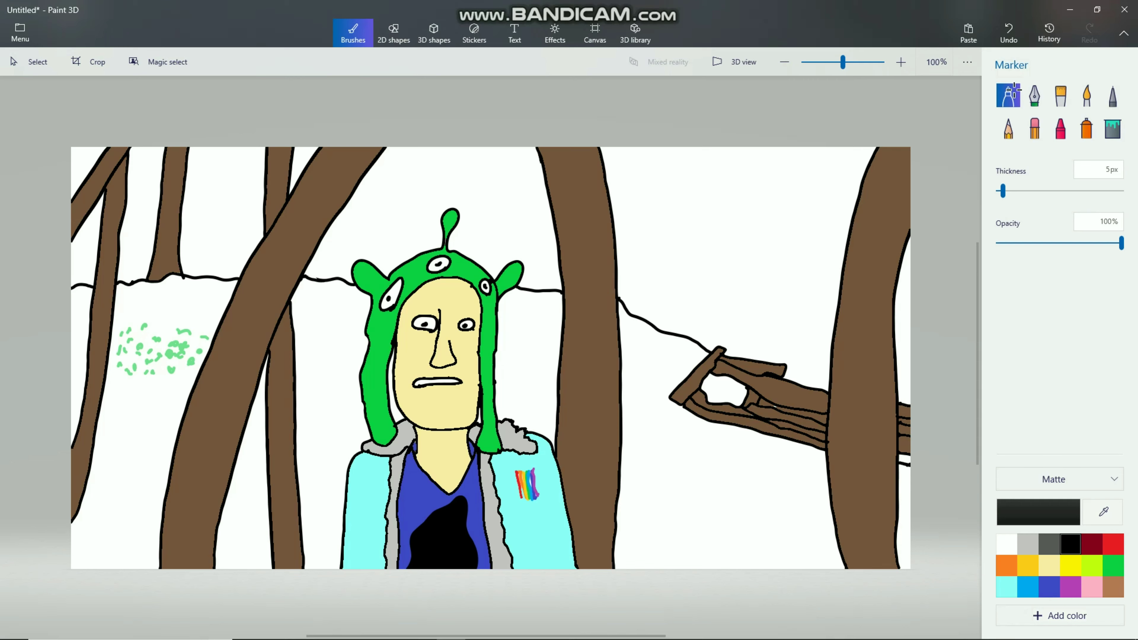
Fill the hollow opening between the beams black and the lowest beam end with the brown sampled from the top plank.
{"action": "left_click", "coordinate": [1113, 128]}
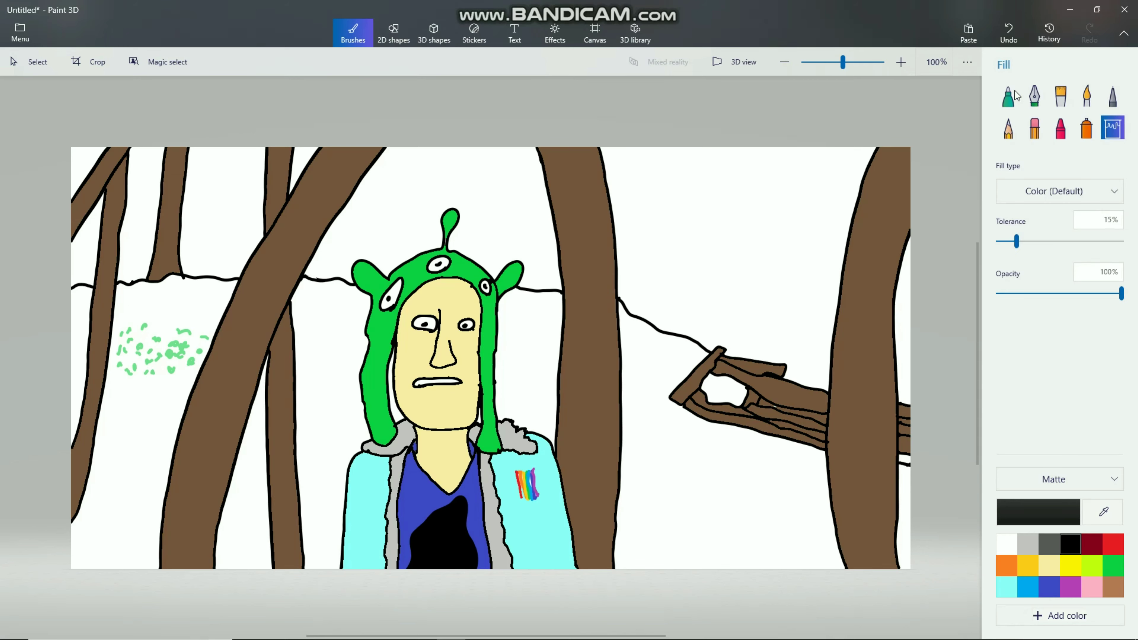
{"action": "left_click", "coordinate": [724, 389]}
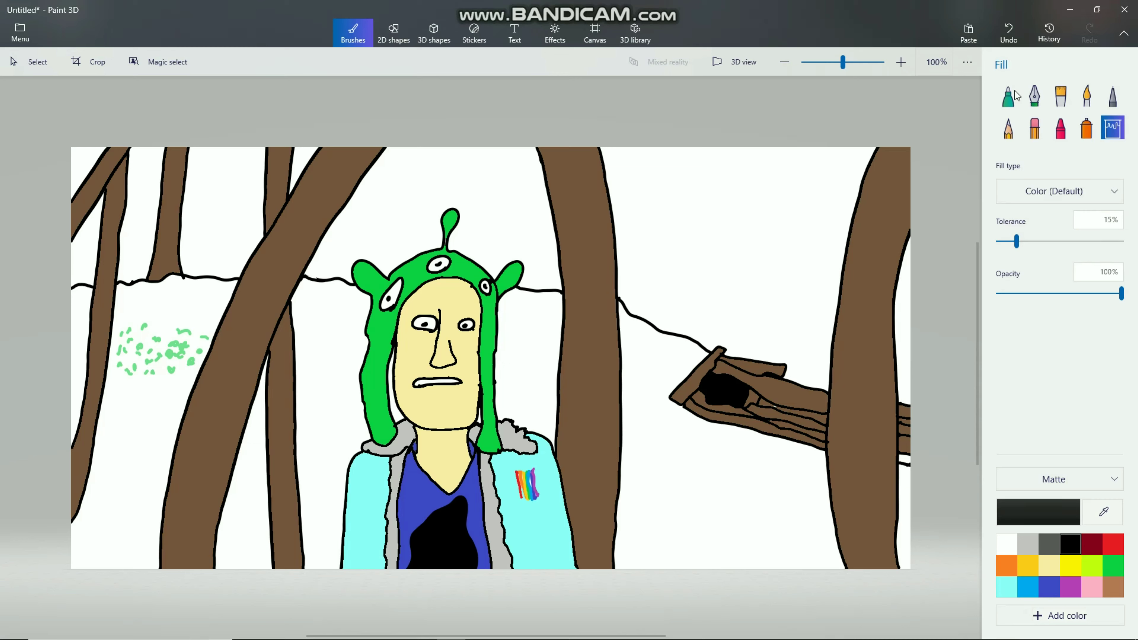
{"action": "left_click", "coordinate": [1102, 512]}
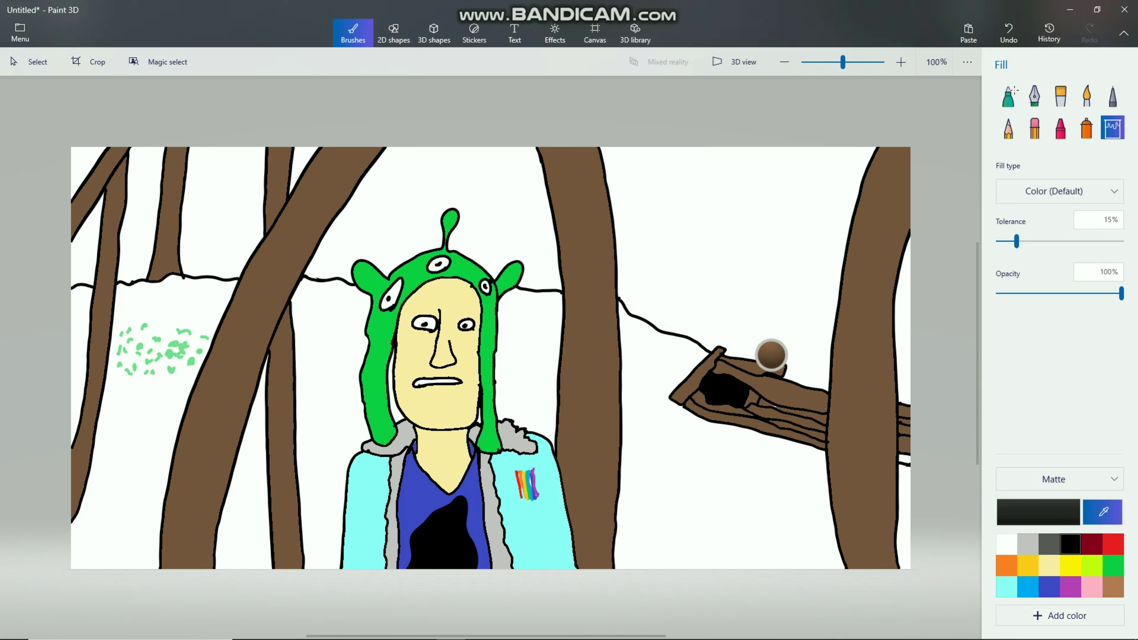
{"action": "left_click", "coordinate": [770, 355]}
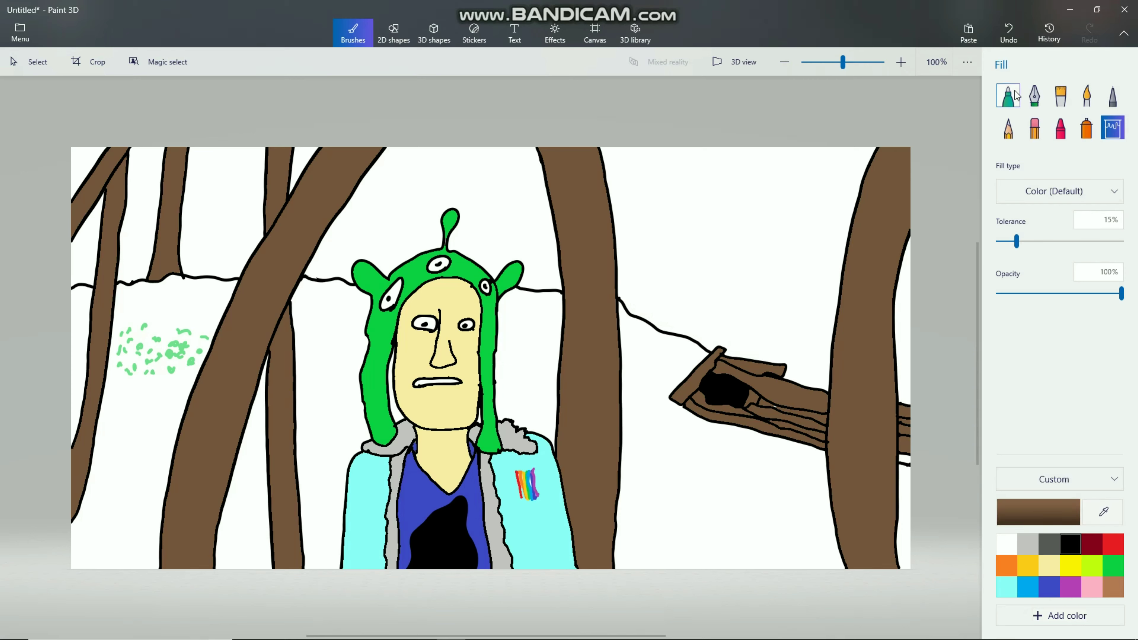
{"action": "left_click", "coordinate": [1009, 95]}
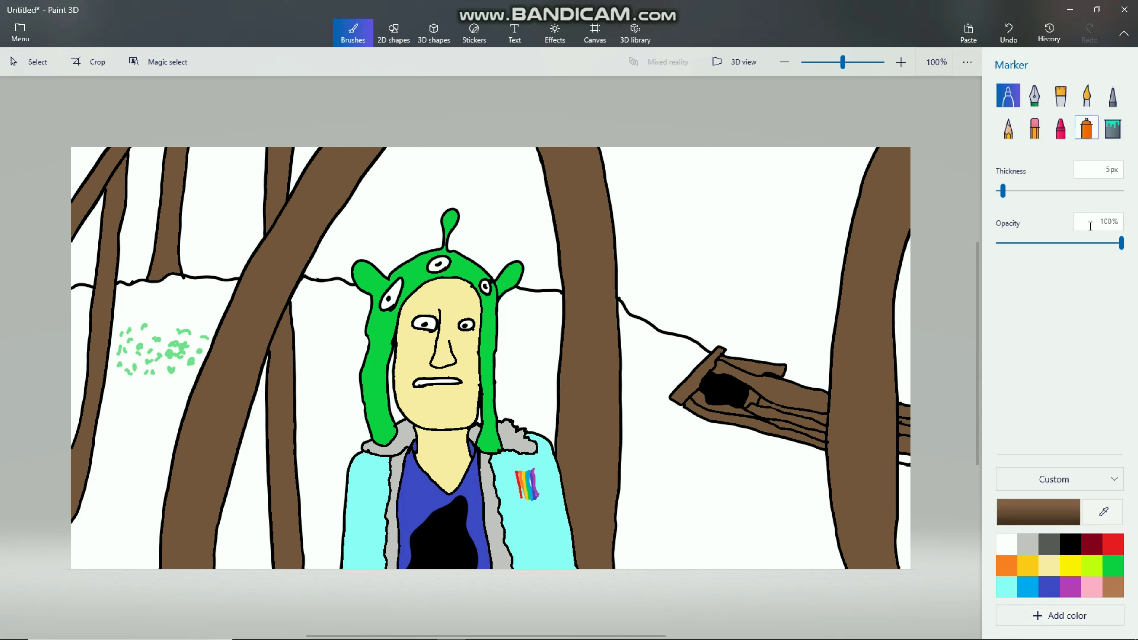
{"action": "left_click", "coordinate": [1112, 128]}
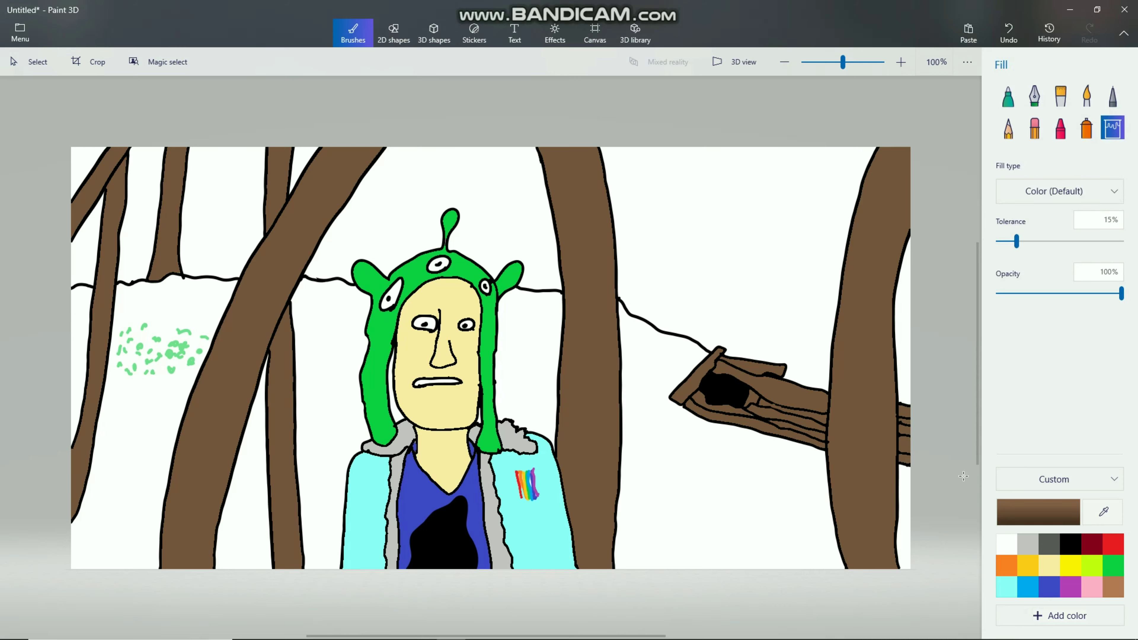
Mix a light tan, hex d3a58b, as the fill colour, starting from the brown swatch.
{"action": "left_click", "coordinate": [1115, 591]}
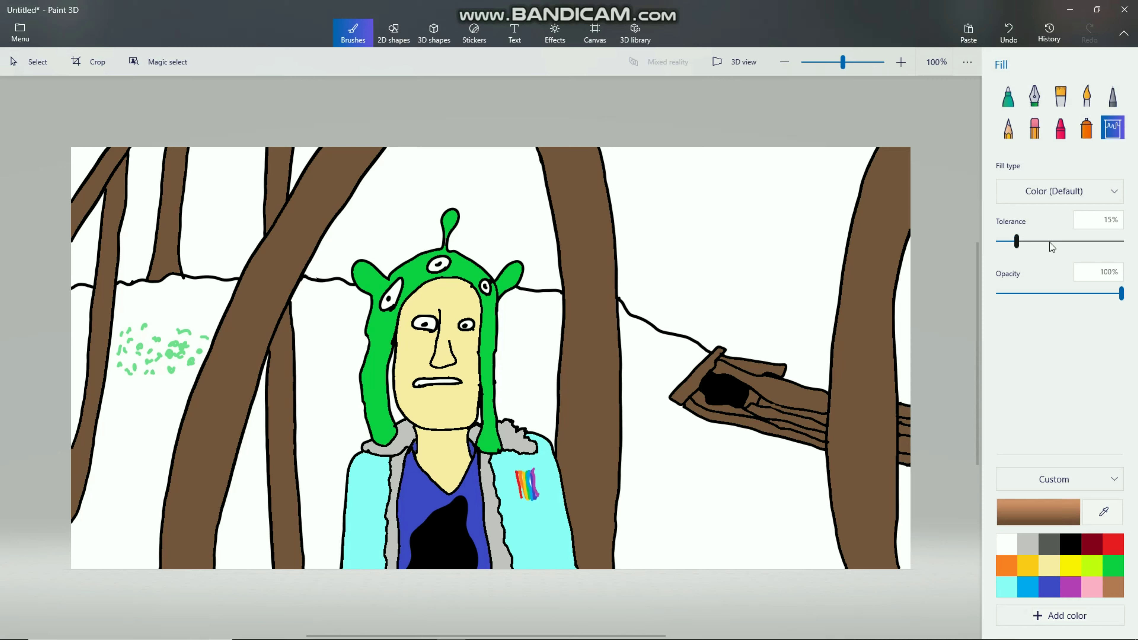
{"action": "left_click", "coordinate": [1036, 506]}
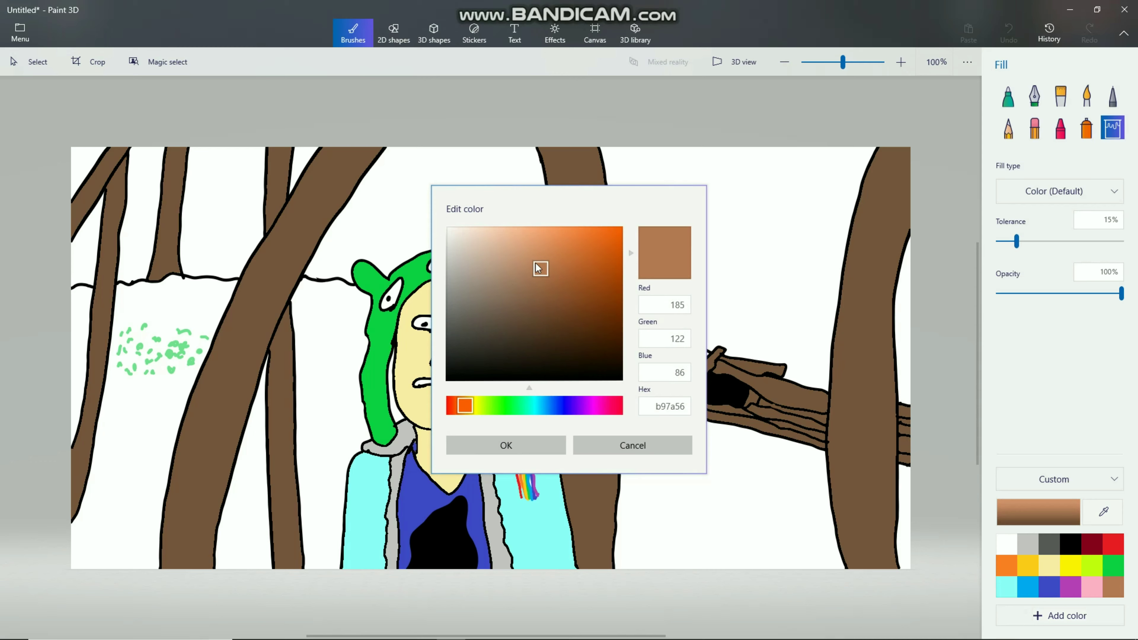
{"action": "left_click_drag", "start_coordinate": [537, 269], "coordinate": [523, 251]}
{"action": "mouse_move", "coordinate": [495, 253]}
{"action": "left_mouse_down"}
{"action": "mouse_move", "coordinate": [514, 242]}
{"action": "mouse_move", "coordinate": [530, 253]}
{"action": "mouse_move", "coordinate": [535, 235]}
{"action": "mouse_move", "coordinate": [506, 259]}
{"action": "left_mouse_up"}
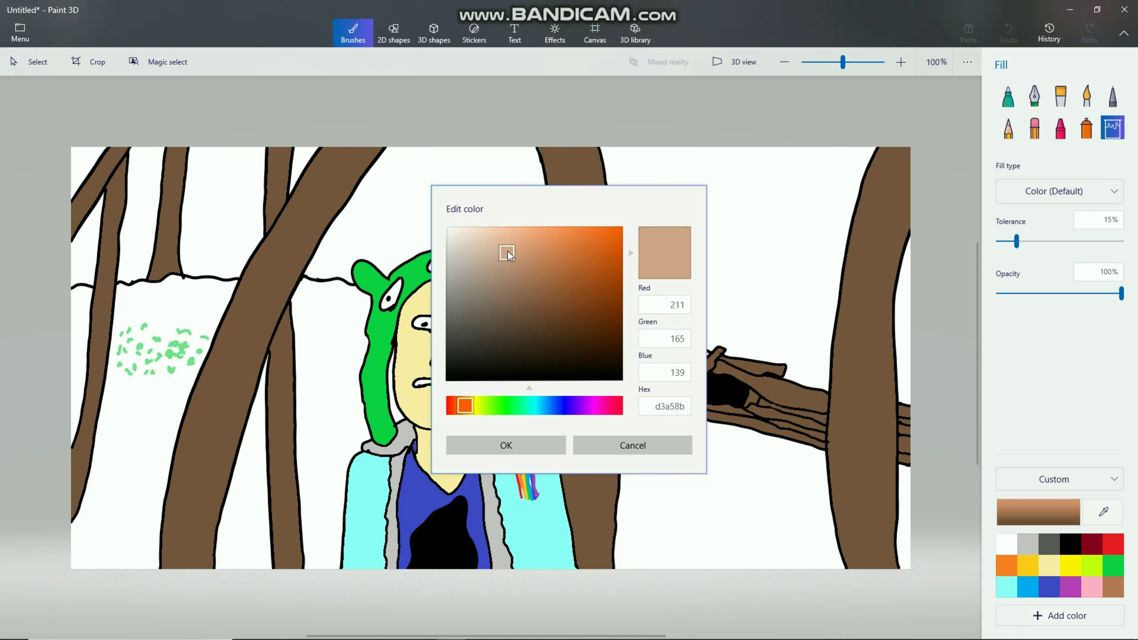
{"action": "left_click", "coordinate": [507, 445]}
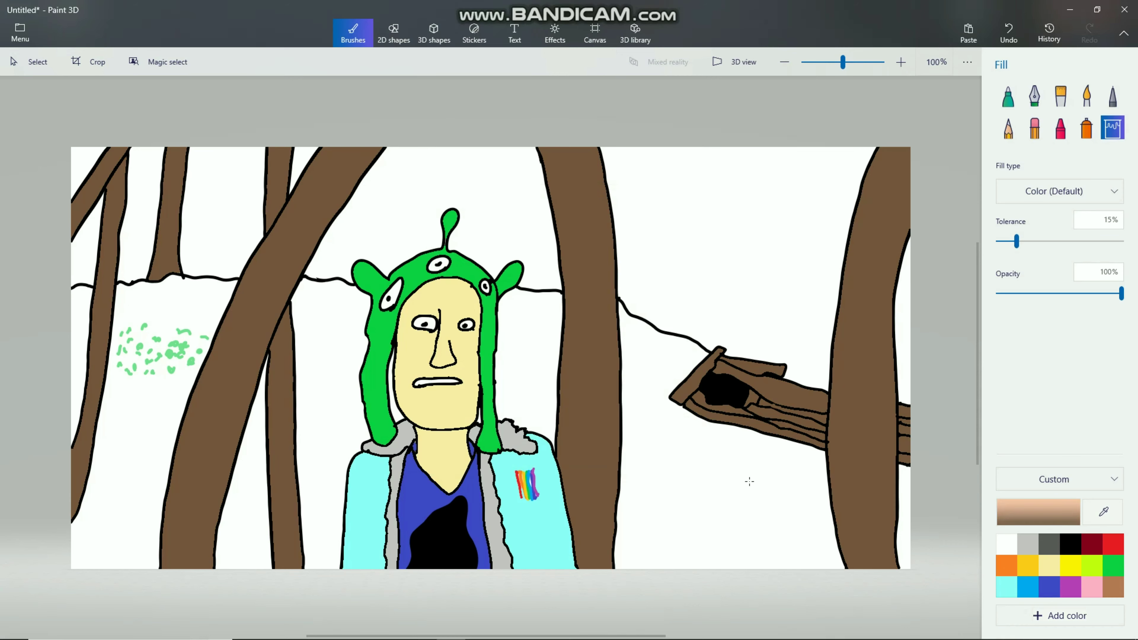
Fill the ground areas below the wavy ground line, between the trunks and around the character, with light tan.
{"action": "left_click", "coordinate": [716, 485]}
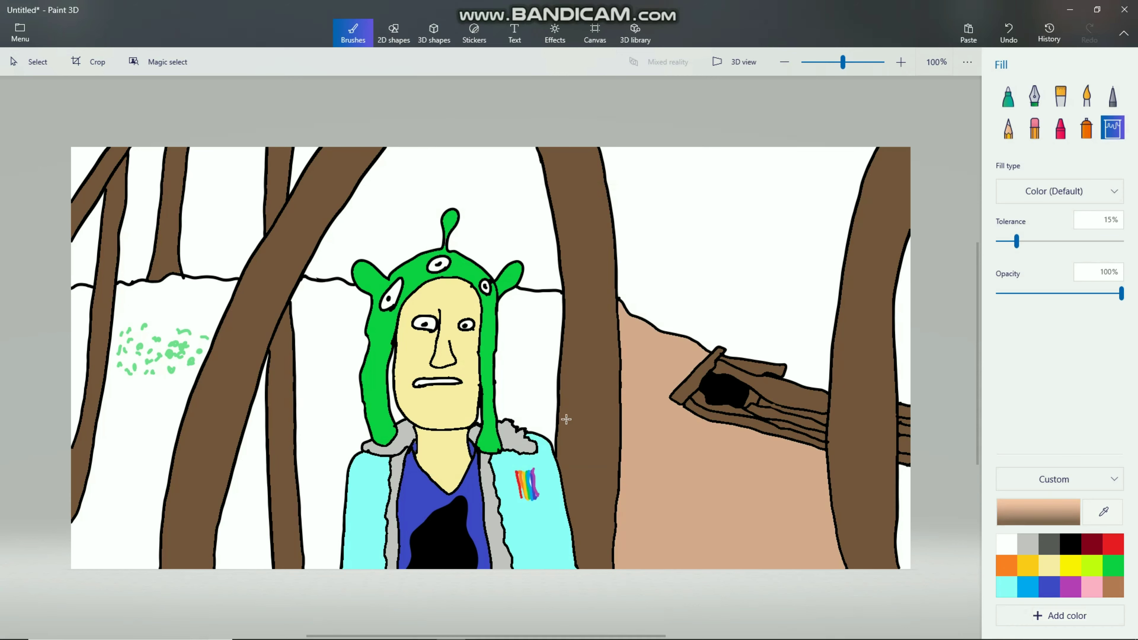
{"action": "left_click", "coordinate": [544, 395]}
{"action": "left_click", "coordinate": [350, 369]}
{"action": "left_click", "coordinate": [255, 487]}
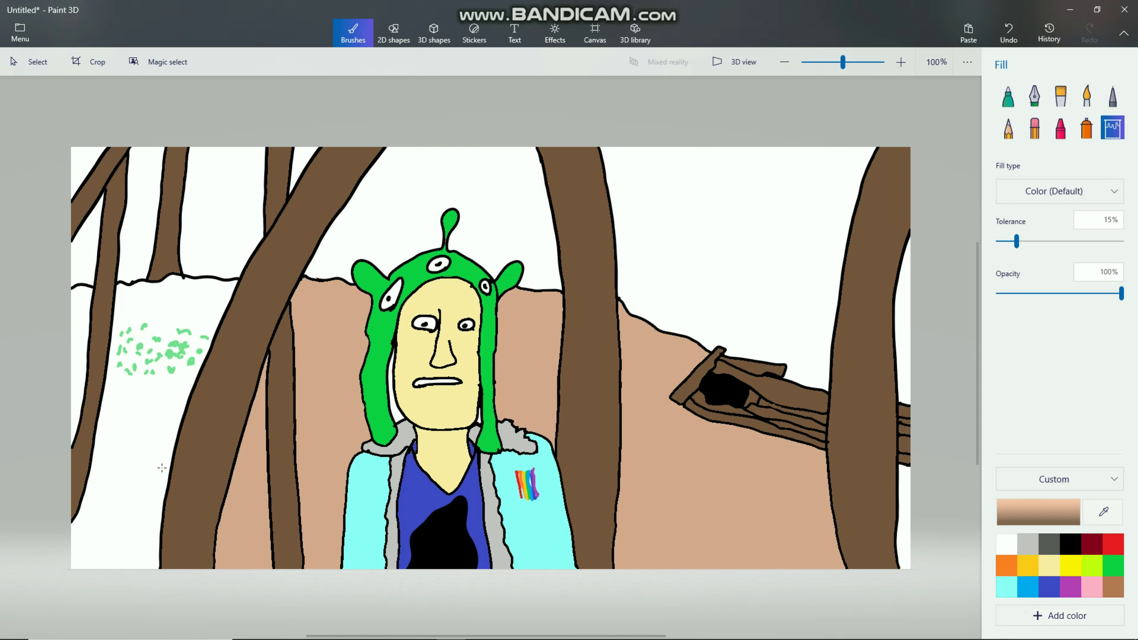
{"action": "left_click", "coordinate": [153, 464]}
{"action": "left_click", "coordinate": [84, 346]}
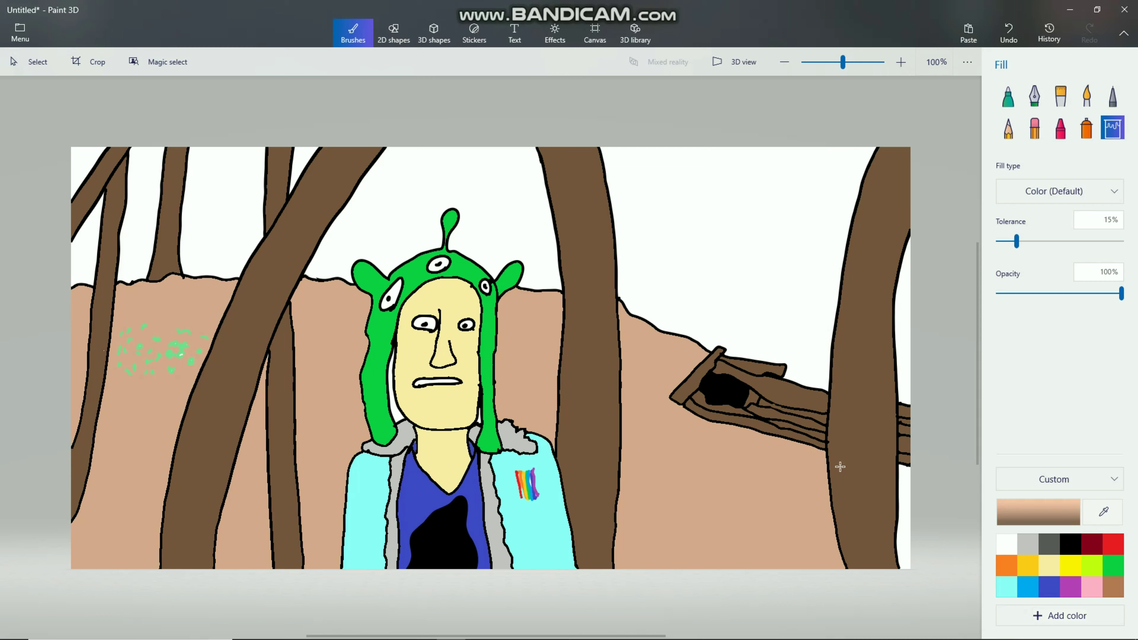
Fill all the sky areas between the trunks above the wavy ground line with light grey.
{"action": "left_click", "coordinate": [1011, 544]}
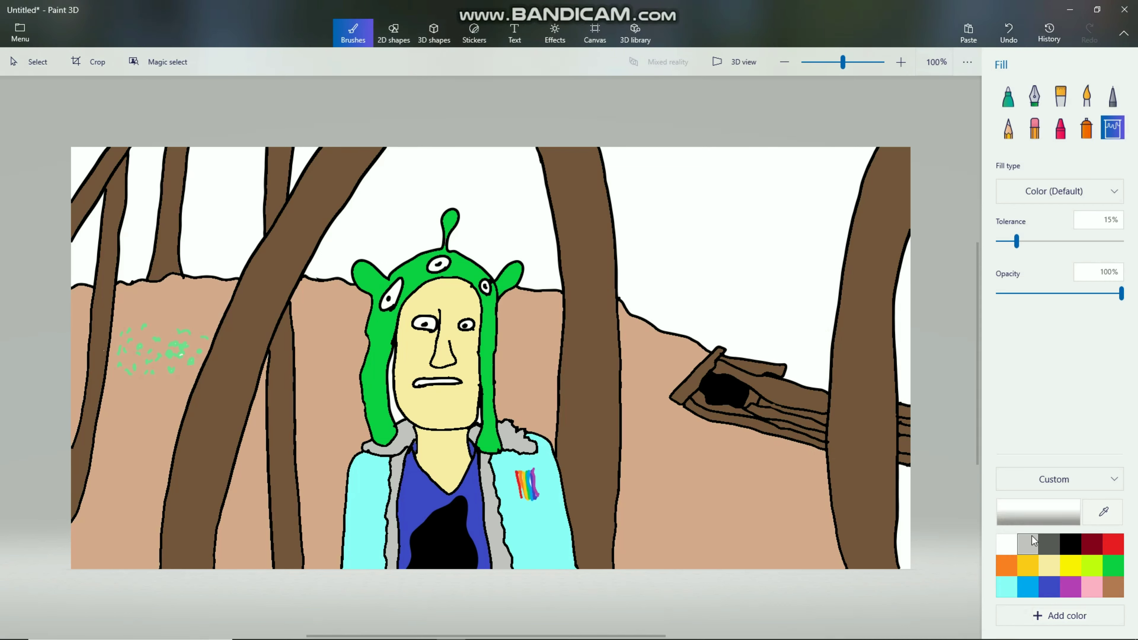
{"action": "left_click", "coordinate": [1029, 545]}
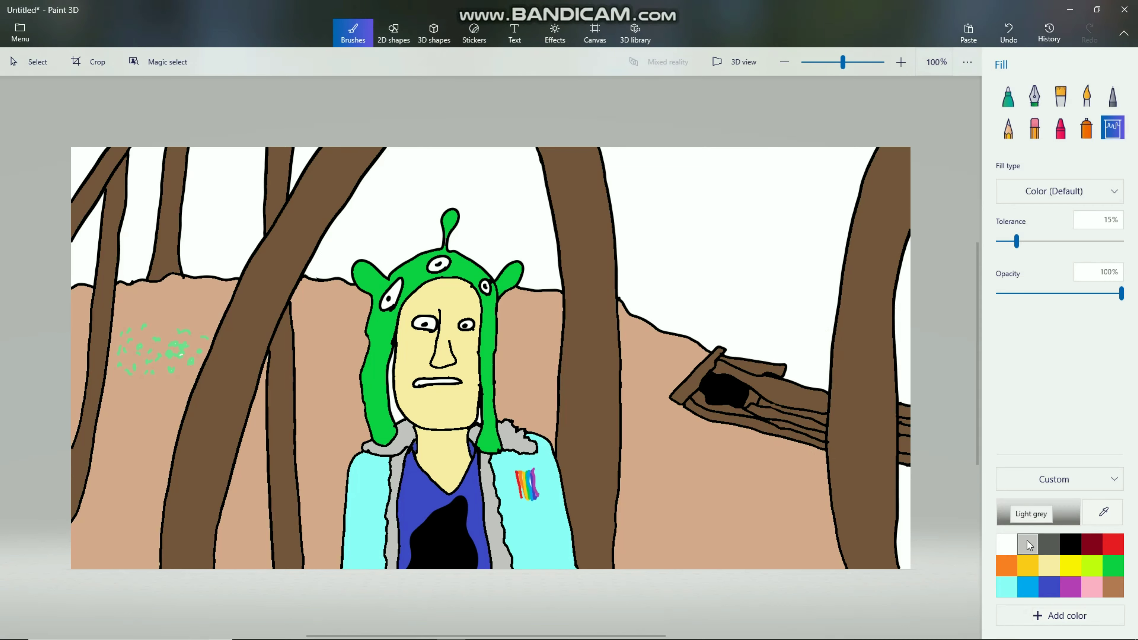
{"action": "left_click", "coordinate": [841, 233]}
{"action": "left_click", "coordinate": [906, 284]}
{"action": "left_click", "coordinate": [480, 197]}
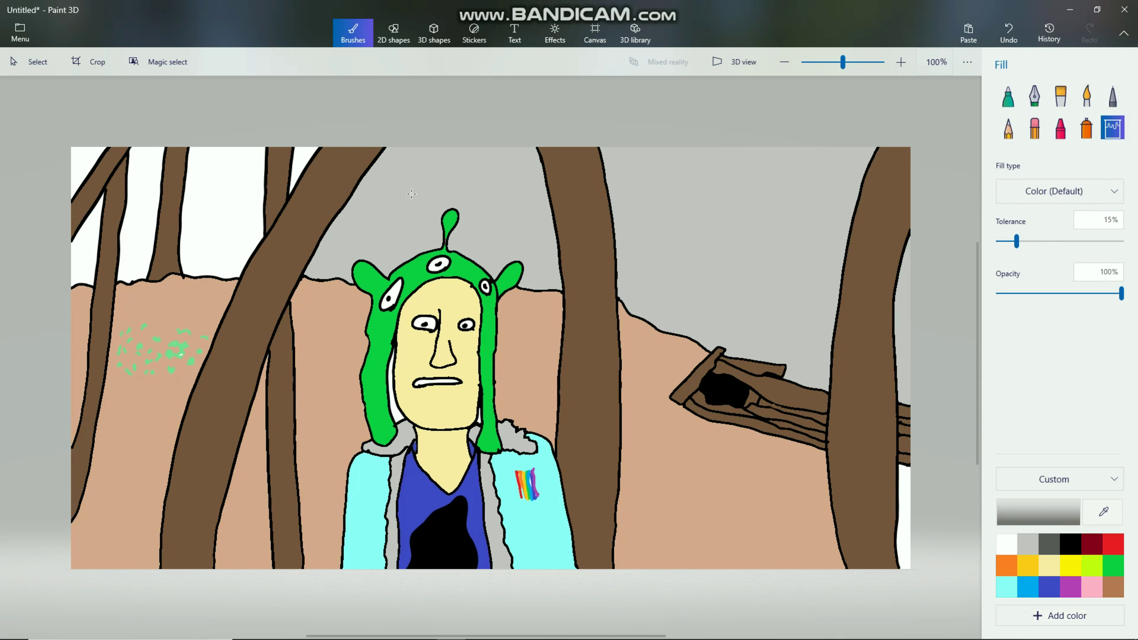
{"action": "left_click", "coordinate": [303, 165]}
{"action": "left_click", "coordinate": [192, 202]}
{"action": "left_click", "coordinate": [139, 199]}
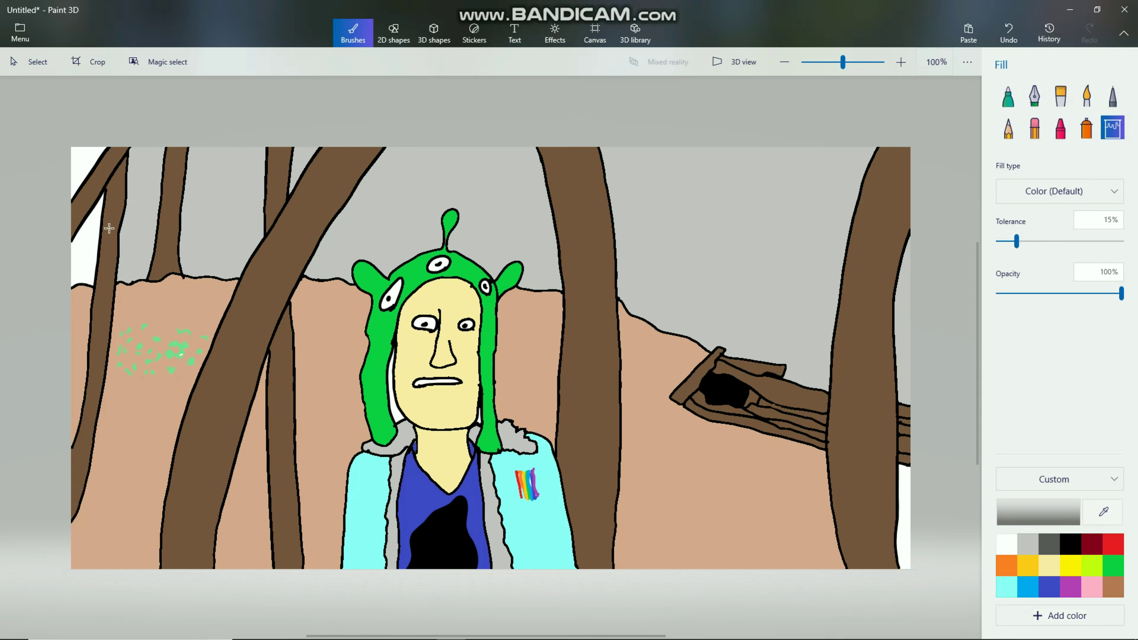
{"action": "left_click", "coordinate": [92, 232]}
{"action": "left_click", "coordinate": [78, 177]}
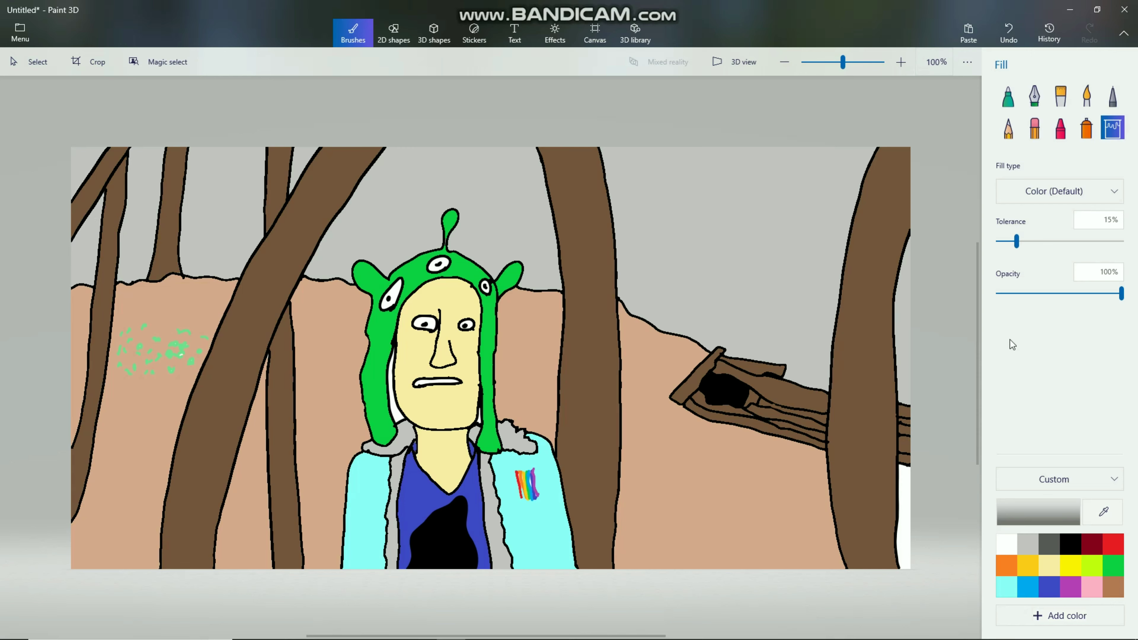
Fill the ground strip beyond the outermost trunk and the gap beside the face with tan sampled from the ground, undoing the stray outline fill.
{"action": "left_click", "coordinate": [1104, 512]}
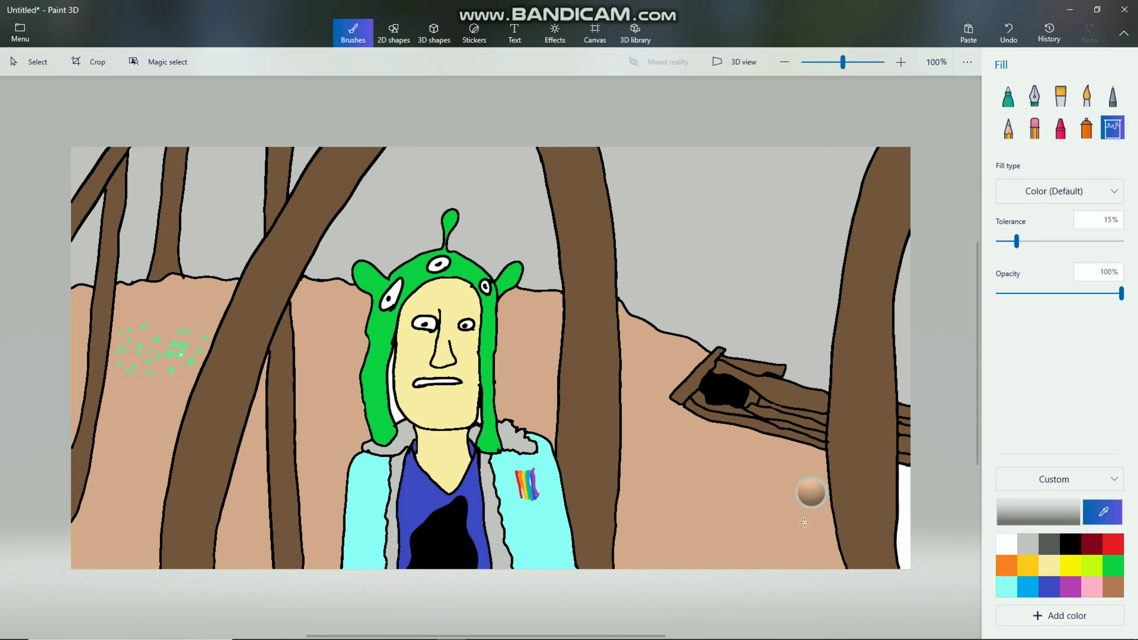
{"action": "left_click", "coordinate": [808, 489]}
{"action": "left_click", "coordinate": [902, 508]}
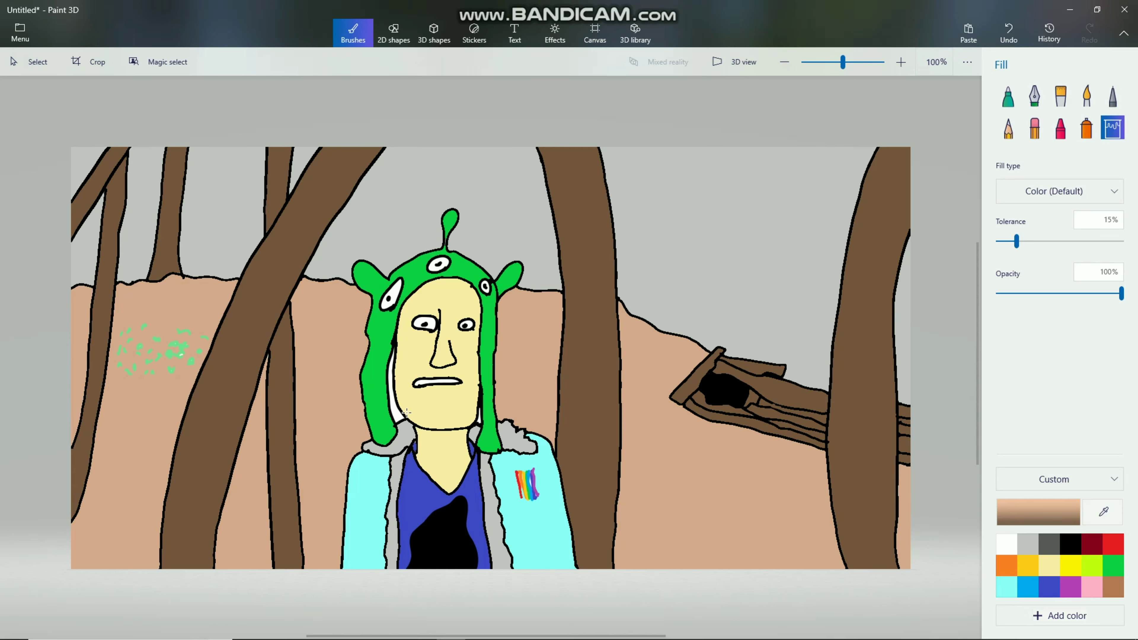
{"action": "left_click", "coordinate": [400, 415]}
{"action": "left_click", "coordinate": [479, 415]}
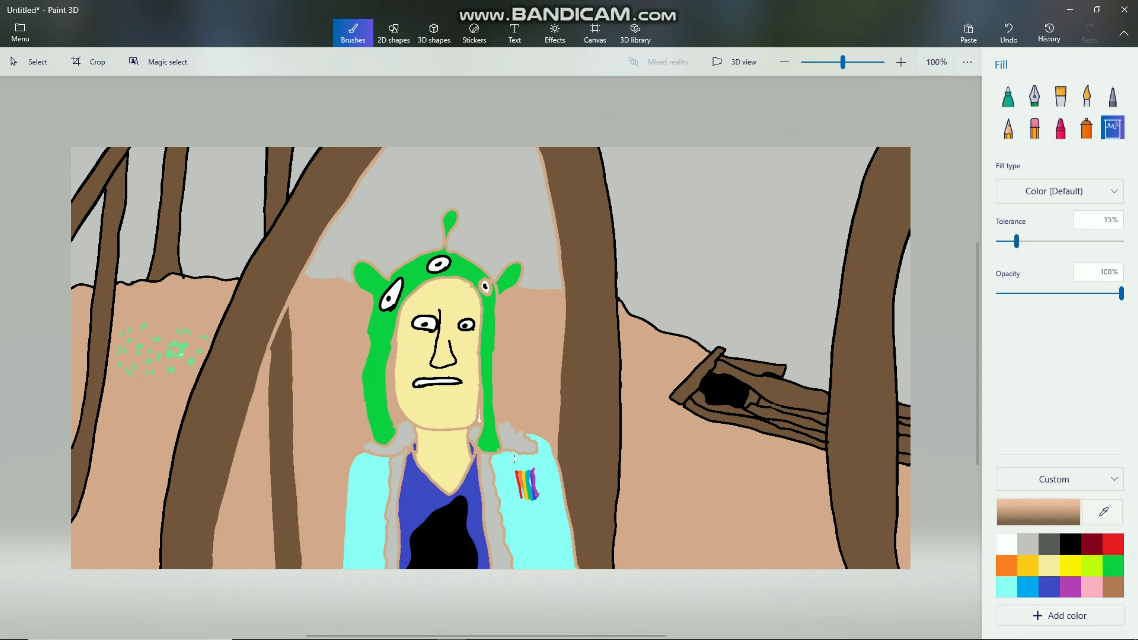
{"action": "key", "text": "ctrl+z"}
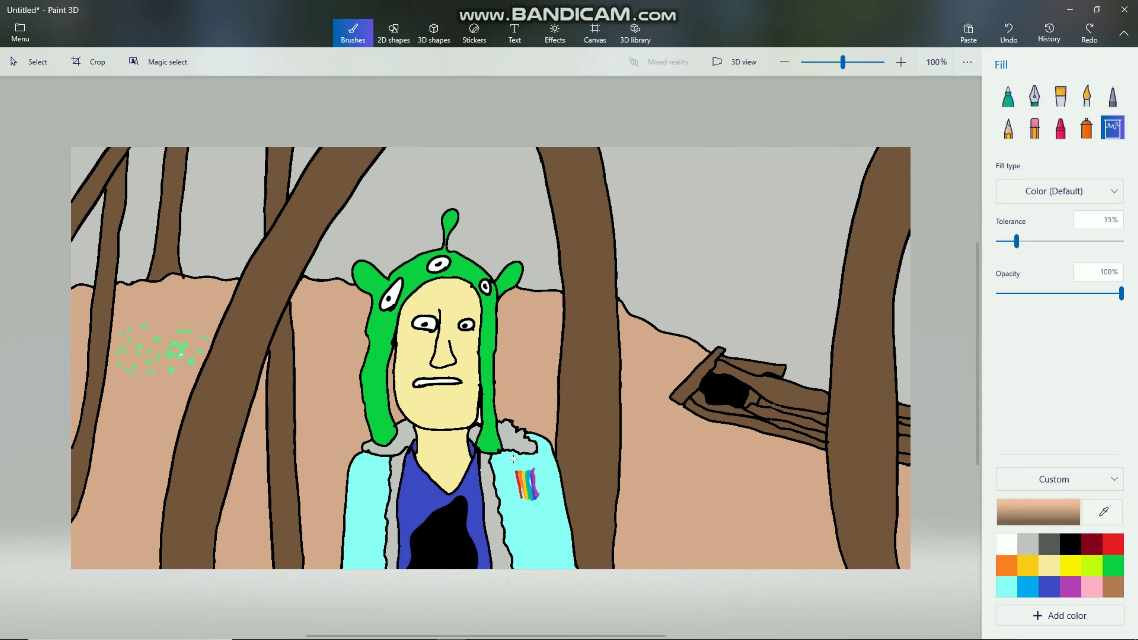
Touch up the leftover white spots in the ground area with the light tan 5 px marker.
{"action": "left_click", "coordinate": [513, 458]}
{"action": "key", "text": "Tab"}
{"action": "key", "text": "Return"}
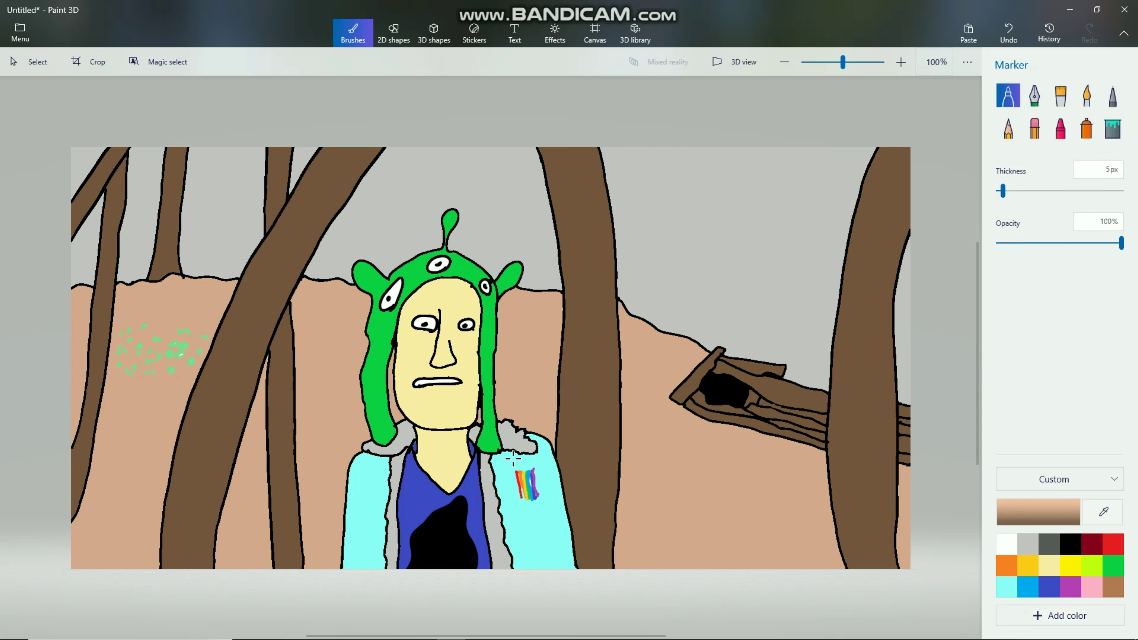
{"action": "key", "text": "ctrl+s"}
Try to fill the inside of the mouth with dark grey.
{"action": "left_click", "coordinate": [1068, 549]}
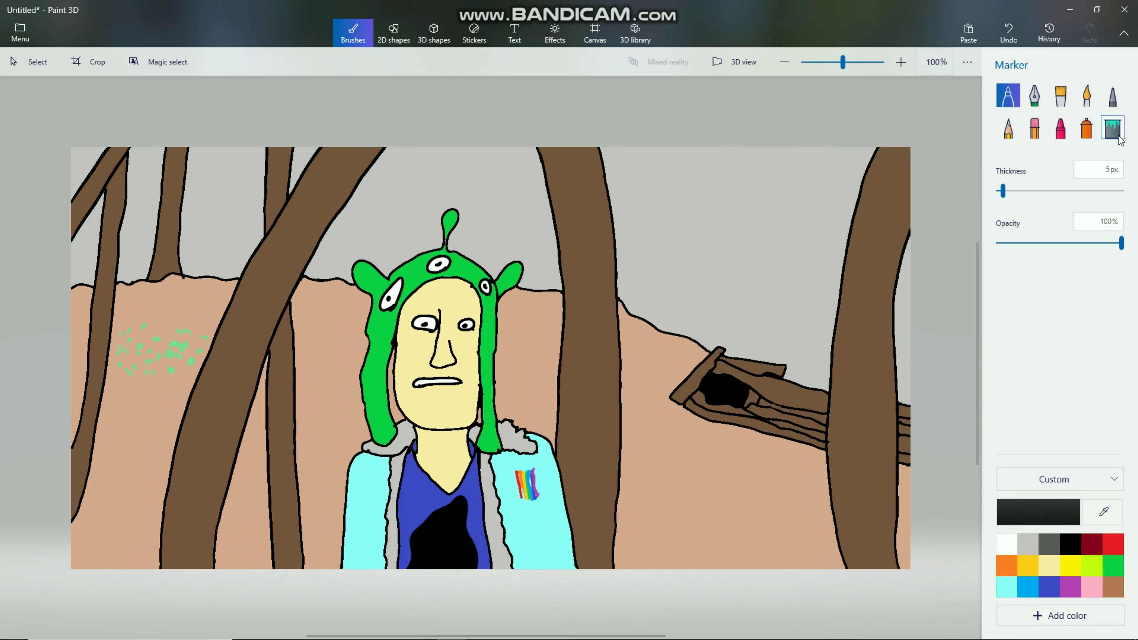
{"action": "left_click", "coordinate": [1112, 128]}
{"action": "left_click", "coordinate": [1049, 538]}
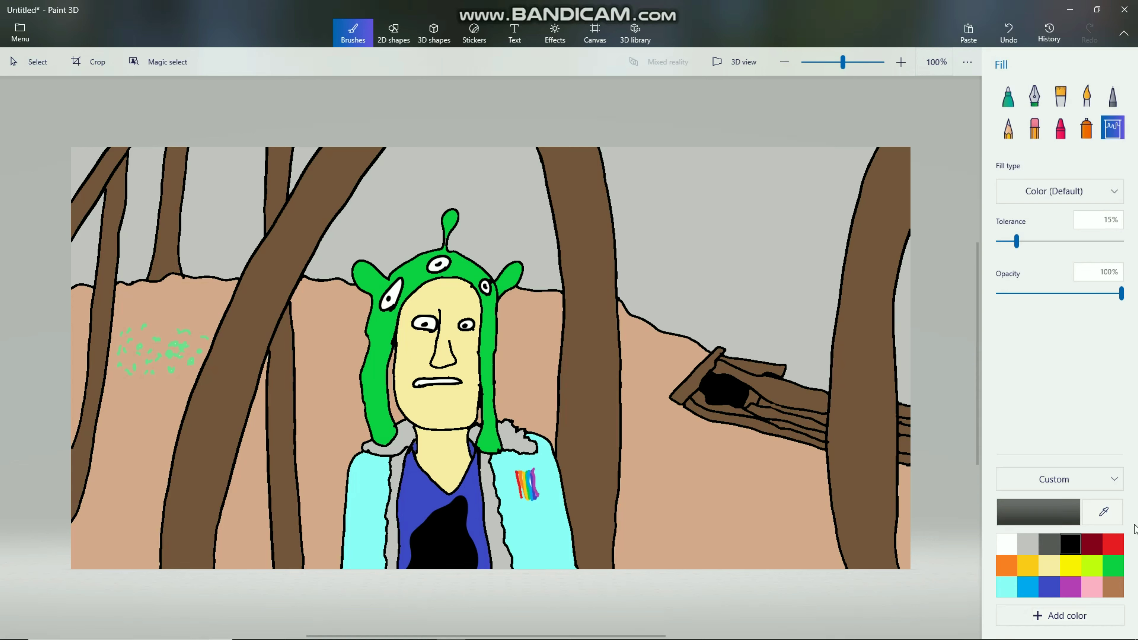
{"action": "left_click", "coordinate": [422, 382]}
{"action": "key", "text": "ctrl+z"}
Colour the inside of the mouth light grey with the marker at 2 px thickness.
{"action": "left_click", "coordinate": [1030, 546]}
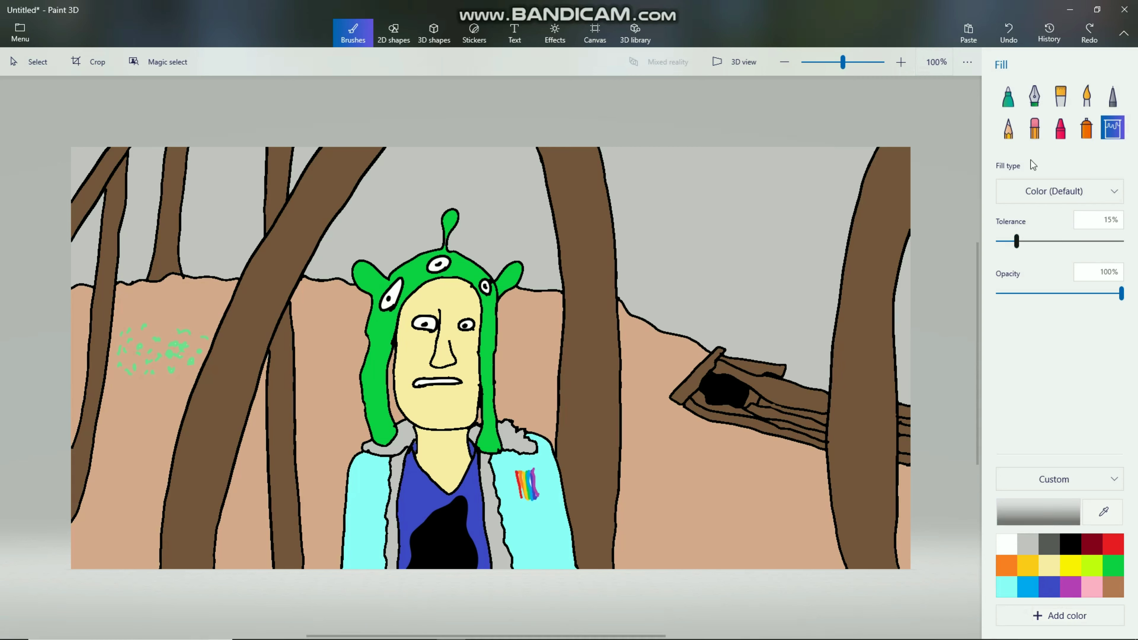
{"action": "left_click", "coordinate": [1007, 95]}
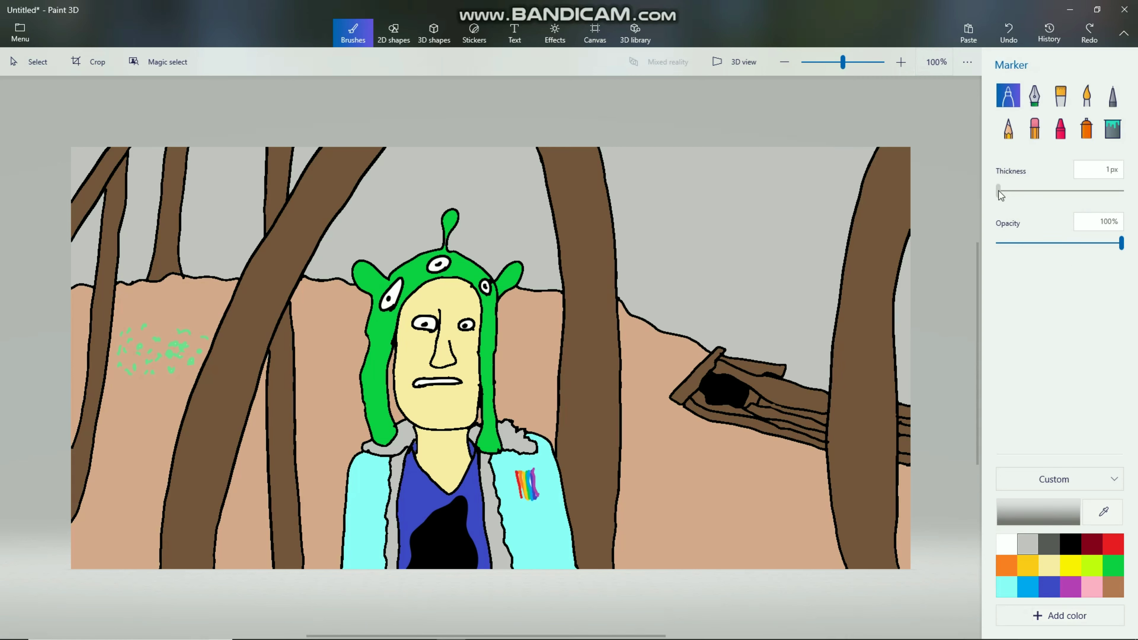
{"action": "left_click_drag", "start_coordinate": [998, 193], "coordinate": [1001, 192]}
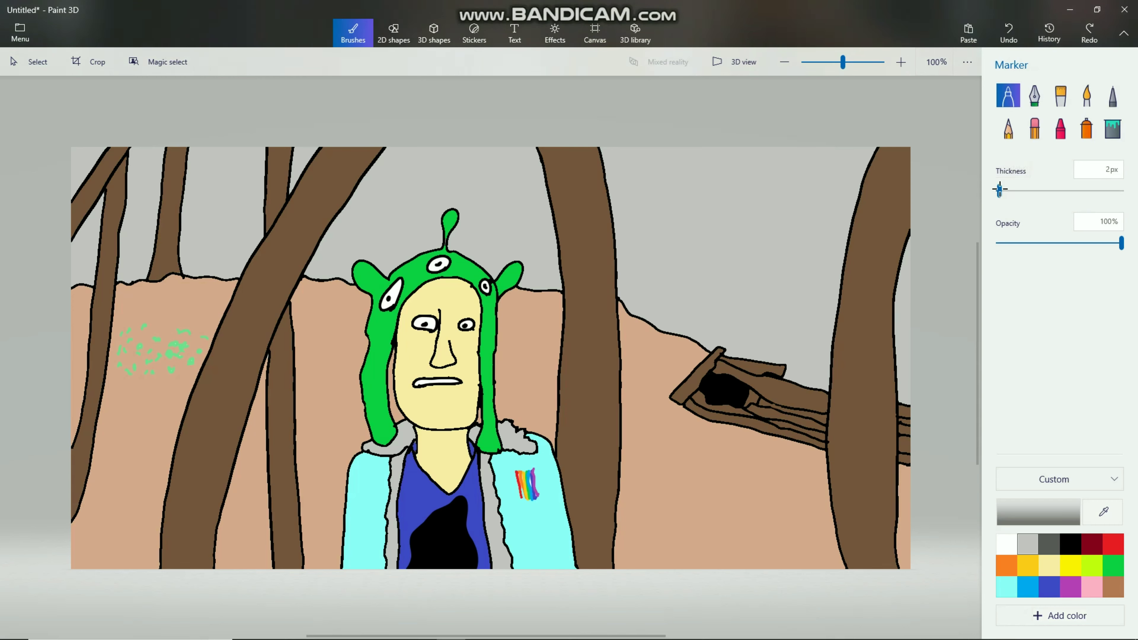
{"action": "left_click_drag", "start_coordinate": [425, 380], "coordinate": [425, 381]}
{"action": "left_click_drag", "start_coordinate": [1000, 189], "coordinate": [1001, 190]}
Fill the areas inside the mouth around the light grey shading with dark grey.
{"action": "left_click", "coordinate": [1049, 544]}
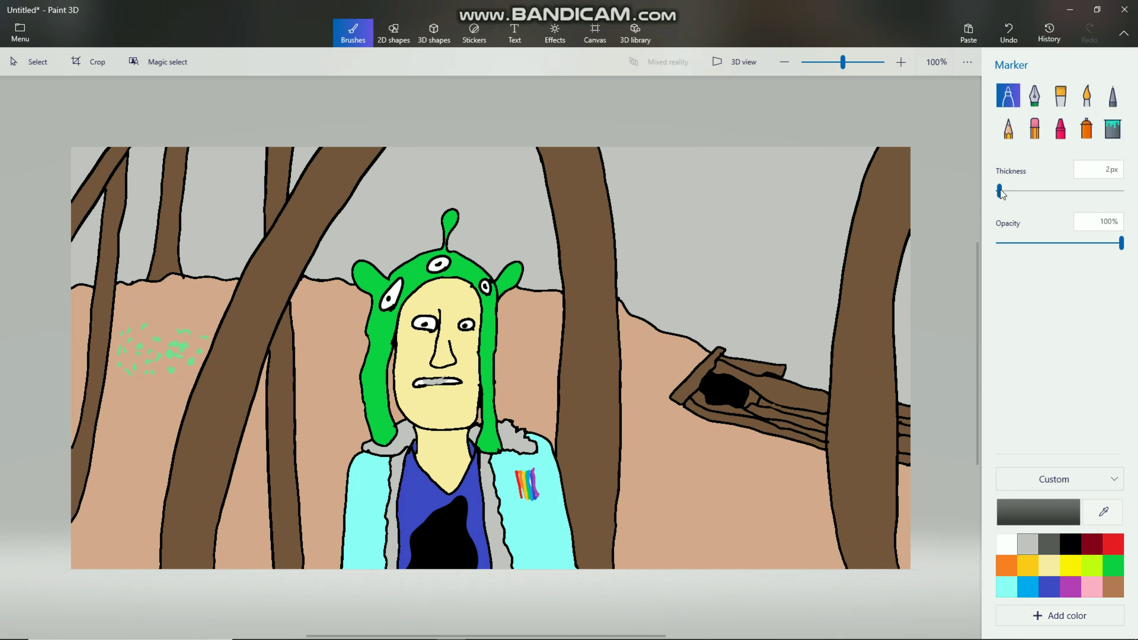
{"action": "left_click", "coordinate": [1113, 129]}
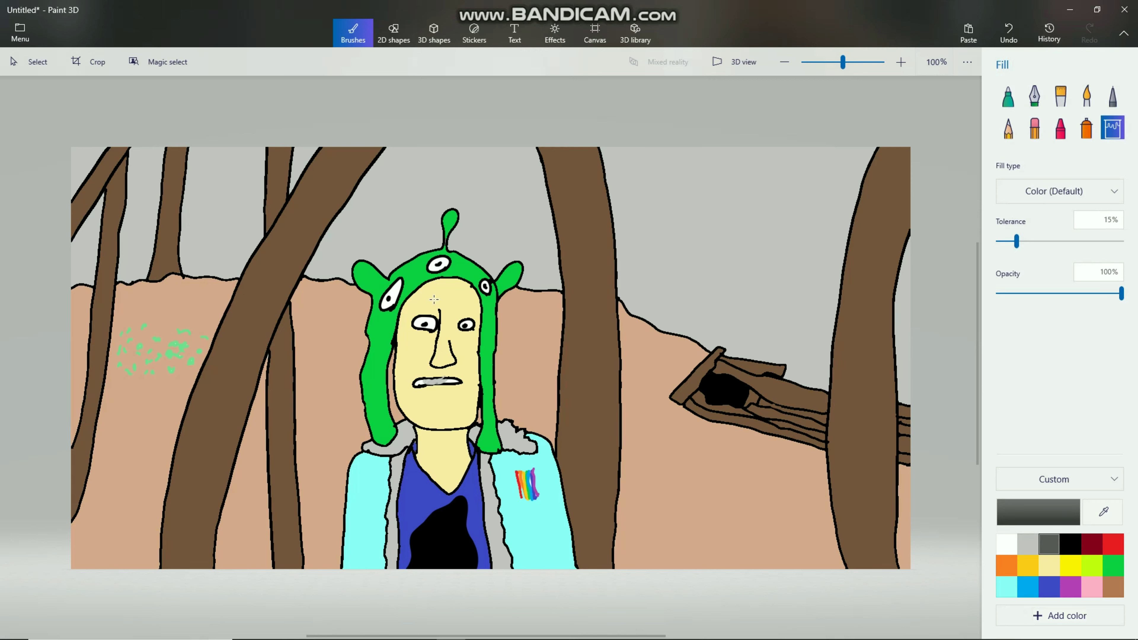
{"action": "left_click", "coordinate": [453, 381]}
{"action": "key", "text": "ctrl+z"}
{"action": "key", "text": "ctrl+y"}
{"action": "left_click", "coordinate": [422, 380]}
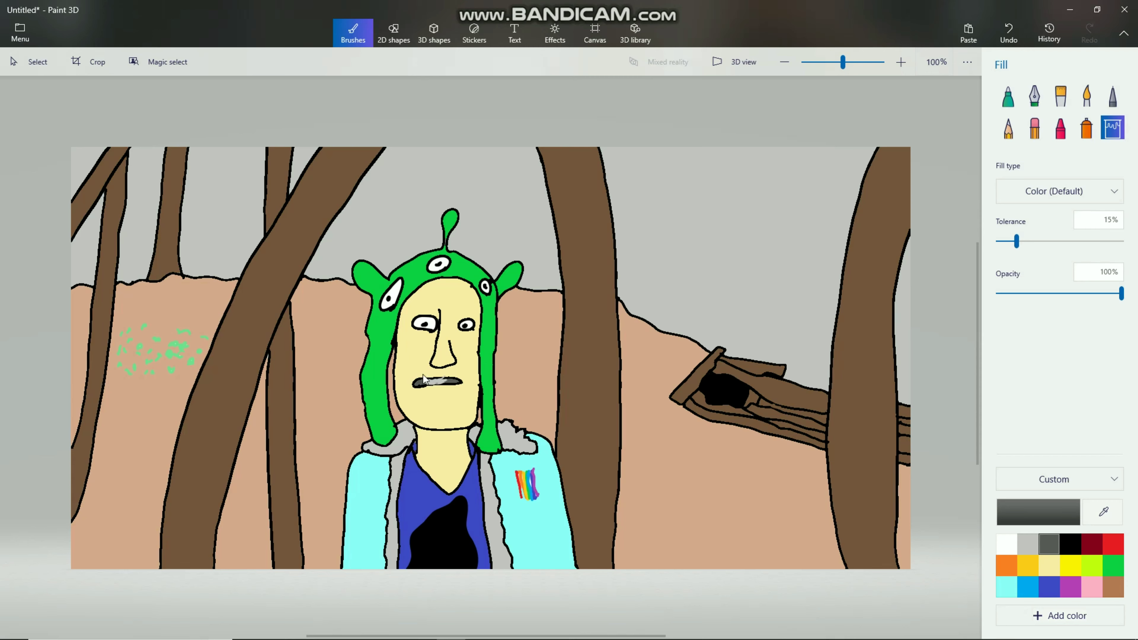